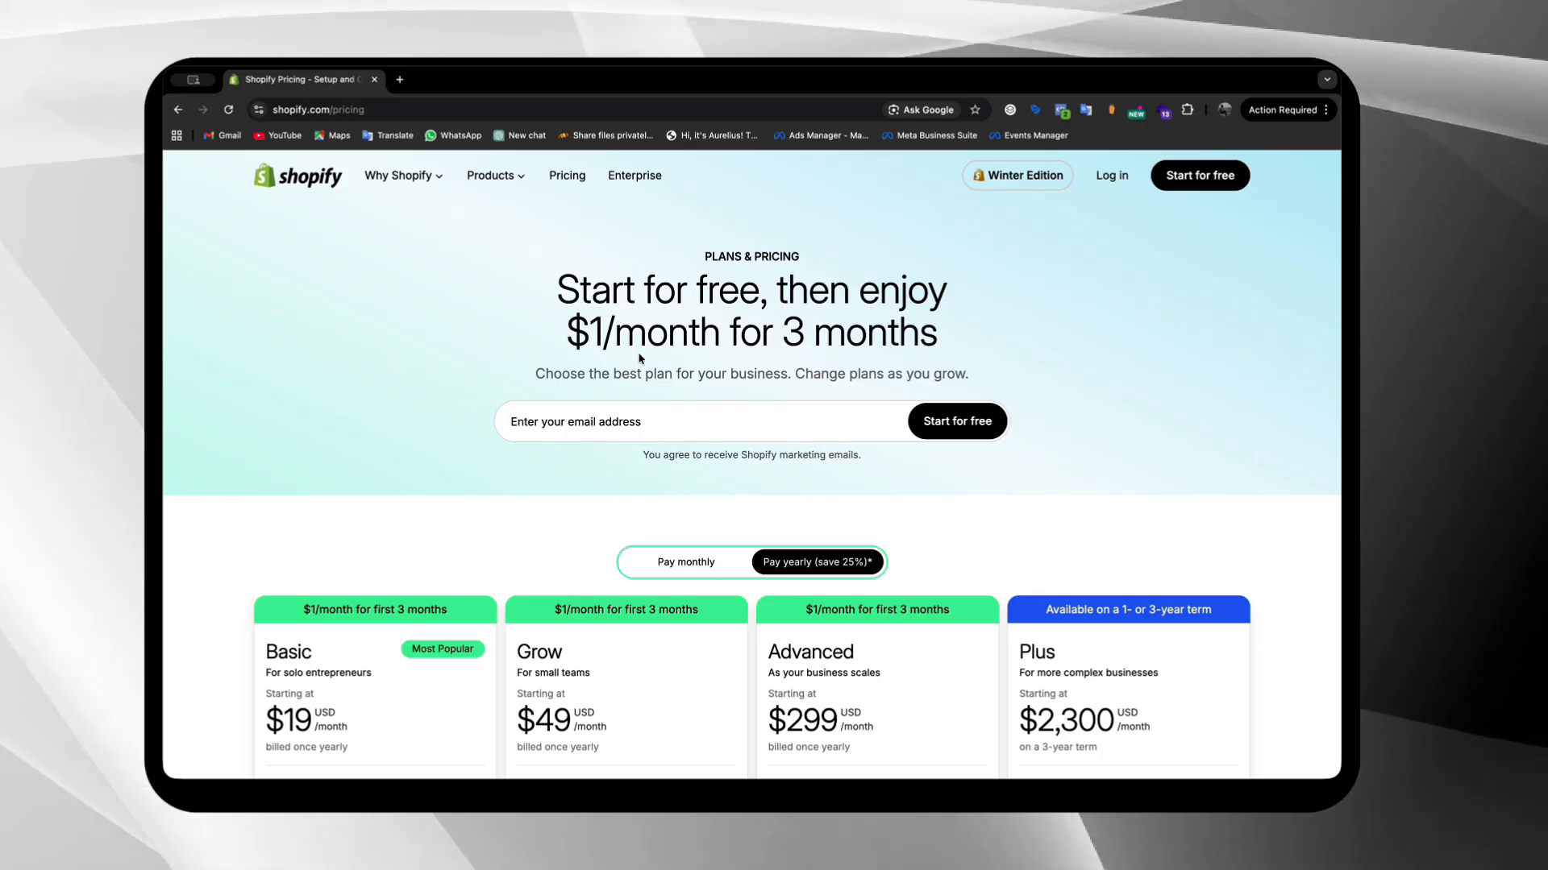
Examine the Shopify plans and pricing, comparing the Basic, Grow, Advanced and Plus plan rates and standout features
scroll(639, 359, "down", 3)
scroll(639, 360, "down", 2)
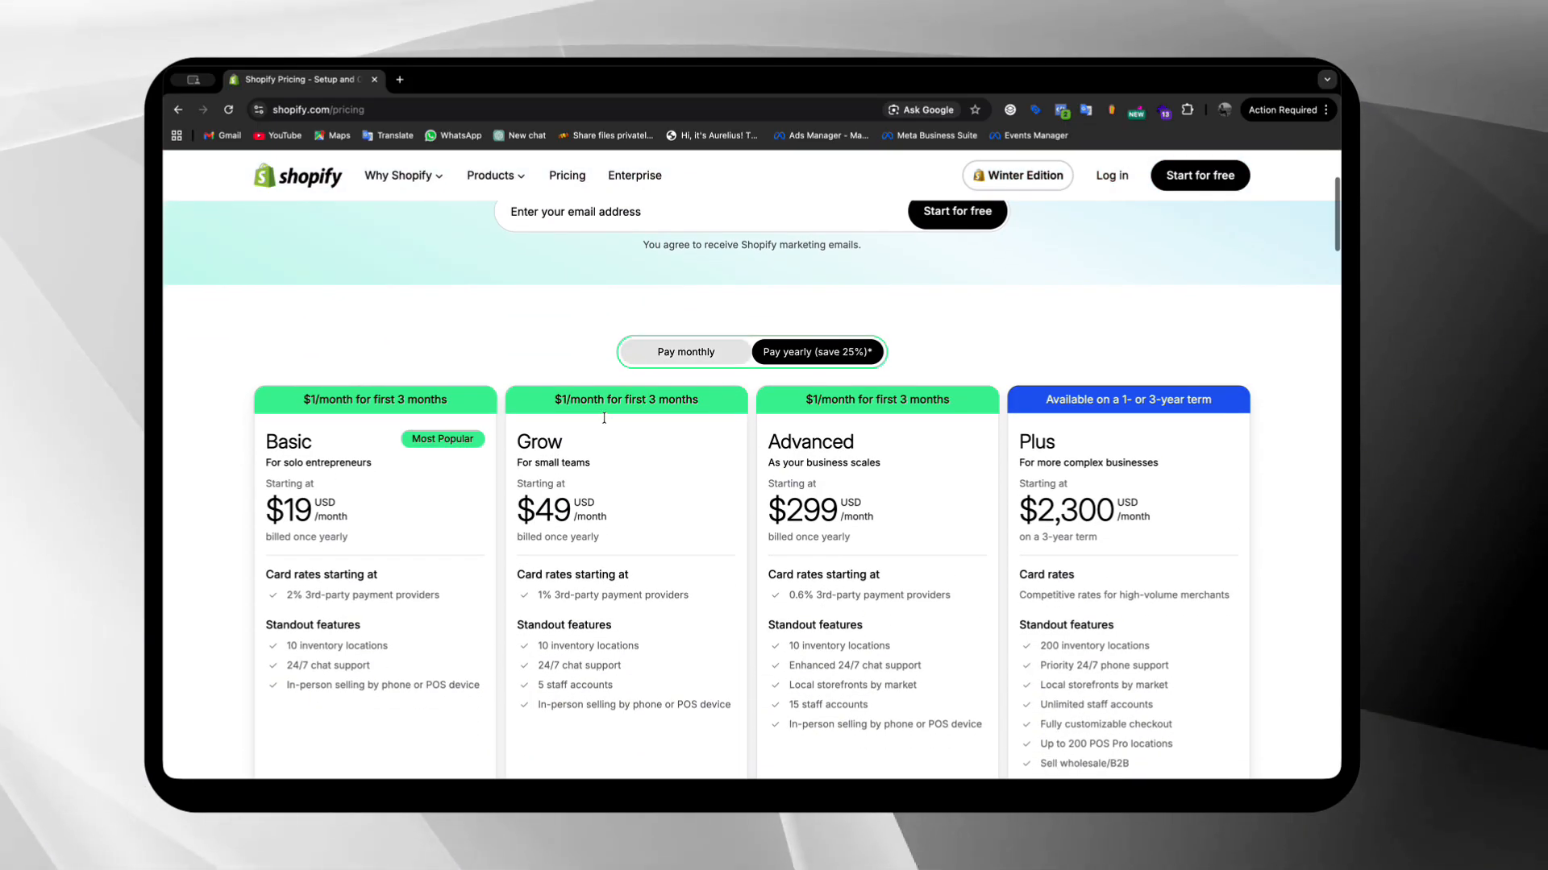
scroll(1048, 628, "down", 5)
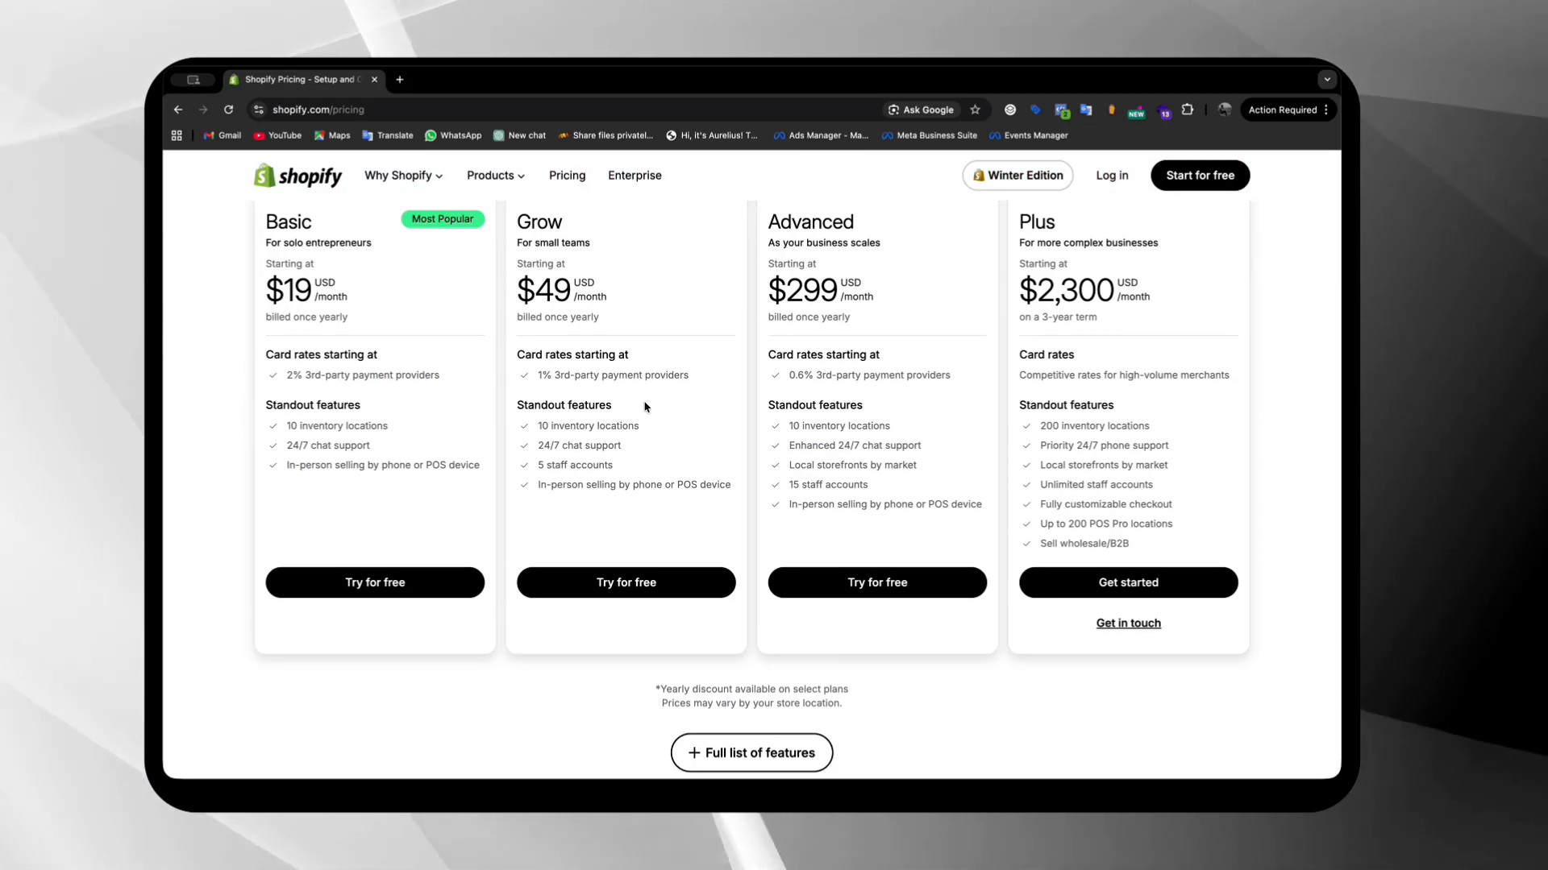
scroll(645, 407, "up", 2)
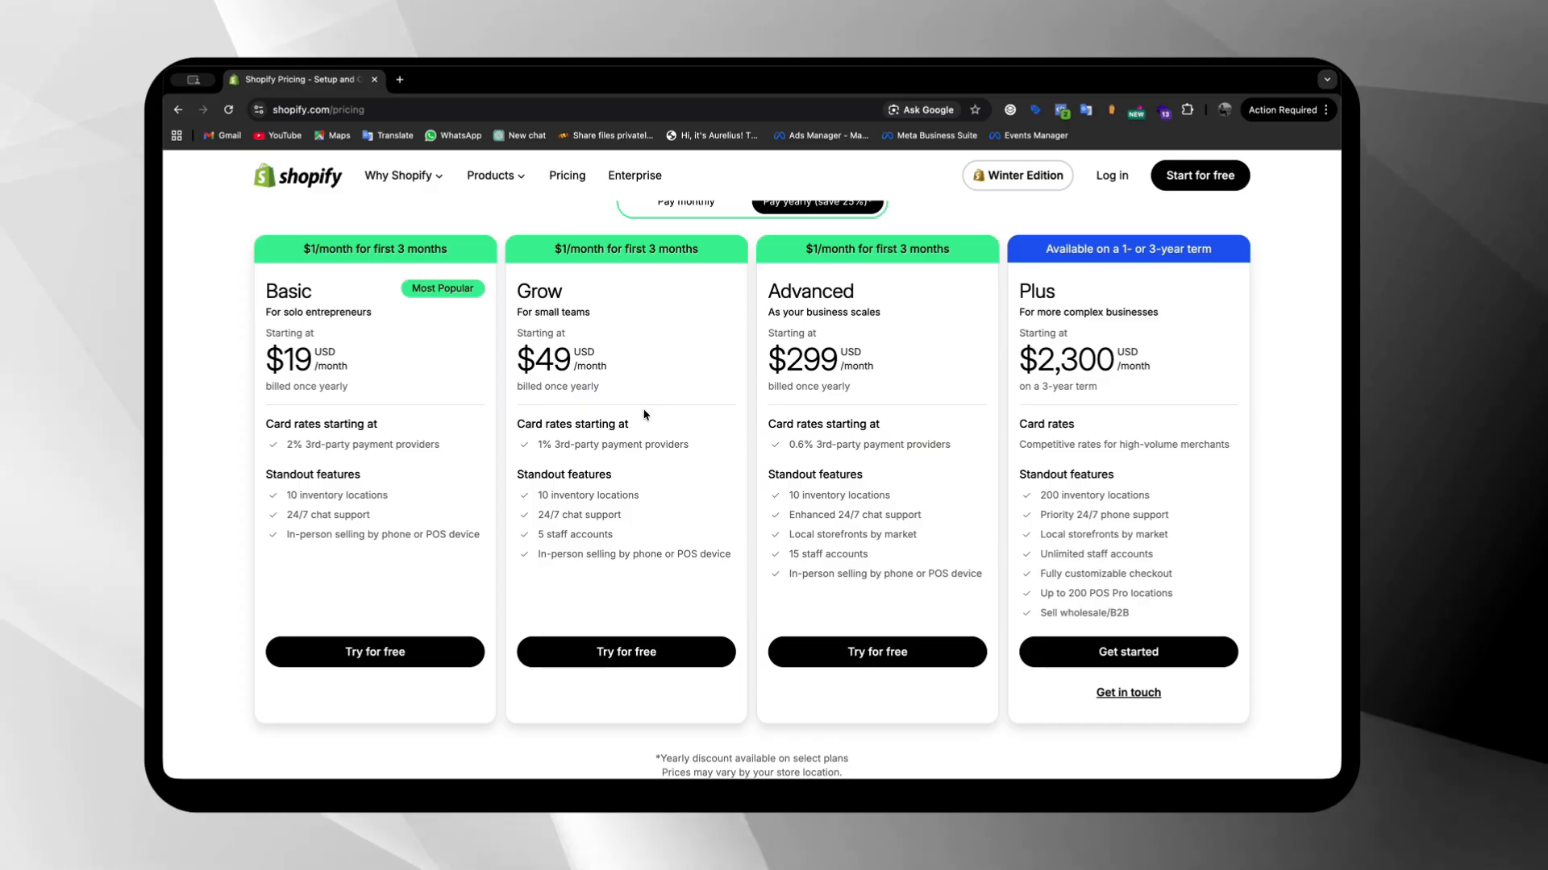
scroll(644, 415, "up", 5)
scroll(644, 415, "down", 1)
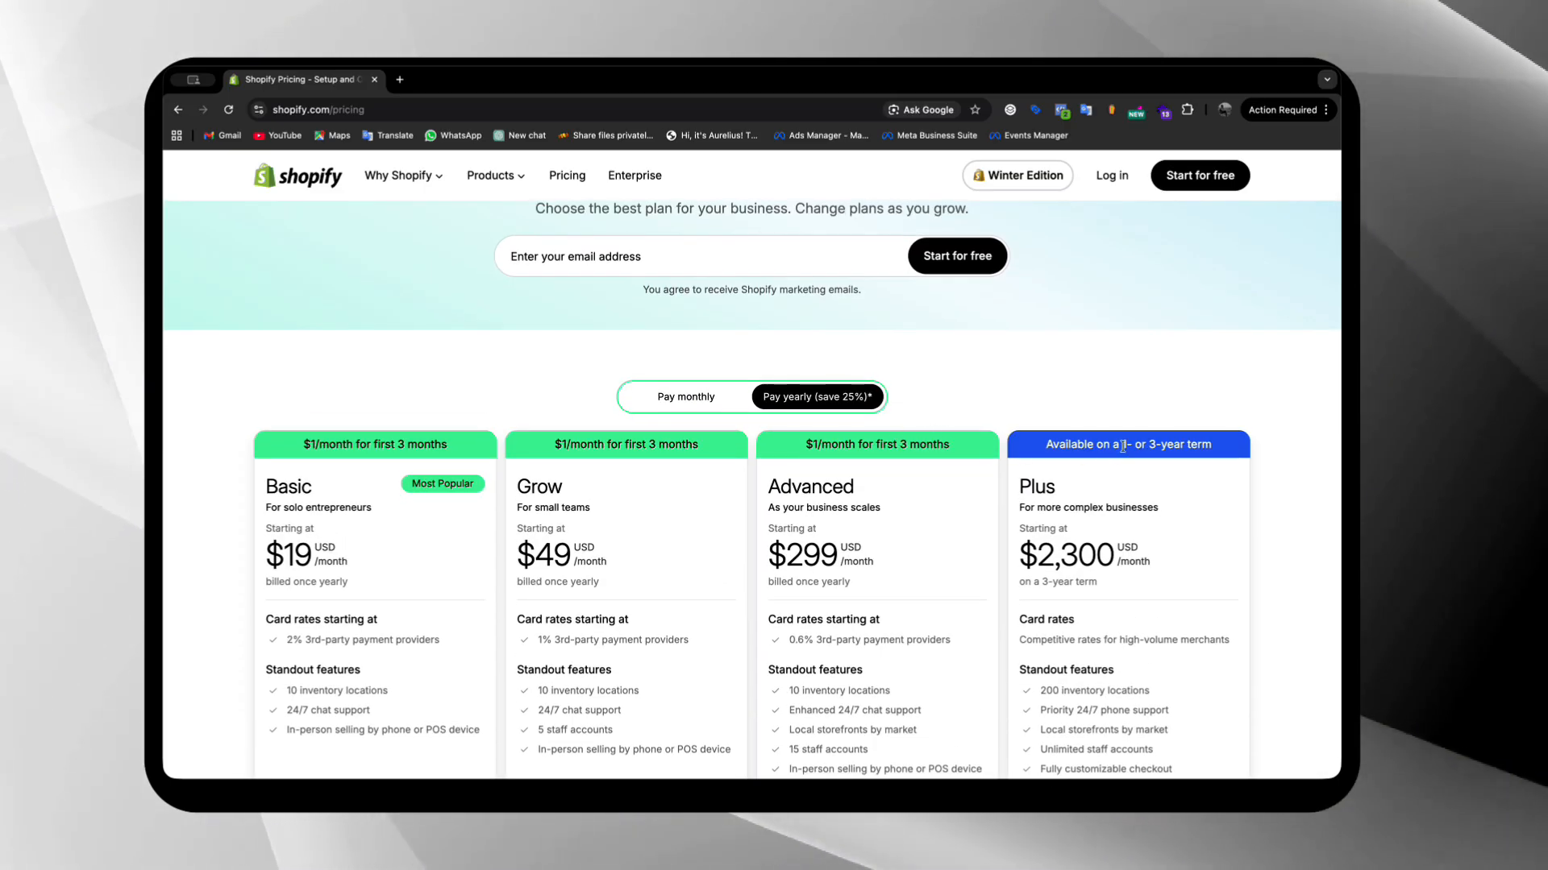
scroll(1120, 455, "down", 2)
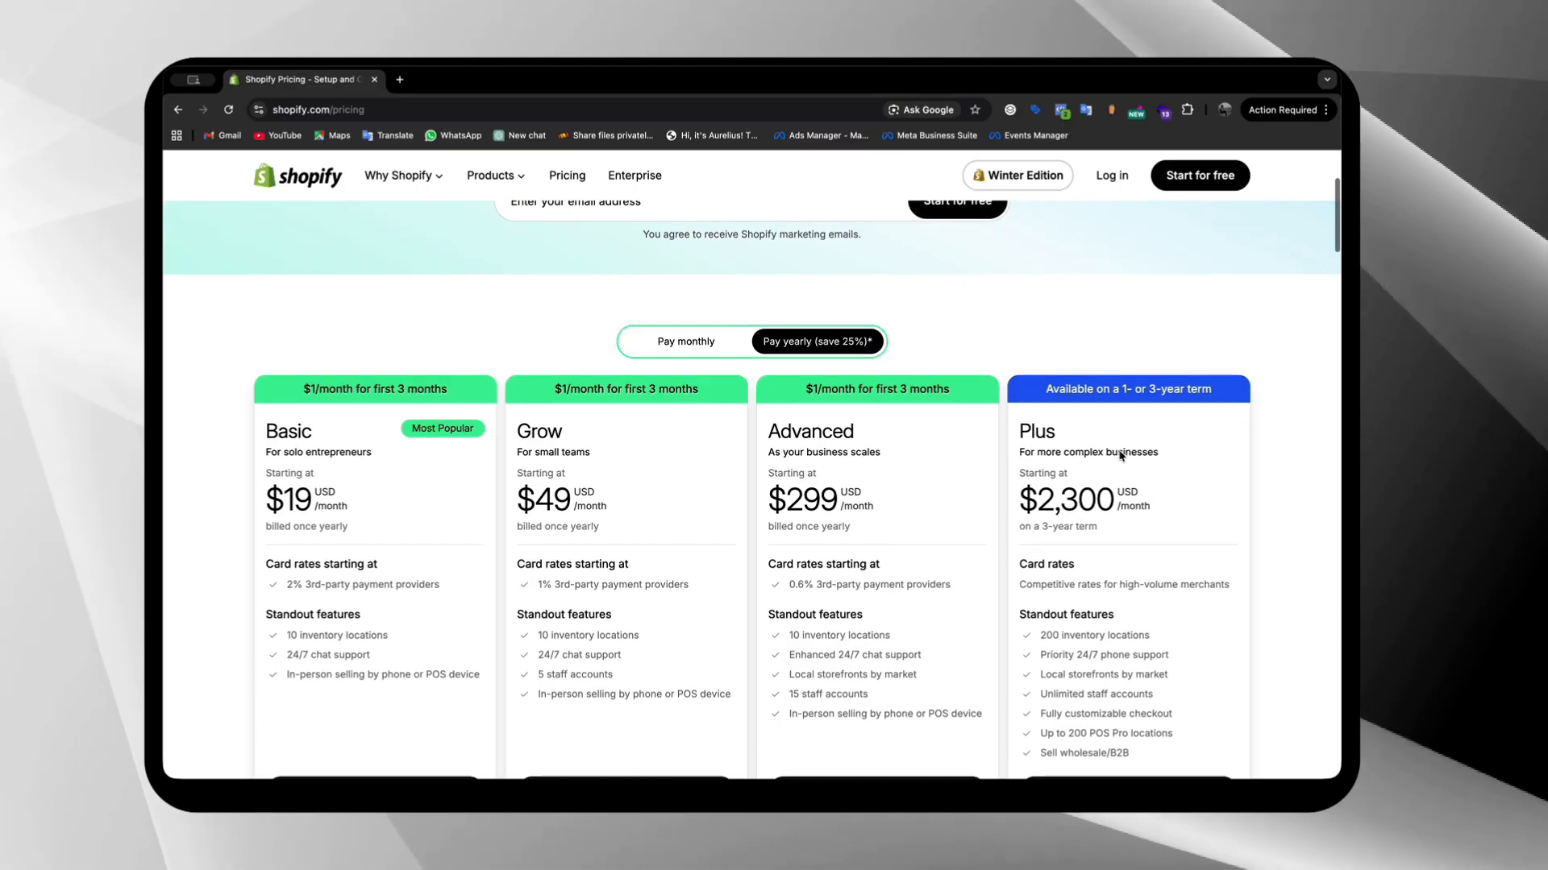
scroll(657, 451, "down", 5)
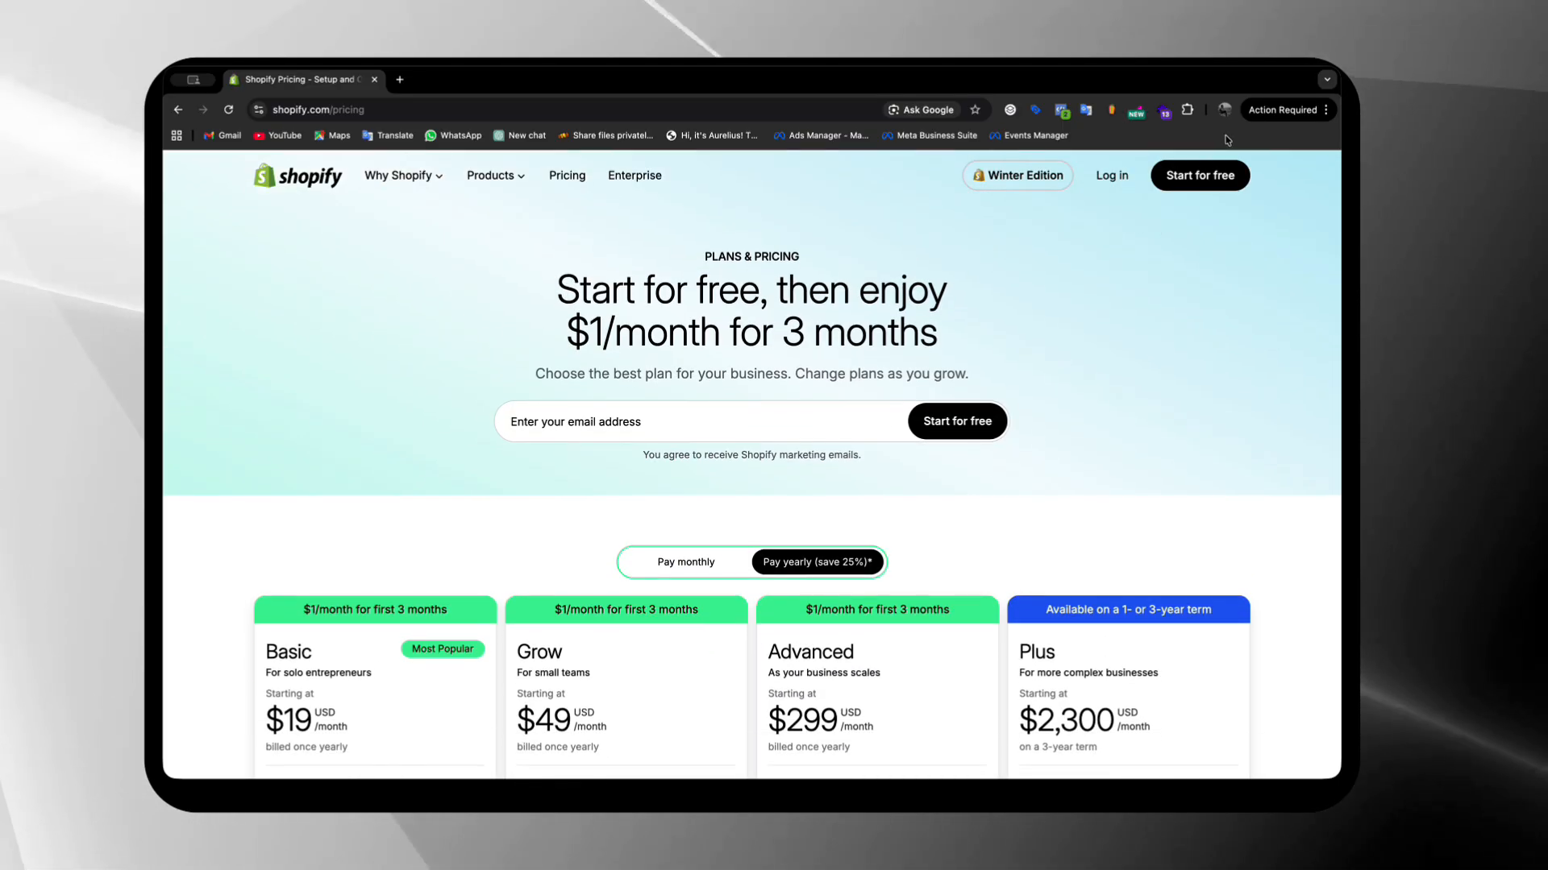
scroll(401, 481, "down", 4)
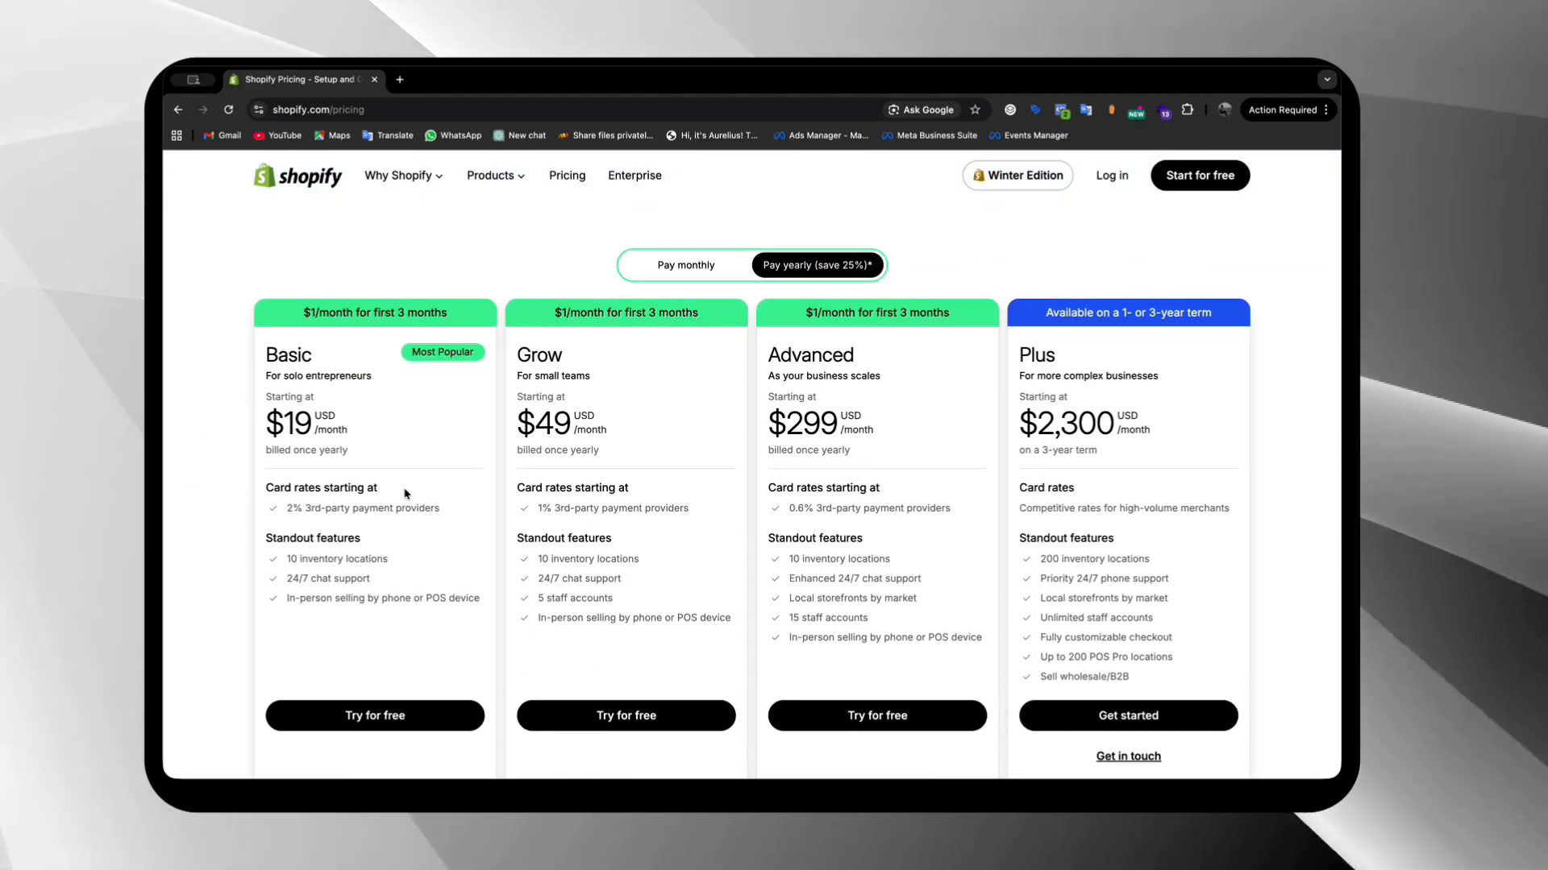
scroll(408, 494, "up", 4)
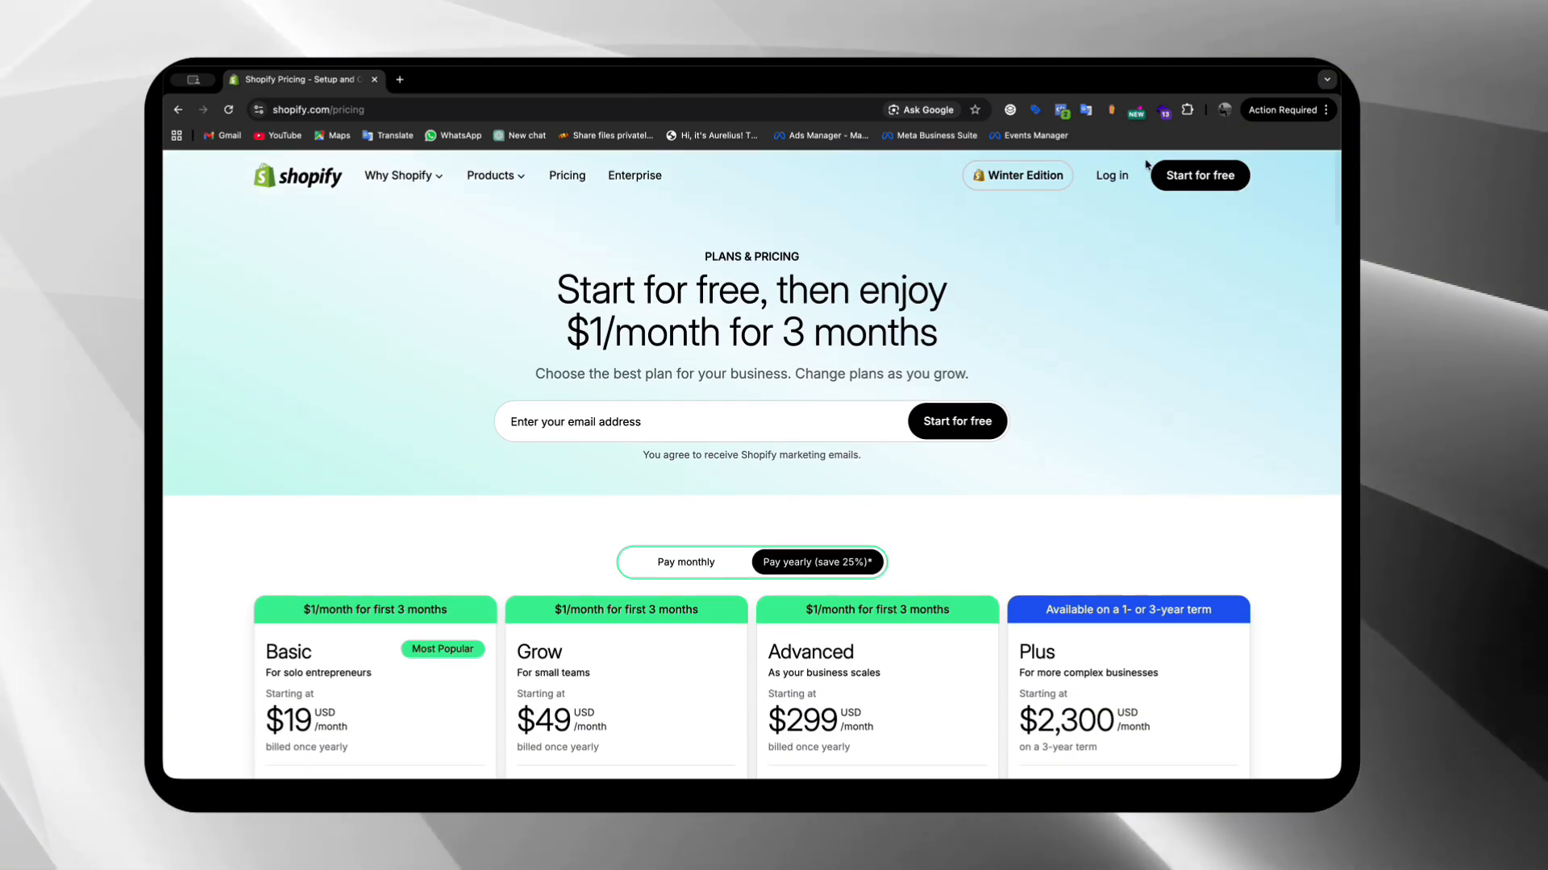
Start the free trial sign-up and set the country to United States
left_click(1191, 173)
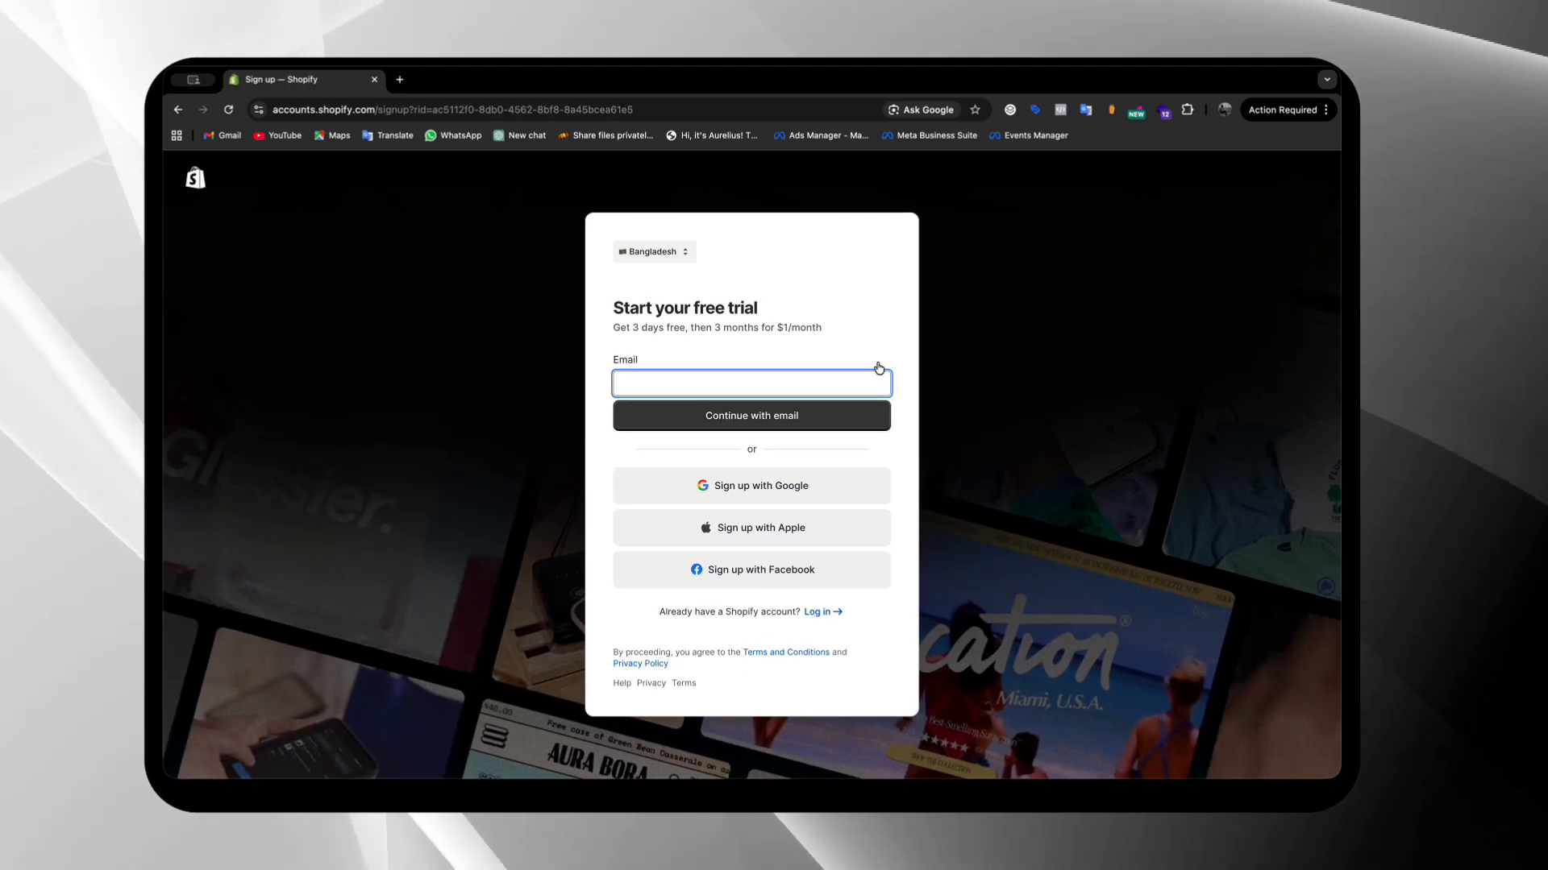
left_click(636, 251)
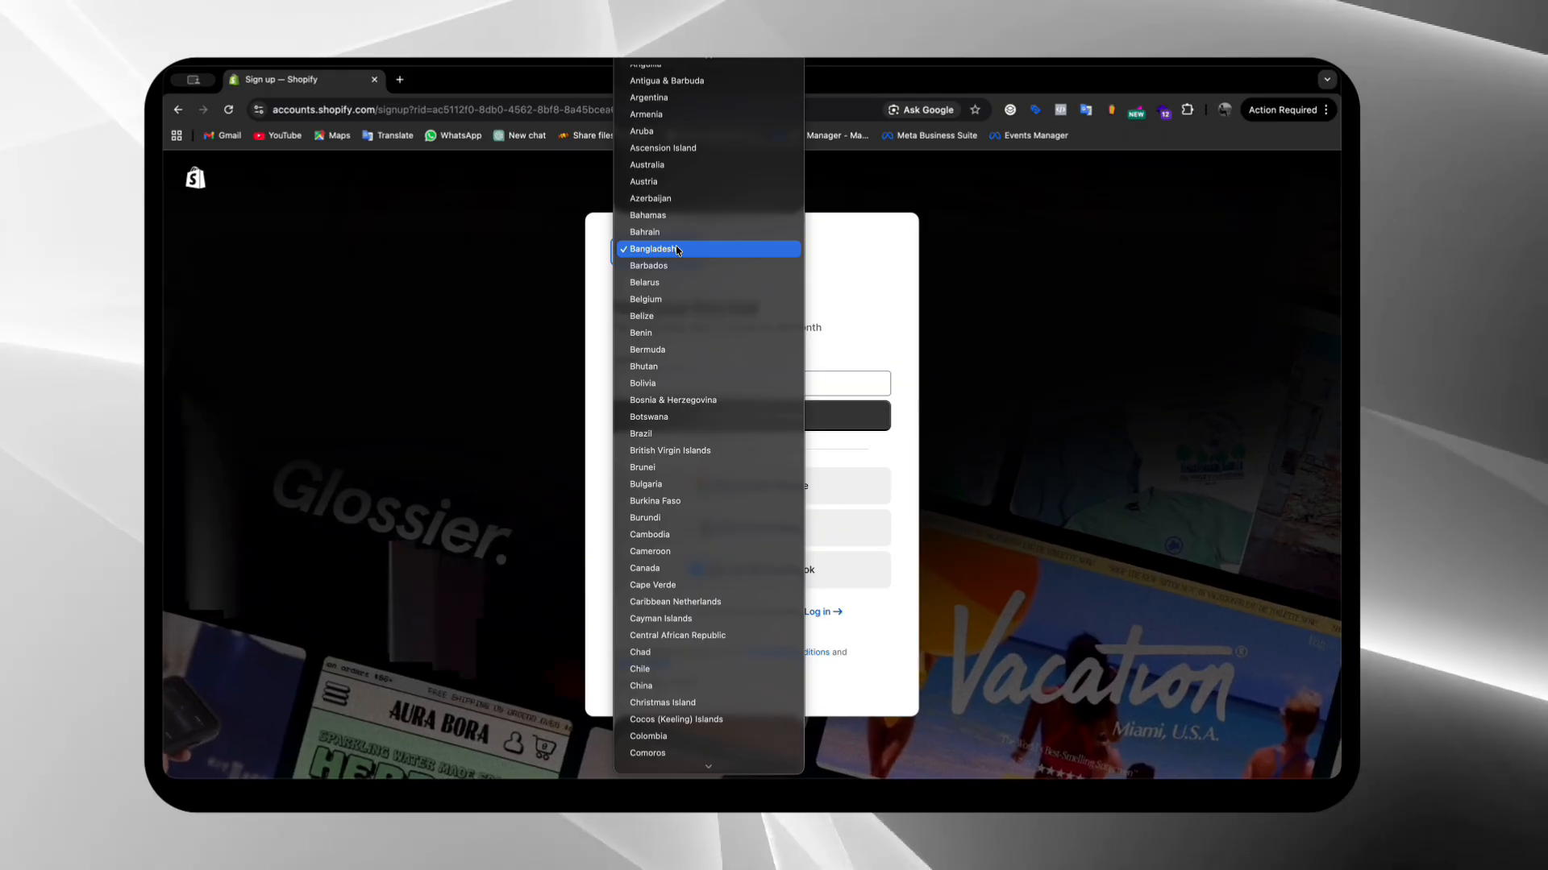
key("u")
scroll(700, 500, "down", 5)
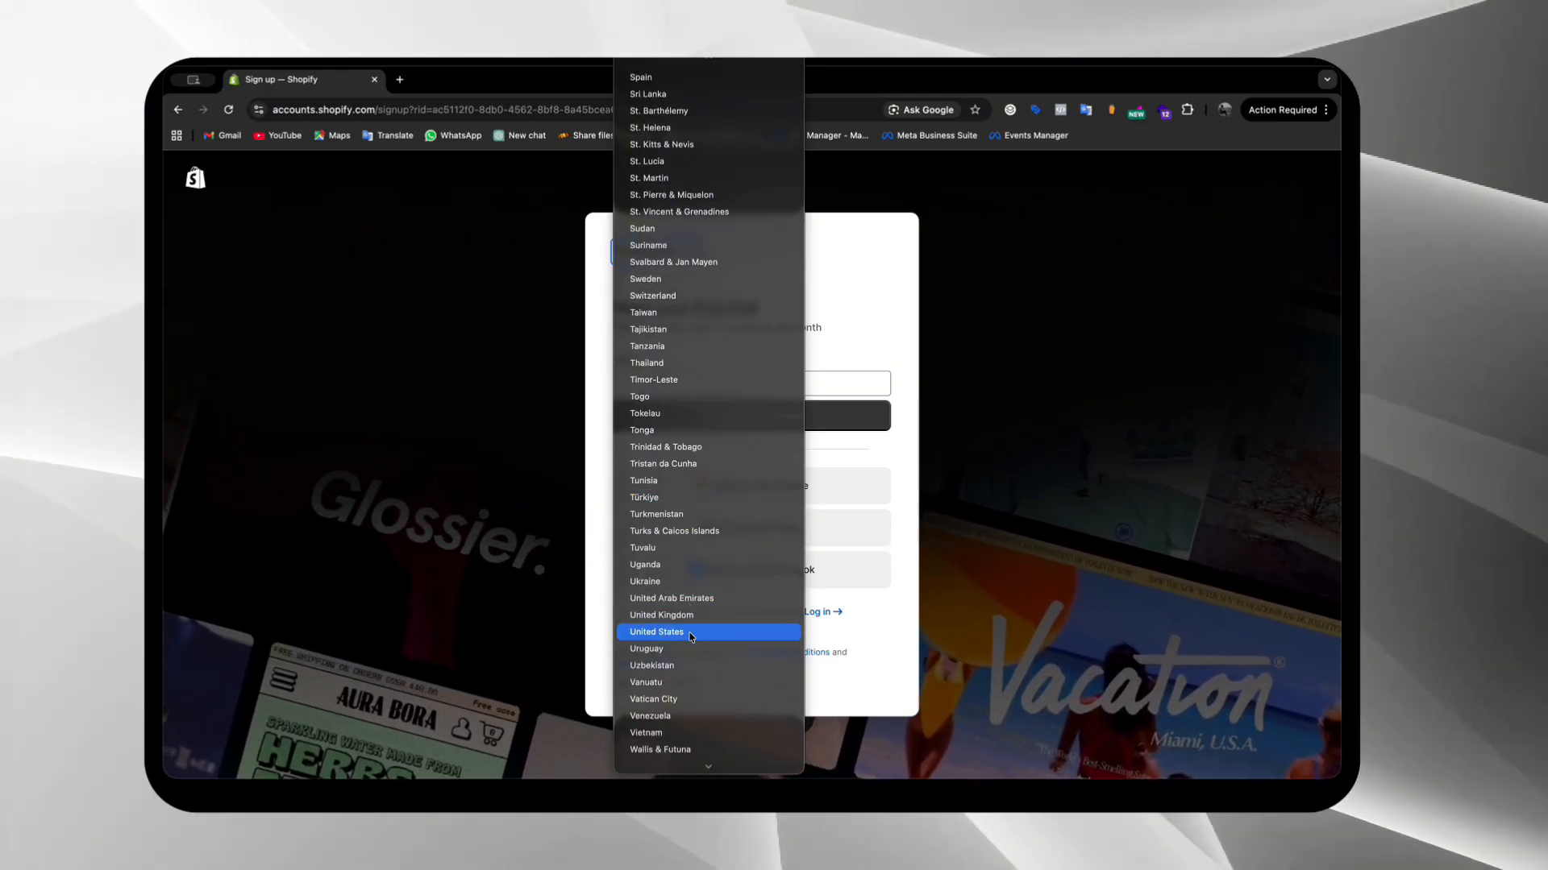
left_click(685, 632)
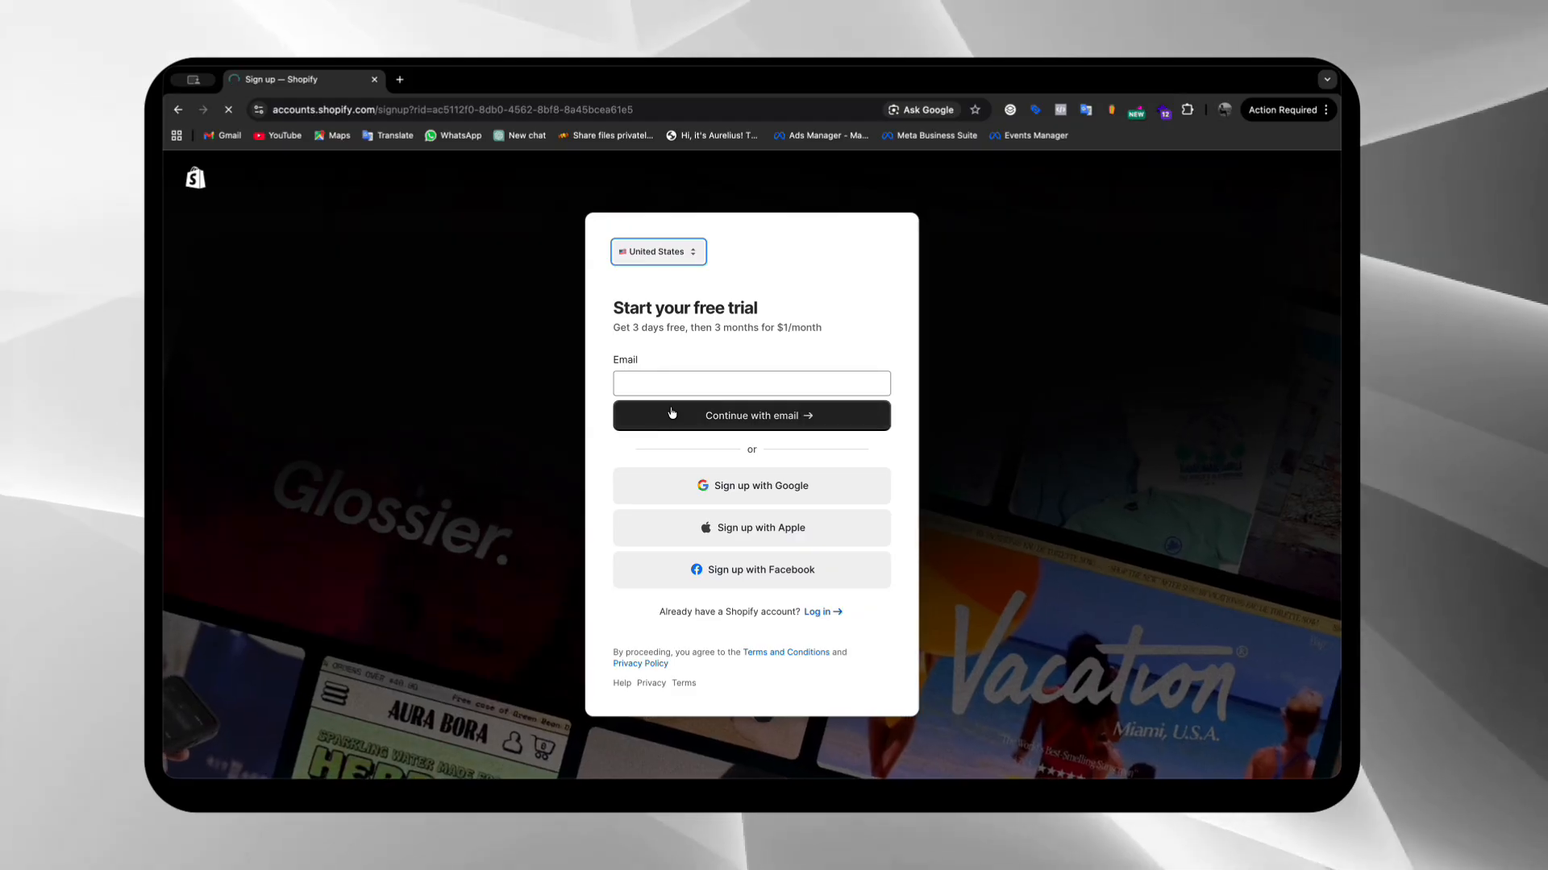
Copy the signed-in Google account's email address into the sign-up form's email field and continue with email
left_click(696, 385)
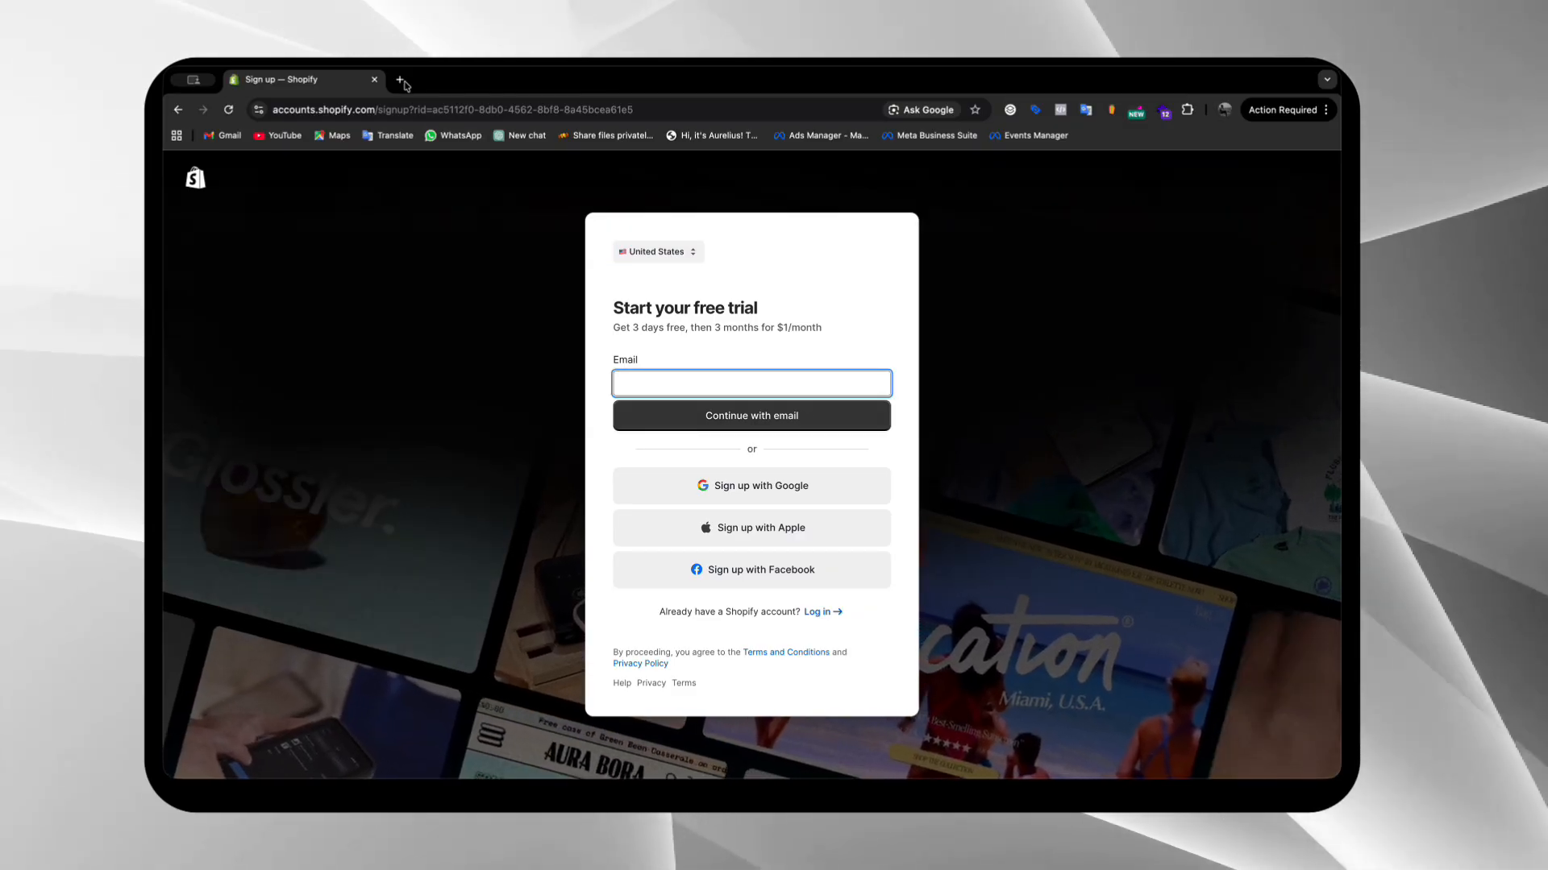
left_click(402, 81)
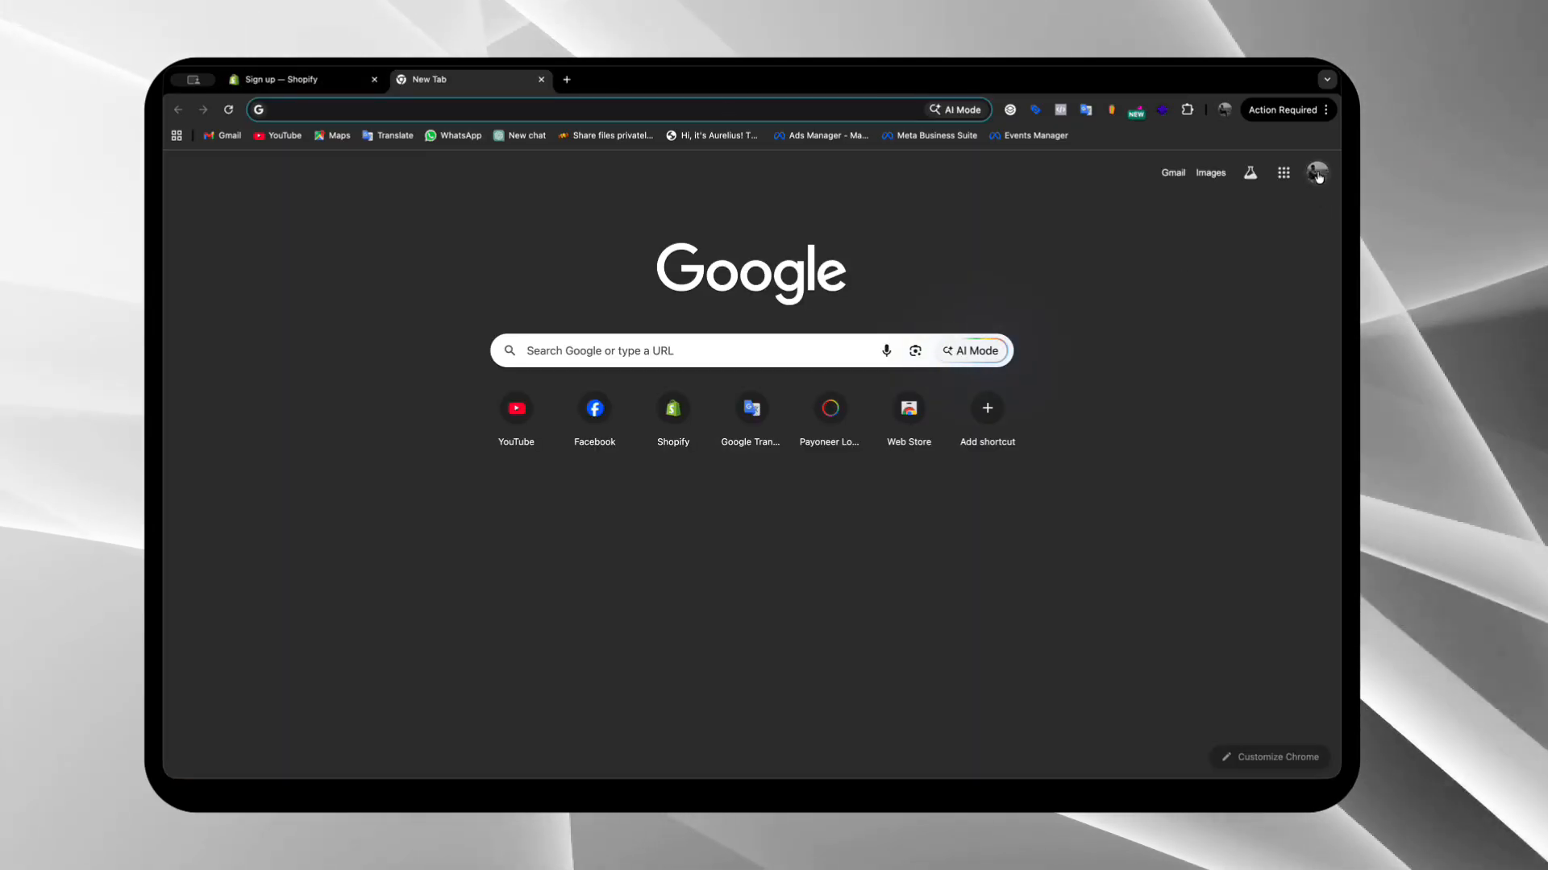
left_click(1317, 174)
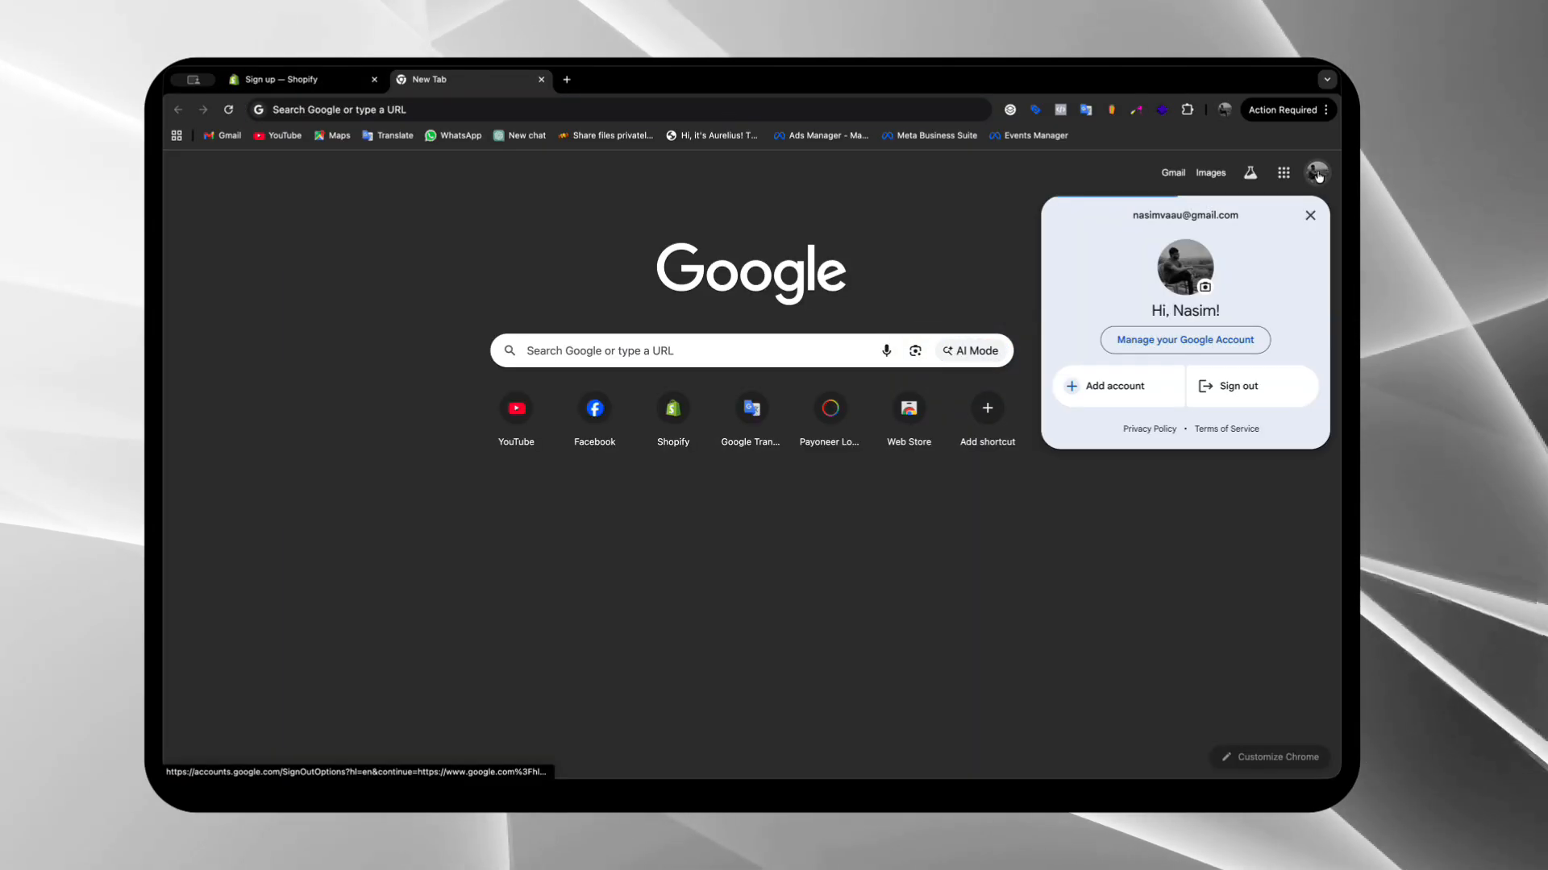
right_click(1196, 223)
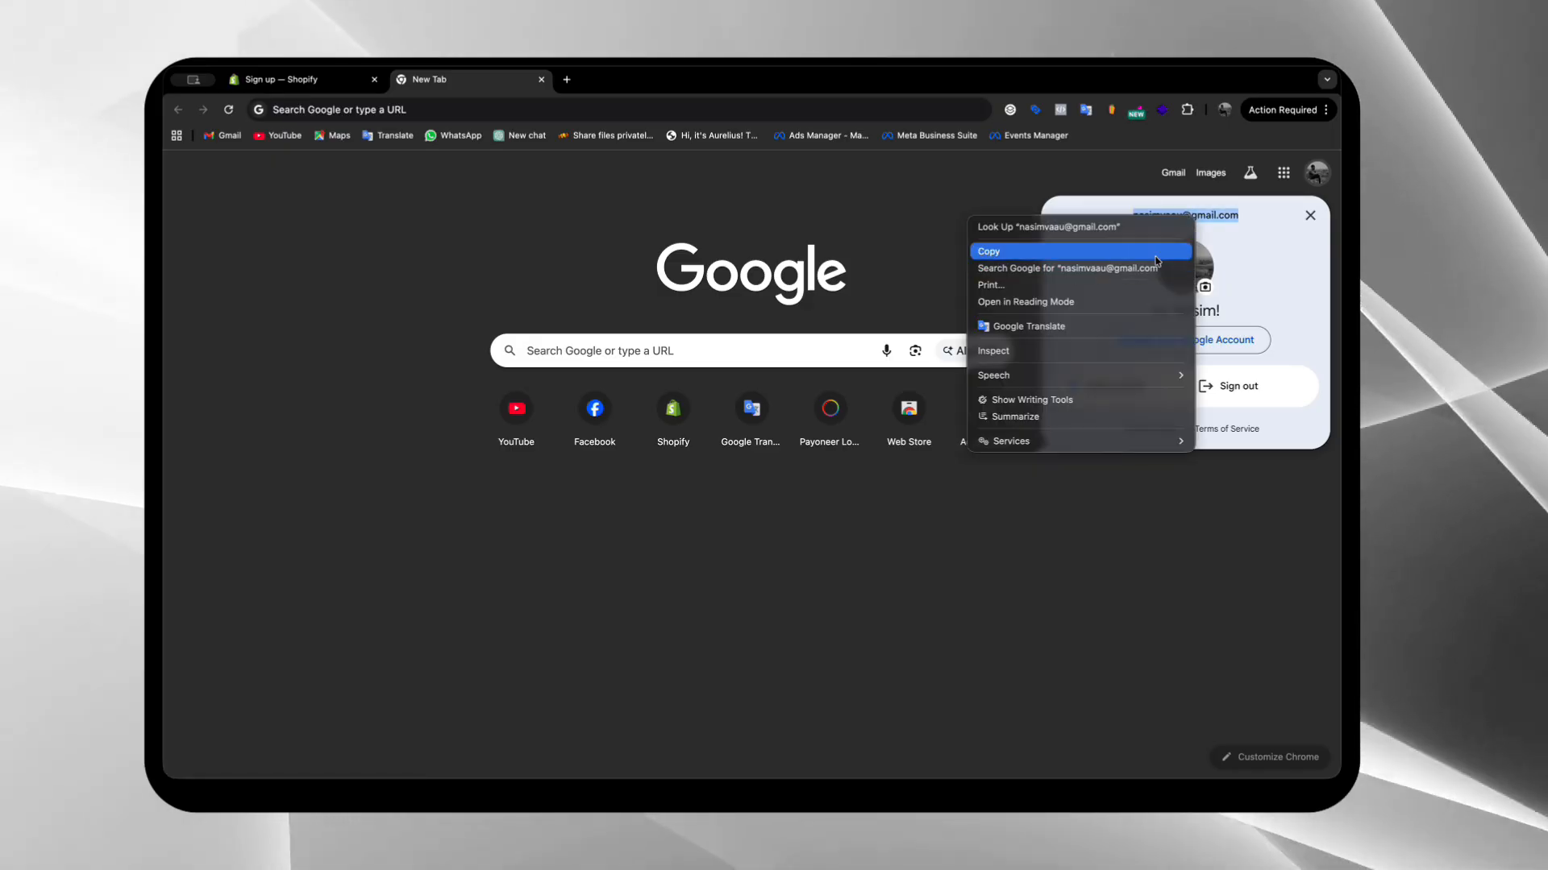
left_click(352, 88)
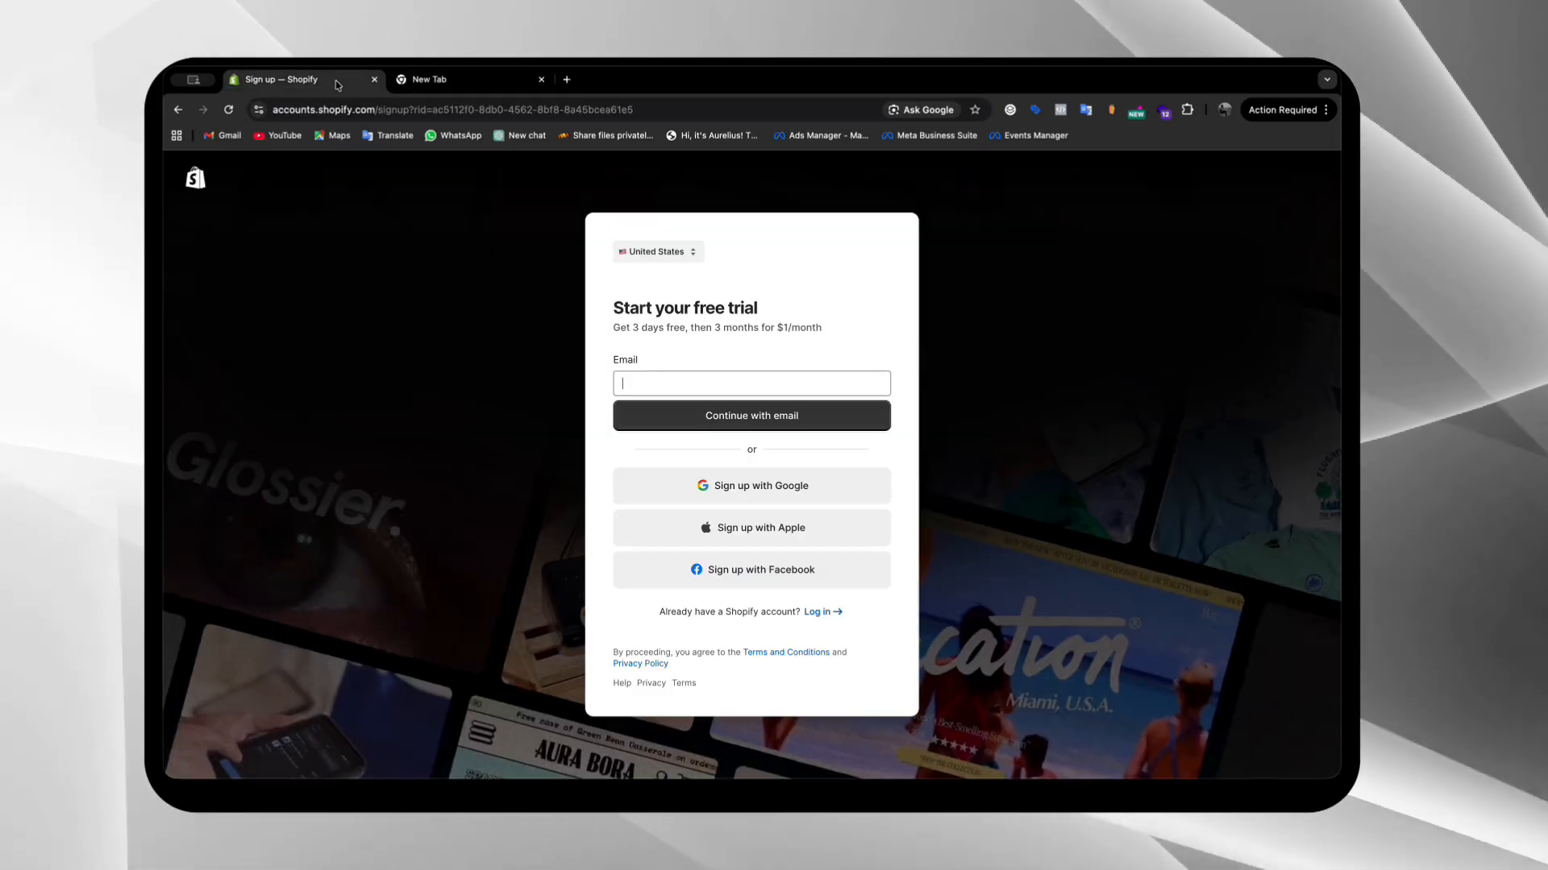
key("ctrl+v")
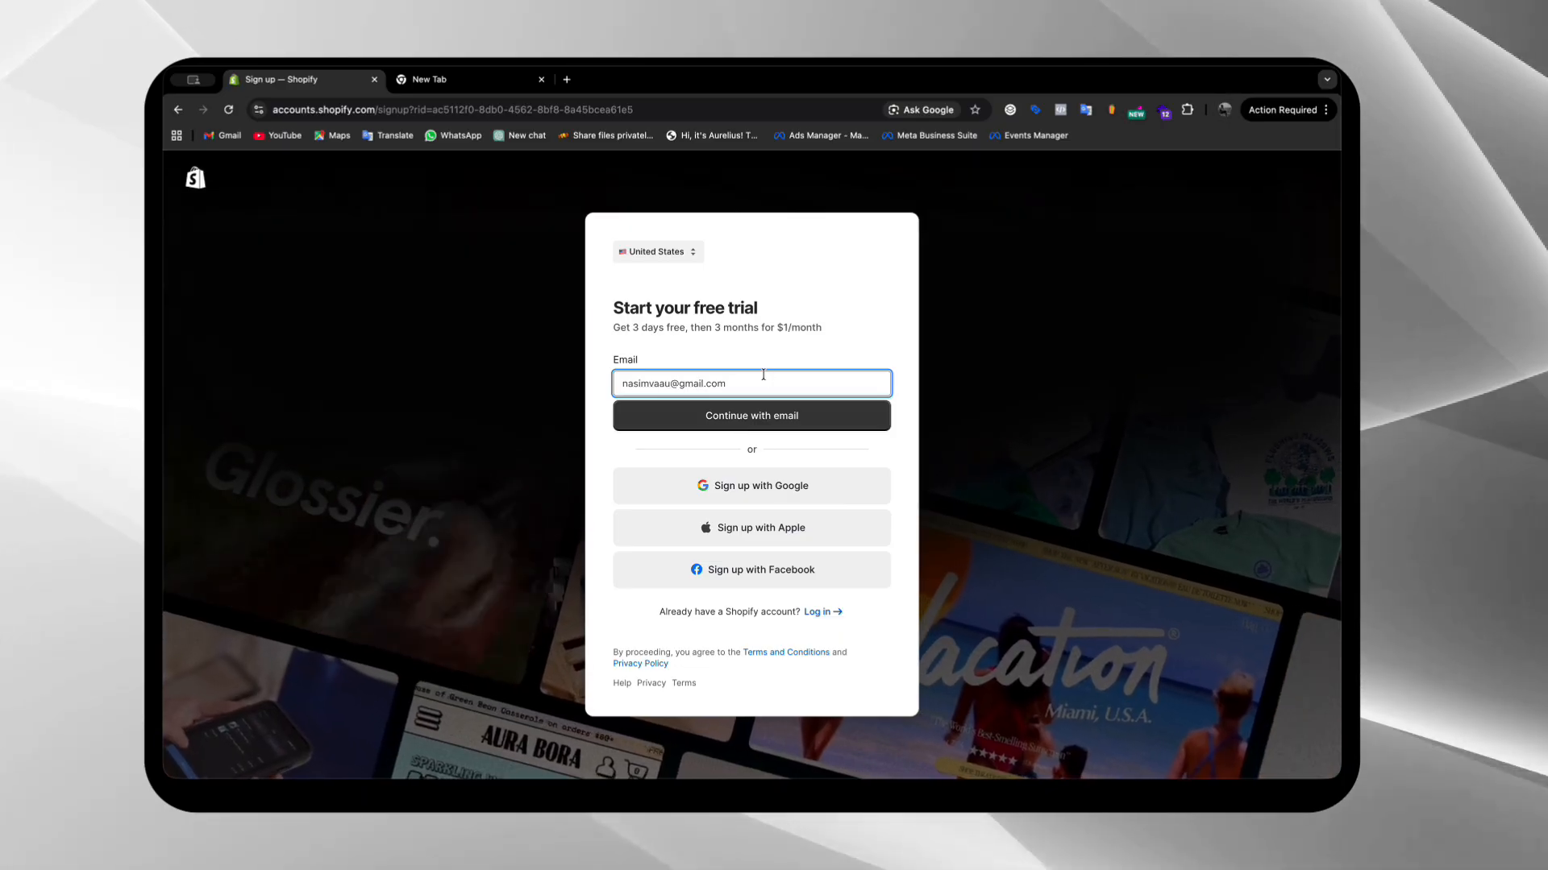
left_click(764, 424)
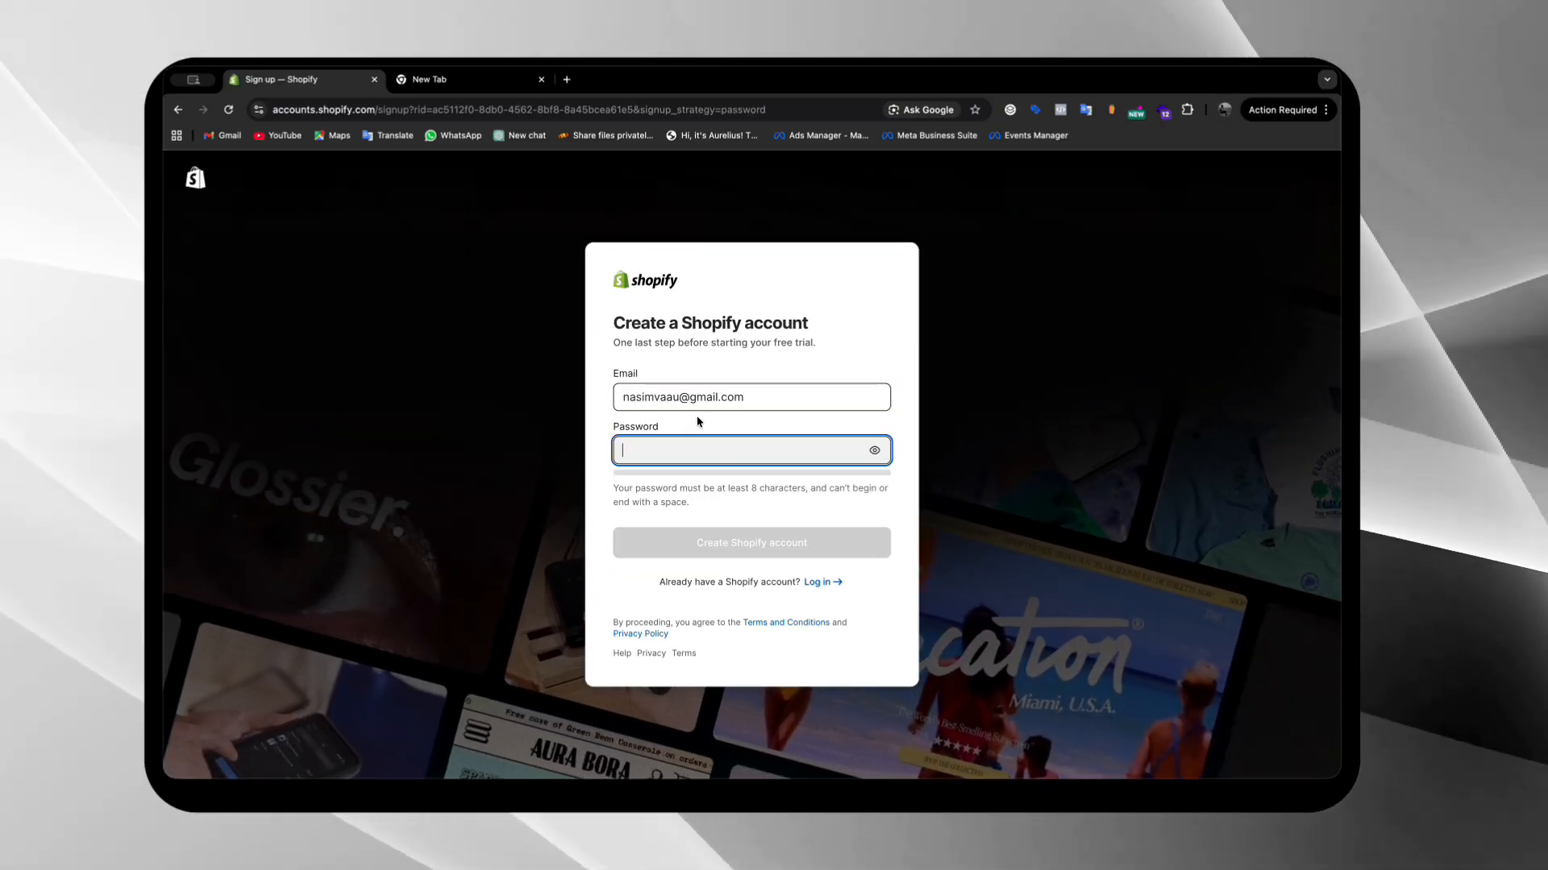
Create the Shopify account with an account password, and save the login in the browser without setting it up on the iPhone
type("•••••")
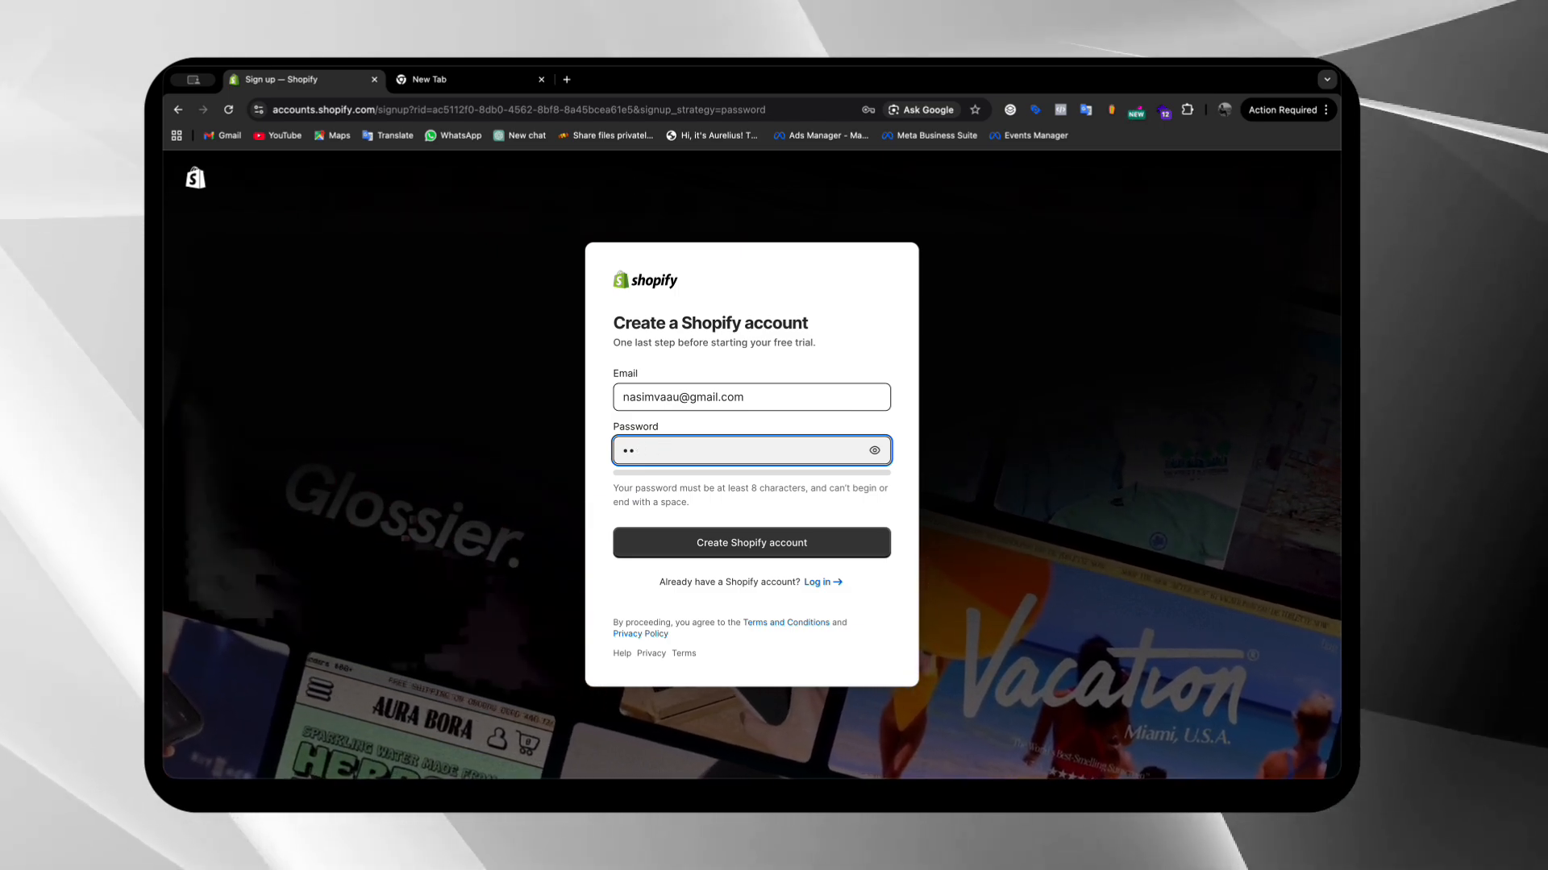
key("BackSpace")
key("BackSpace")
type("••")
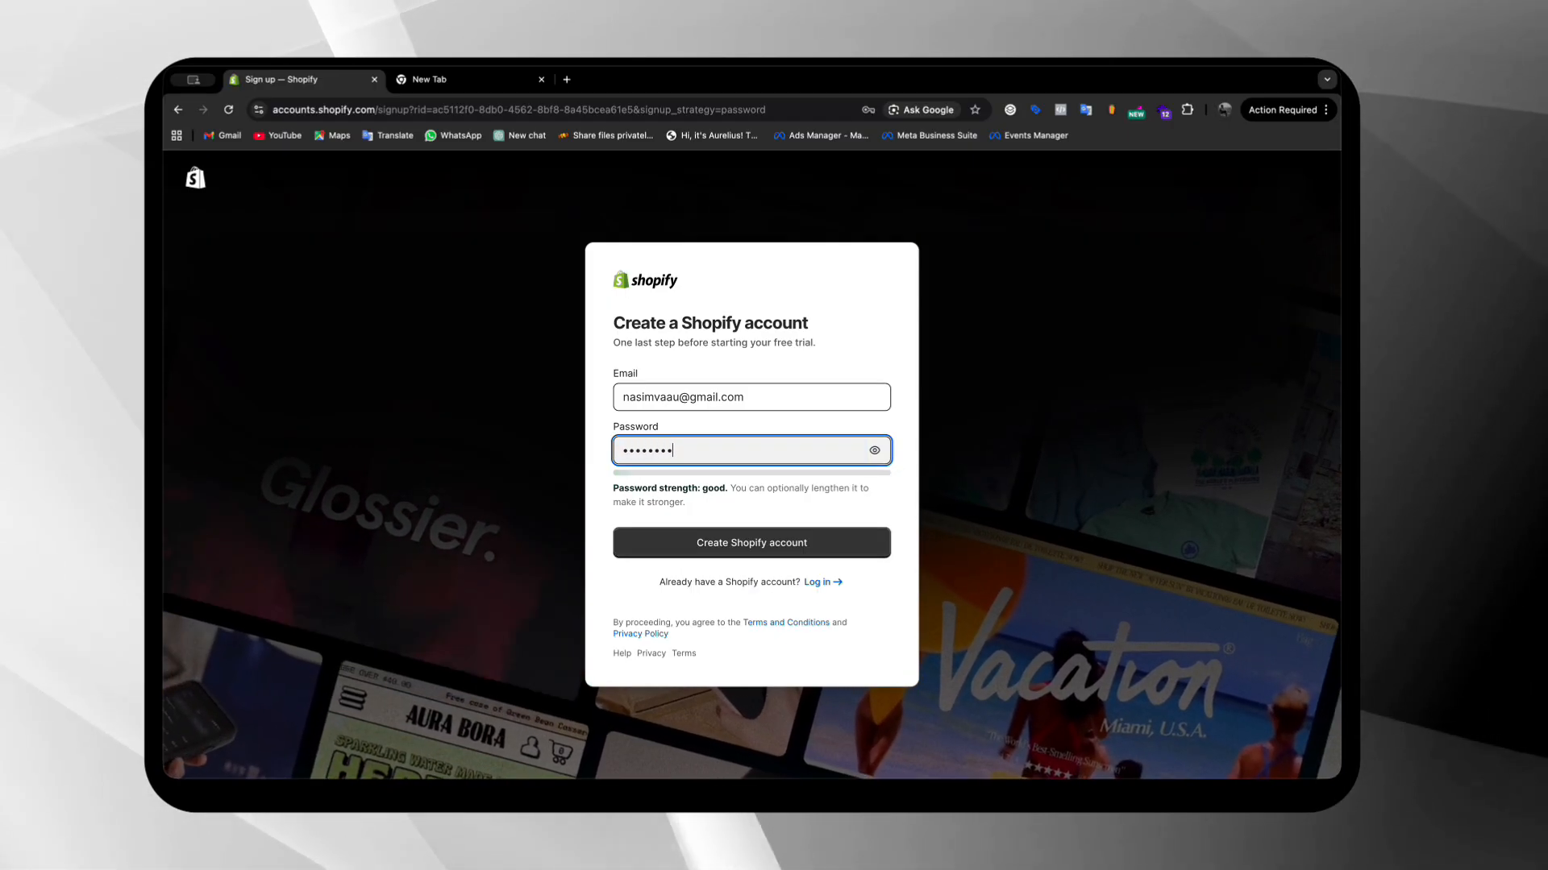
type("•")
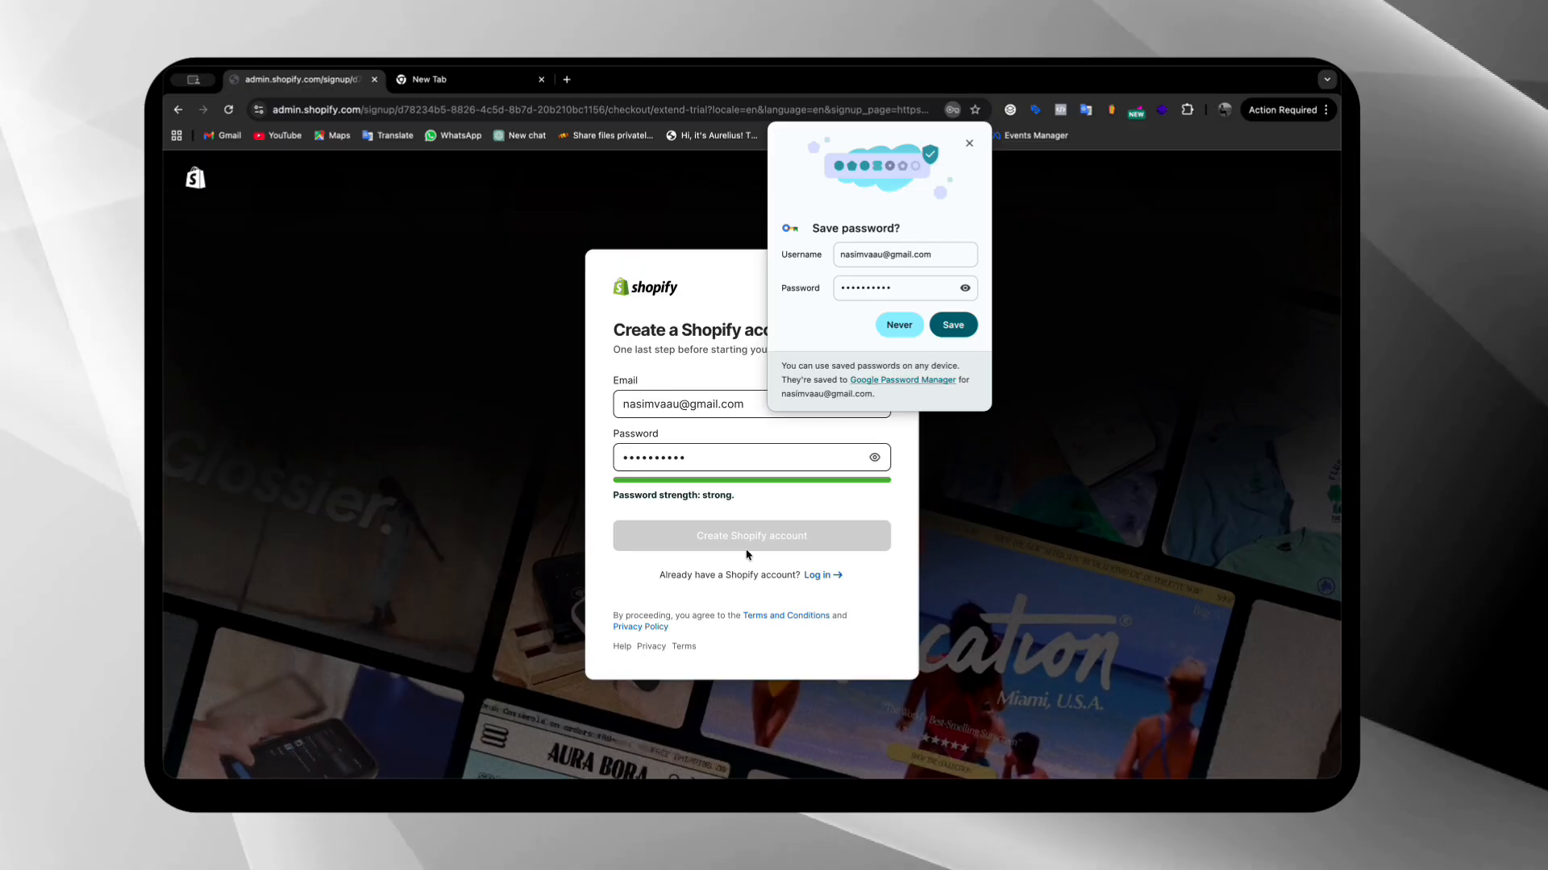
left_click(953, 325)
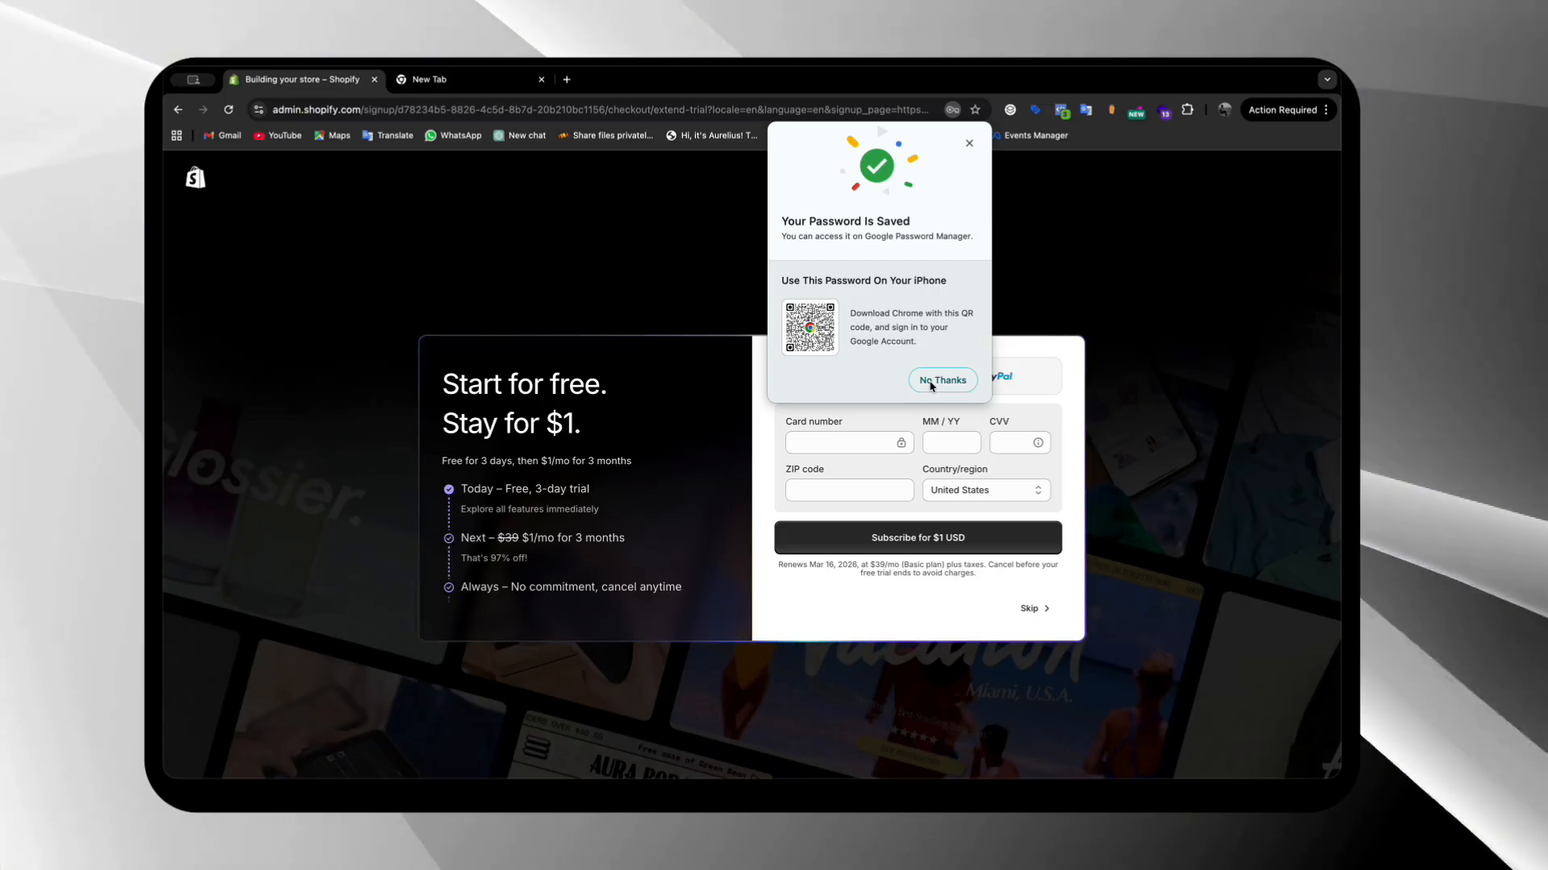
left_click(931, 384)
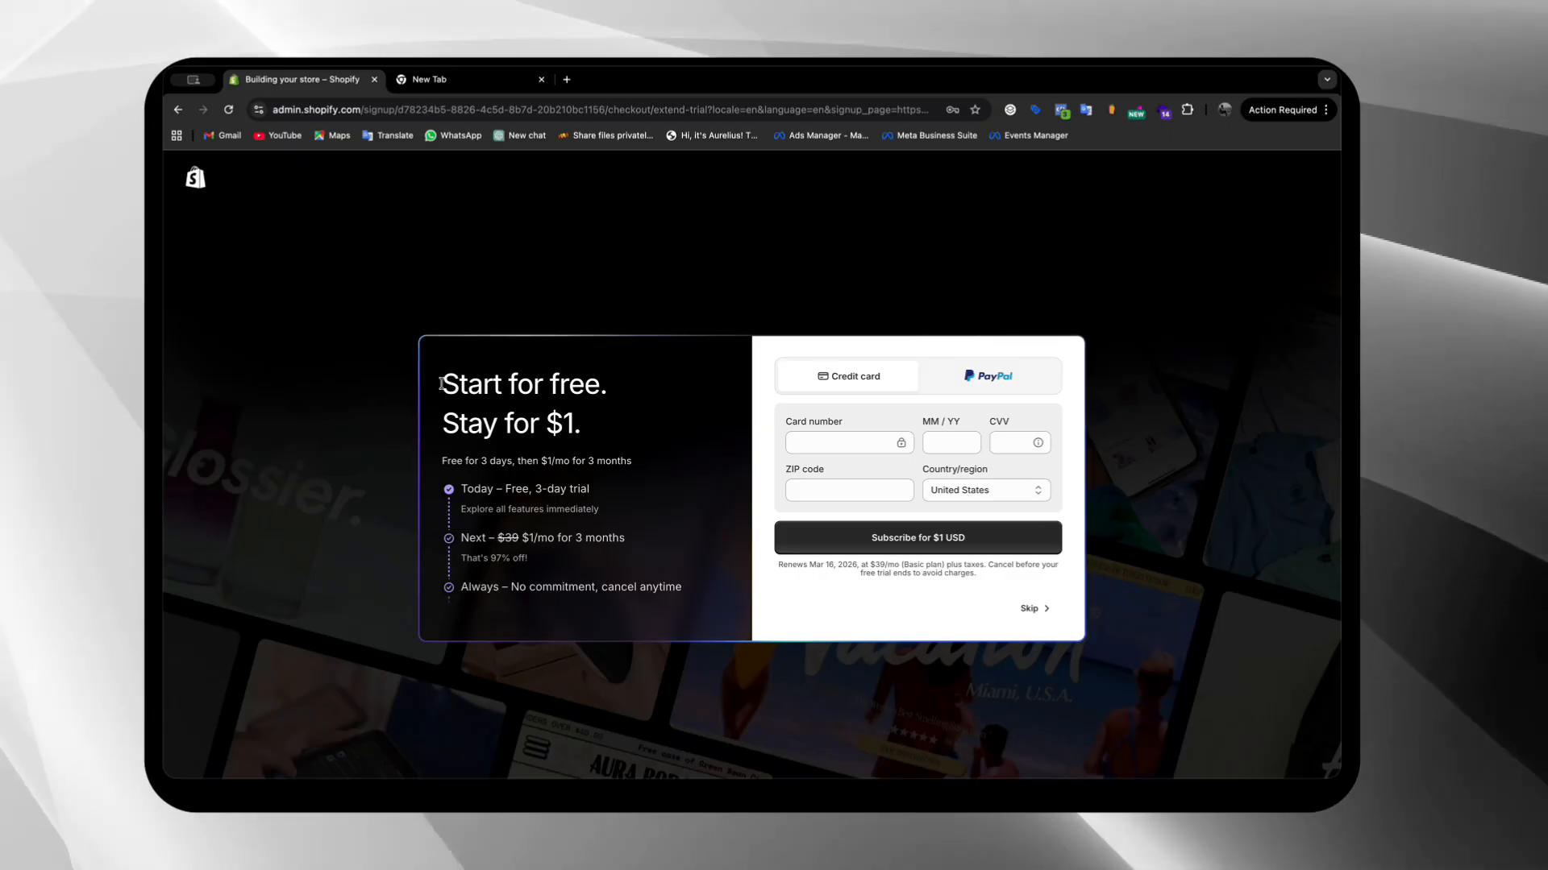
Skip the $1 subscription payment offer and the customized store setup
left_click_drag(441, 384, 693, 427)
left_click(625, 461)
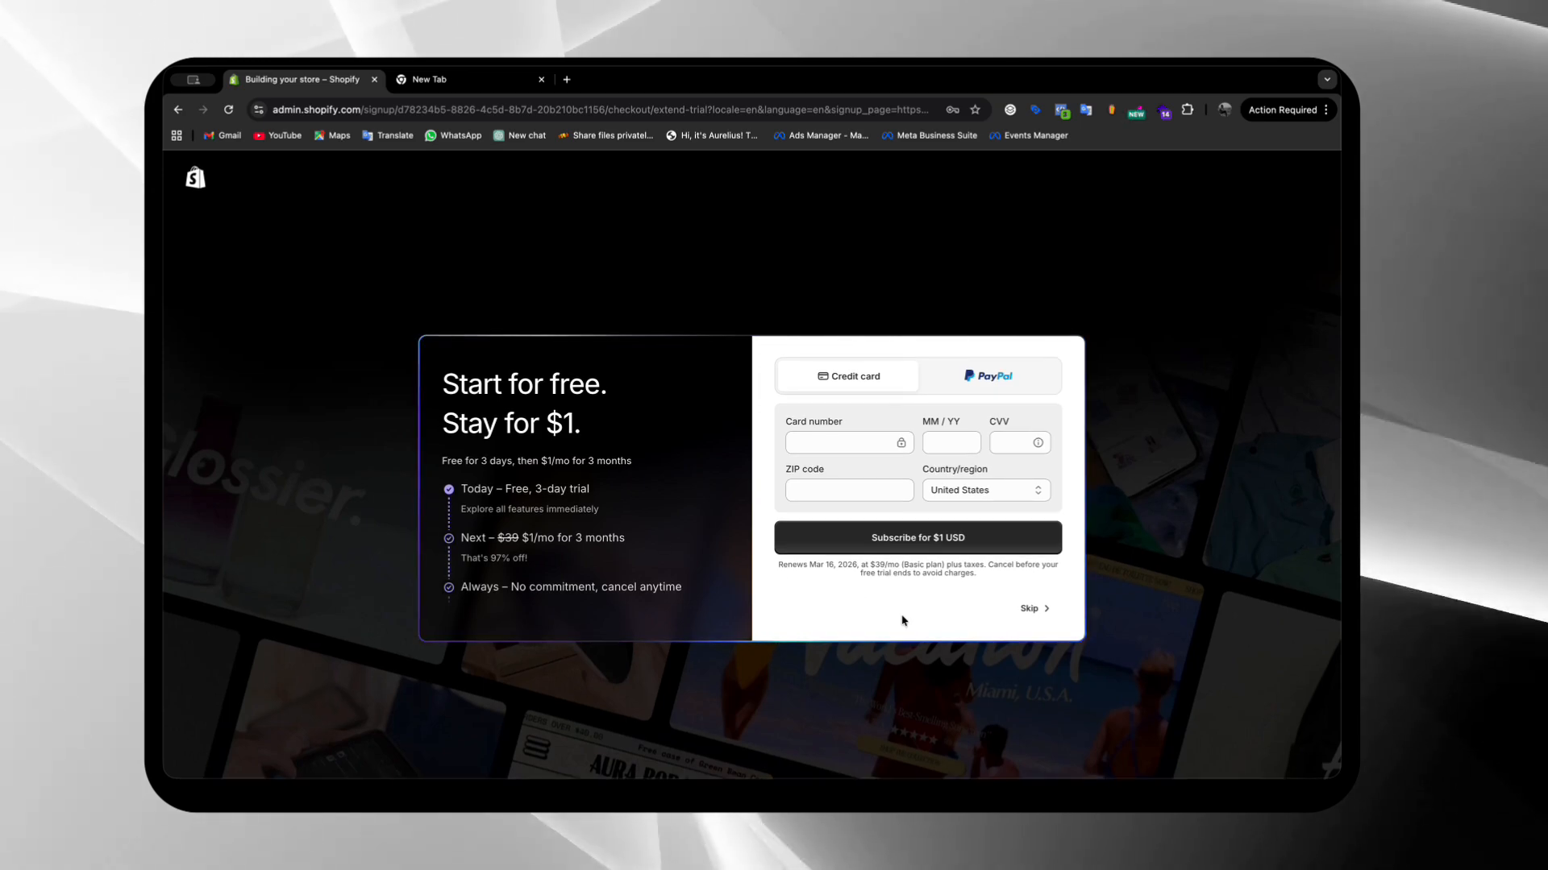
left_click(1036, 610)
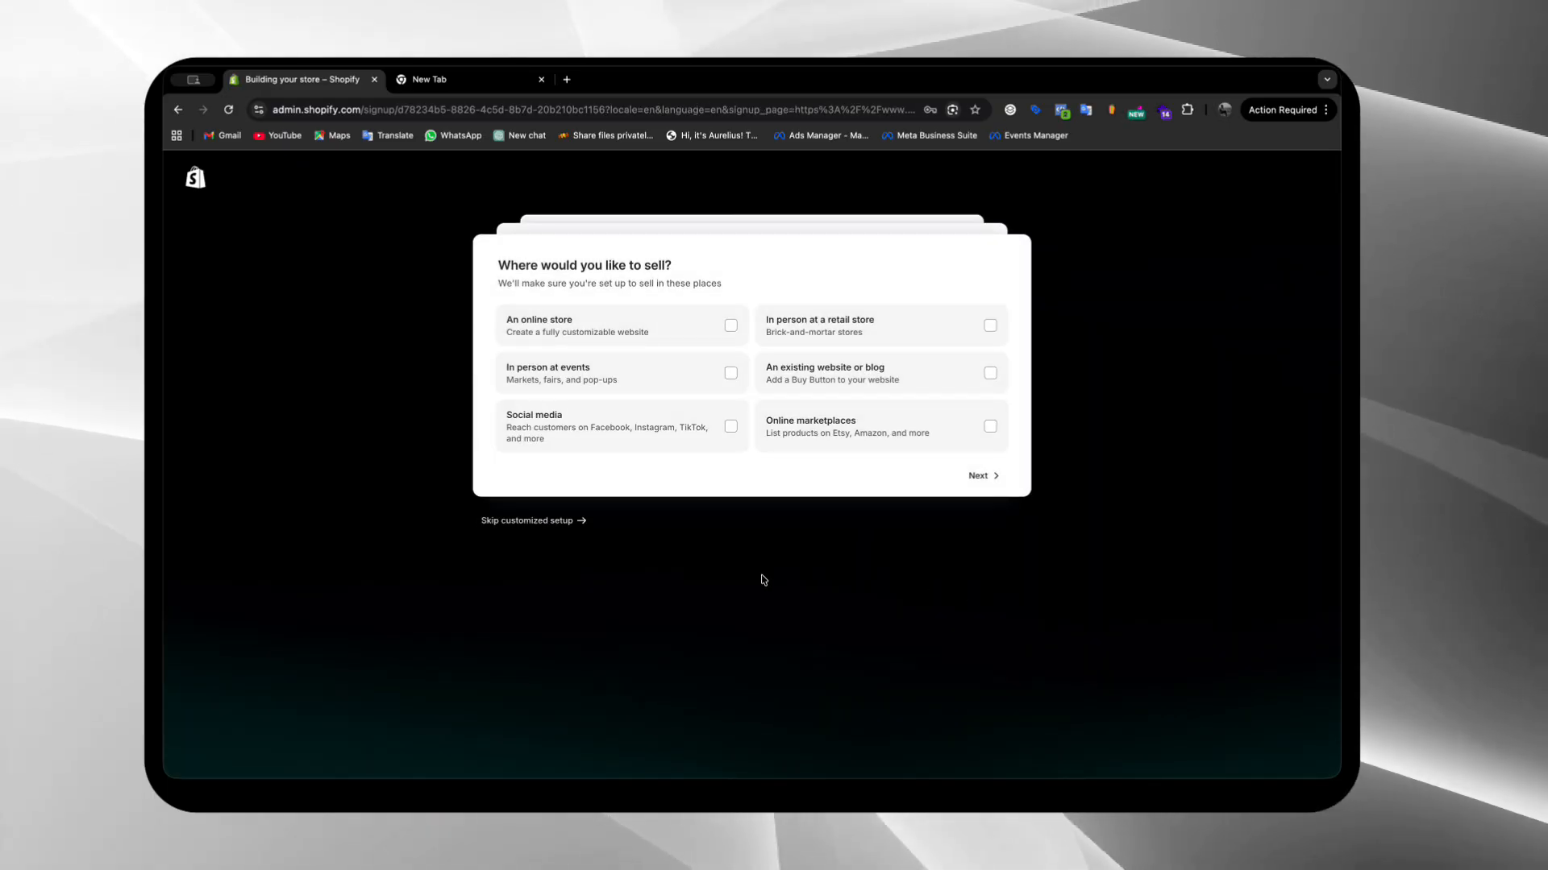
left_click(547, 522)
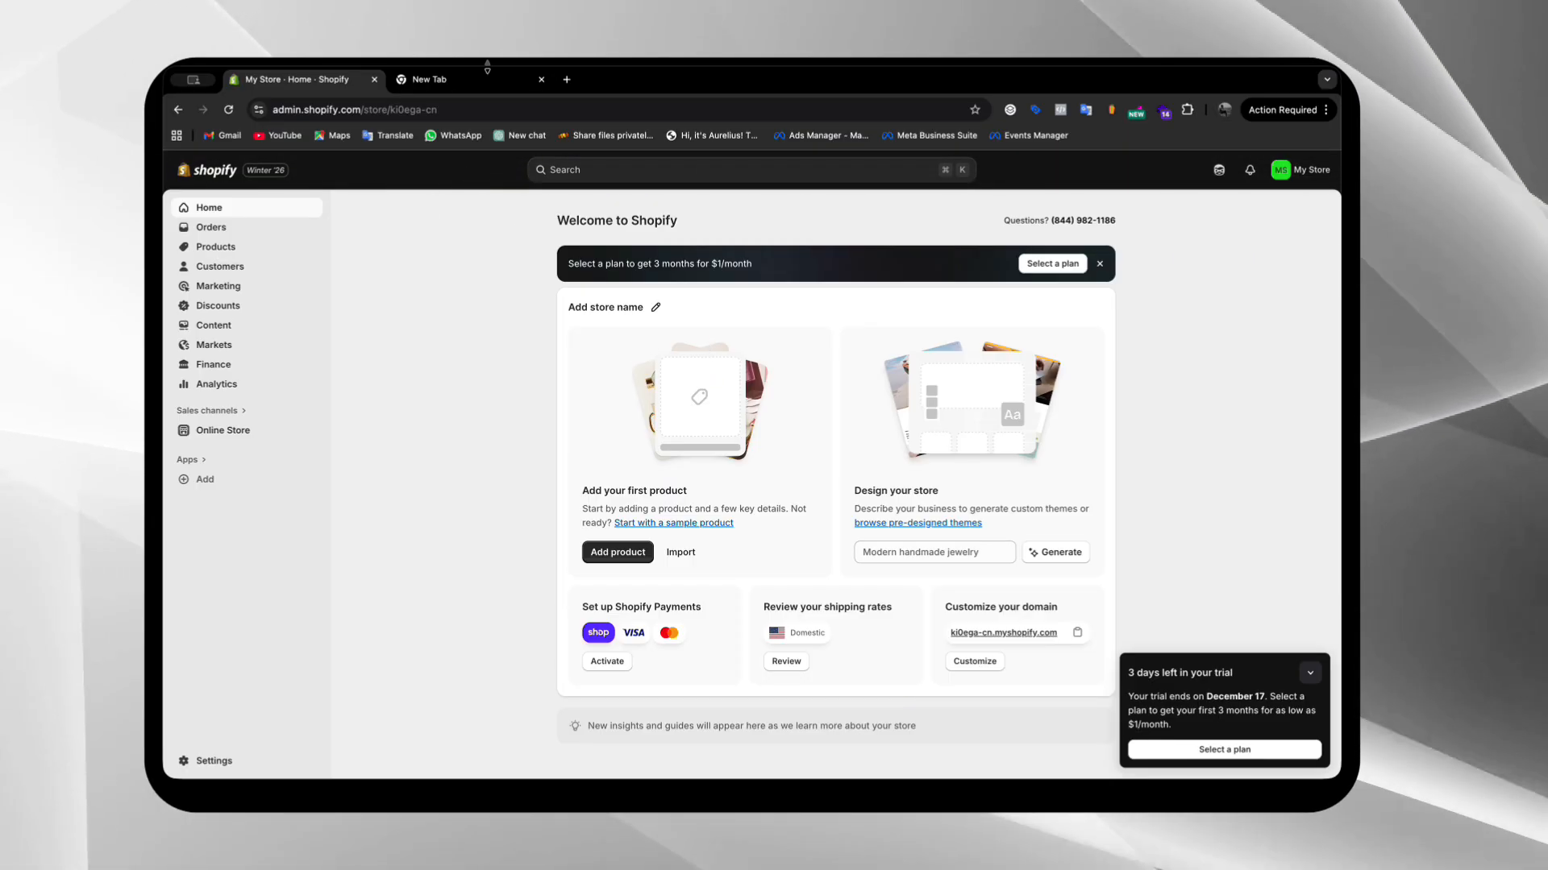
Switch to Gmail and confirm the account's email address from Shopify's "Verify your email address" message
key("ctrl+Tab")
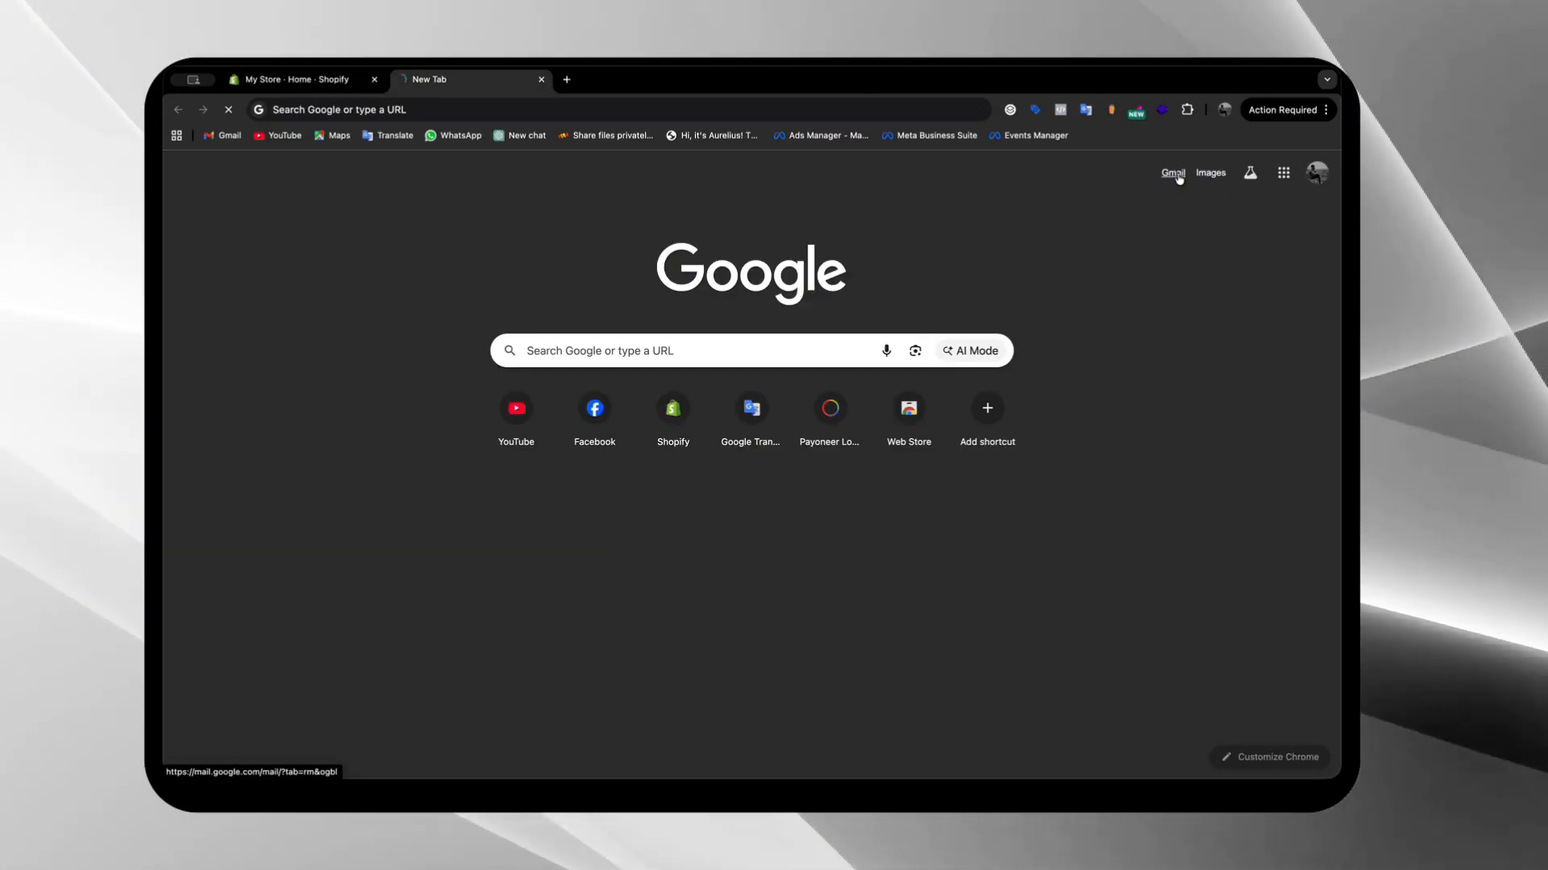
left_click(1174, 173)
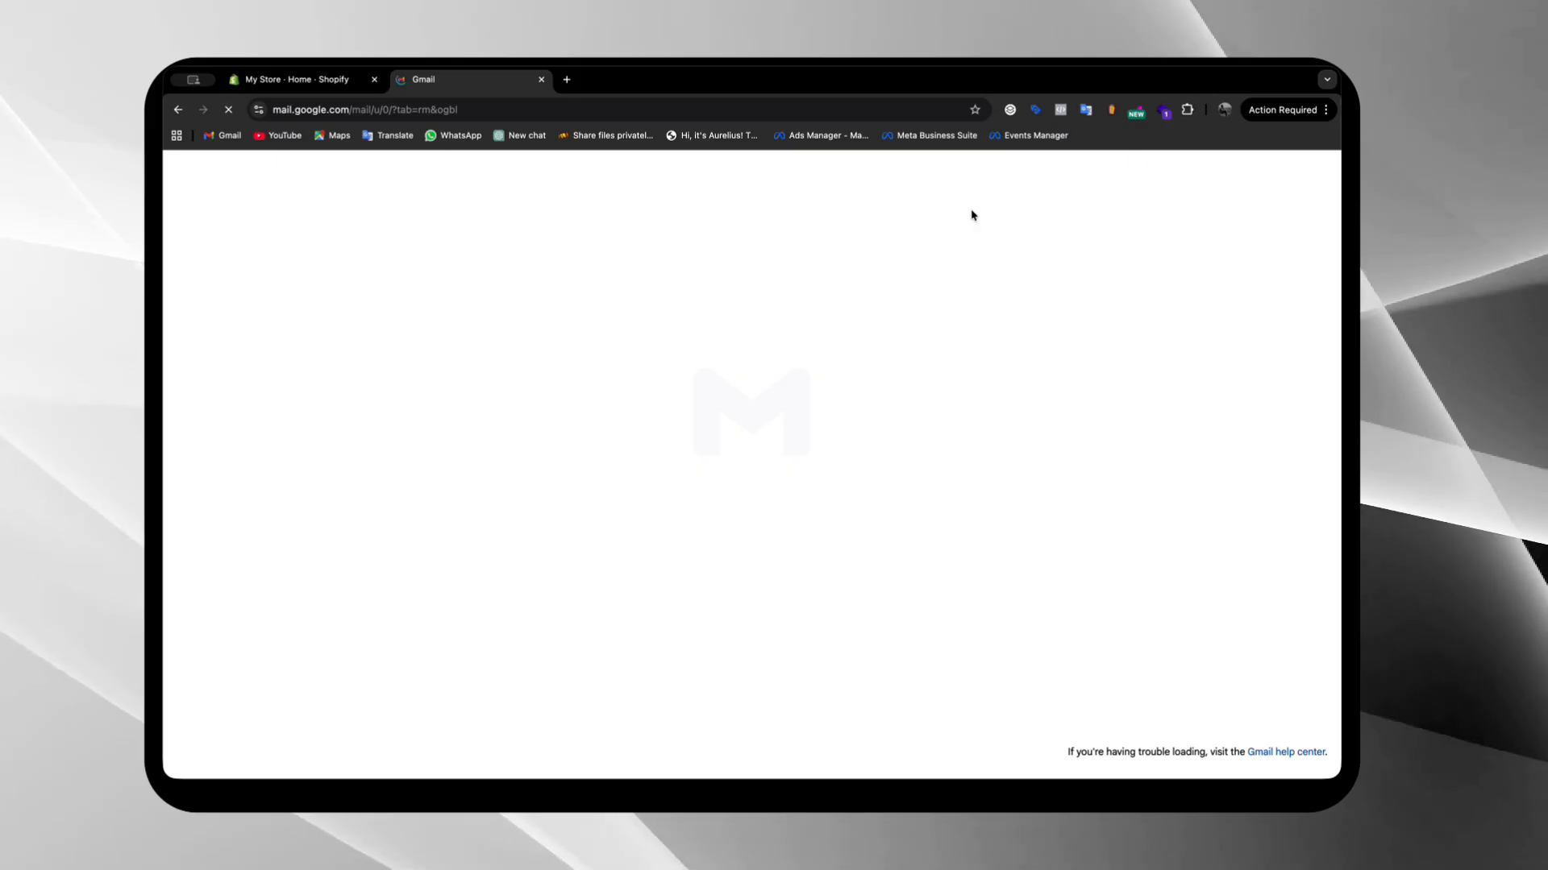
left_click(680, 243)
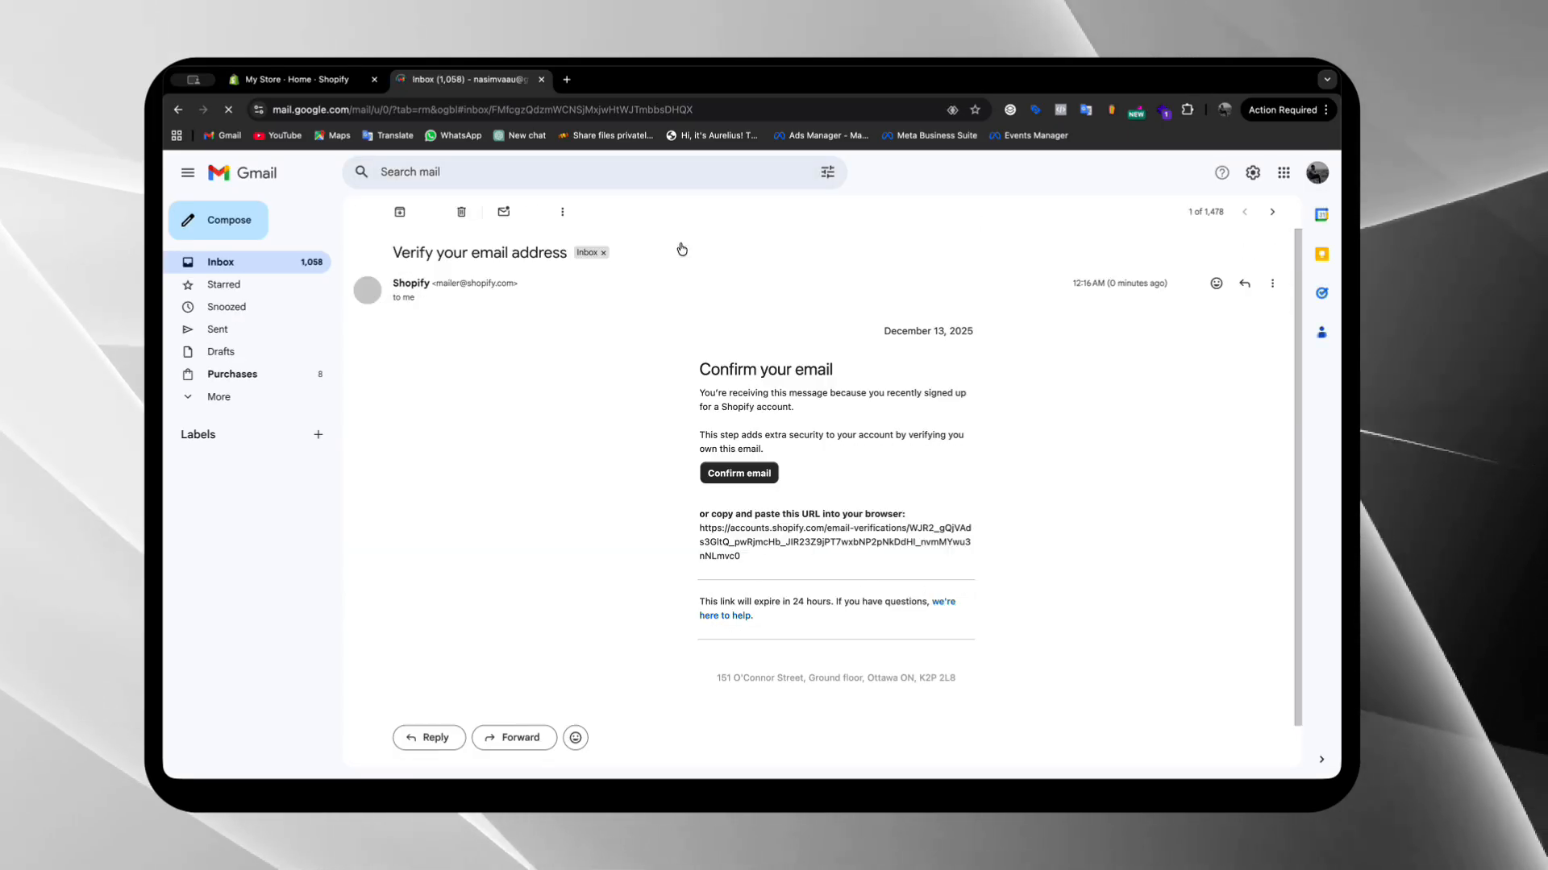
left_click(752, 474)
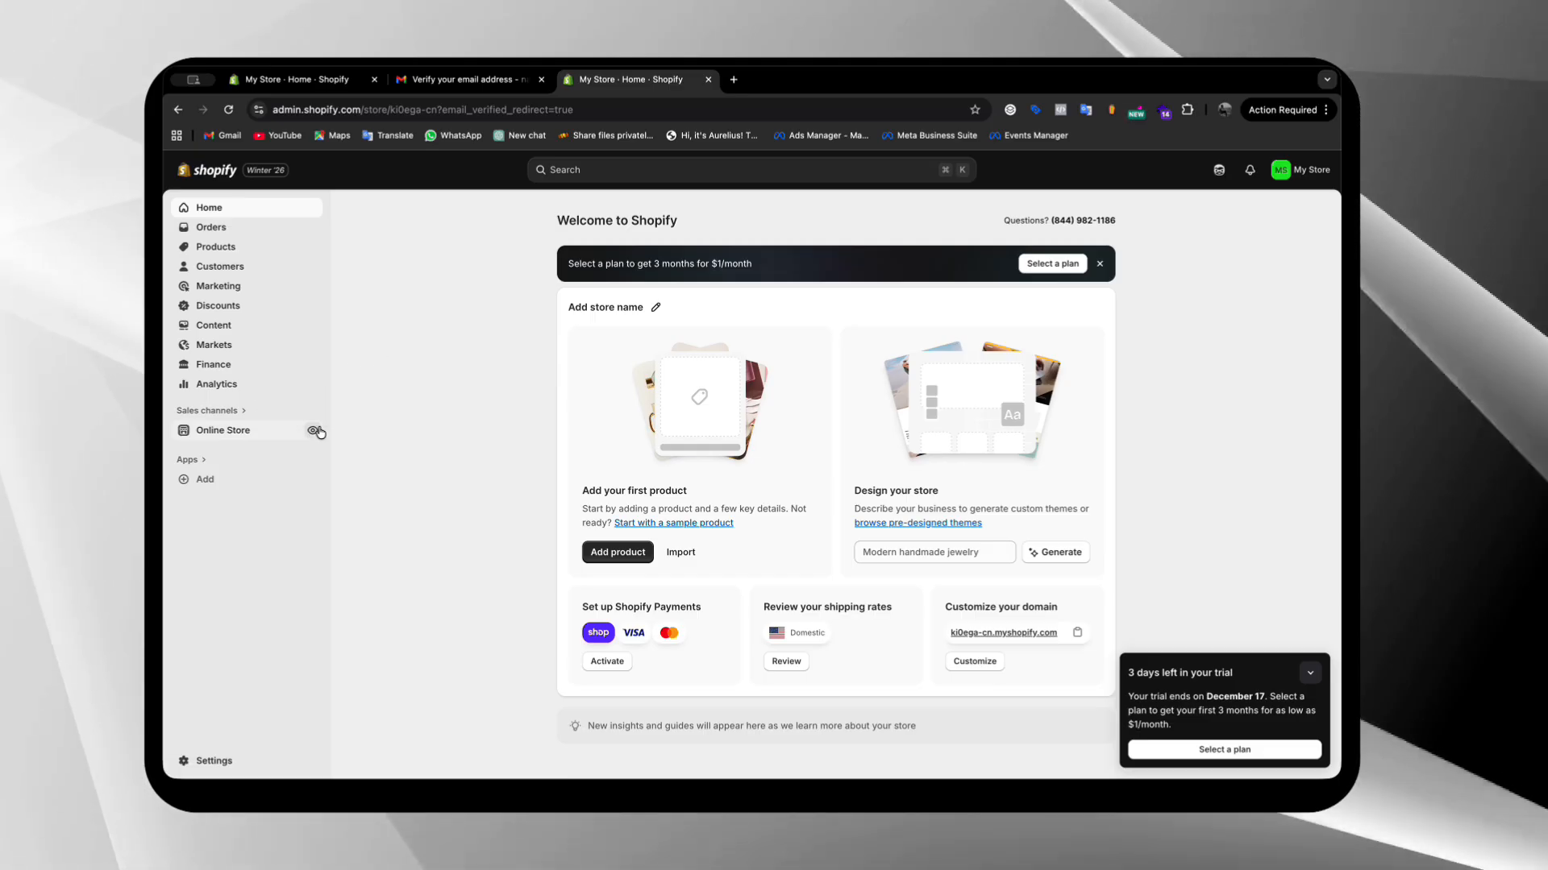
Preview the online storefront's home page and product grid, and return to the store admin
left_click(315, 431)
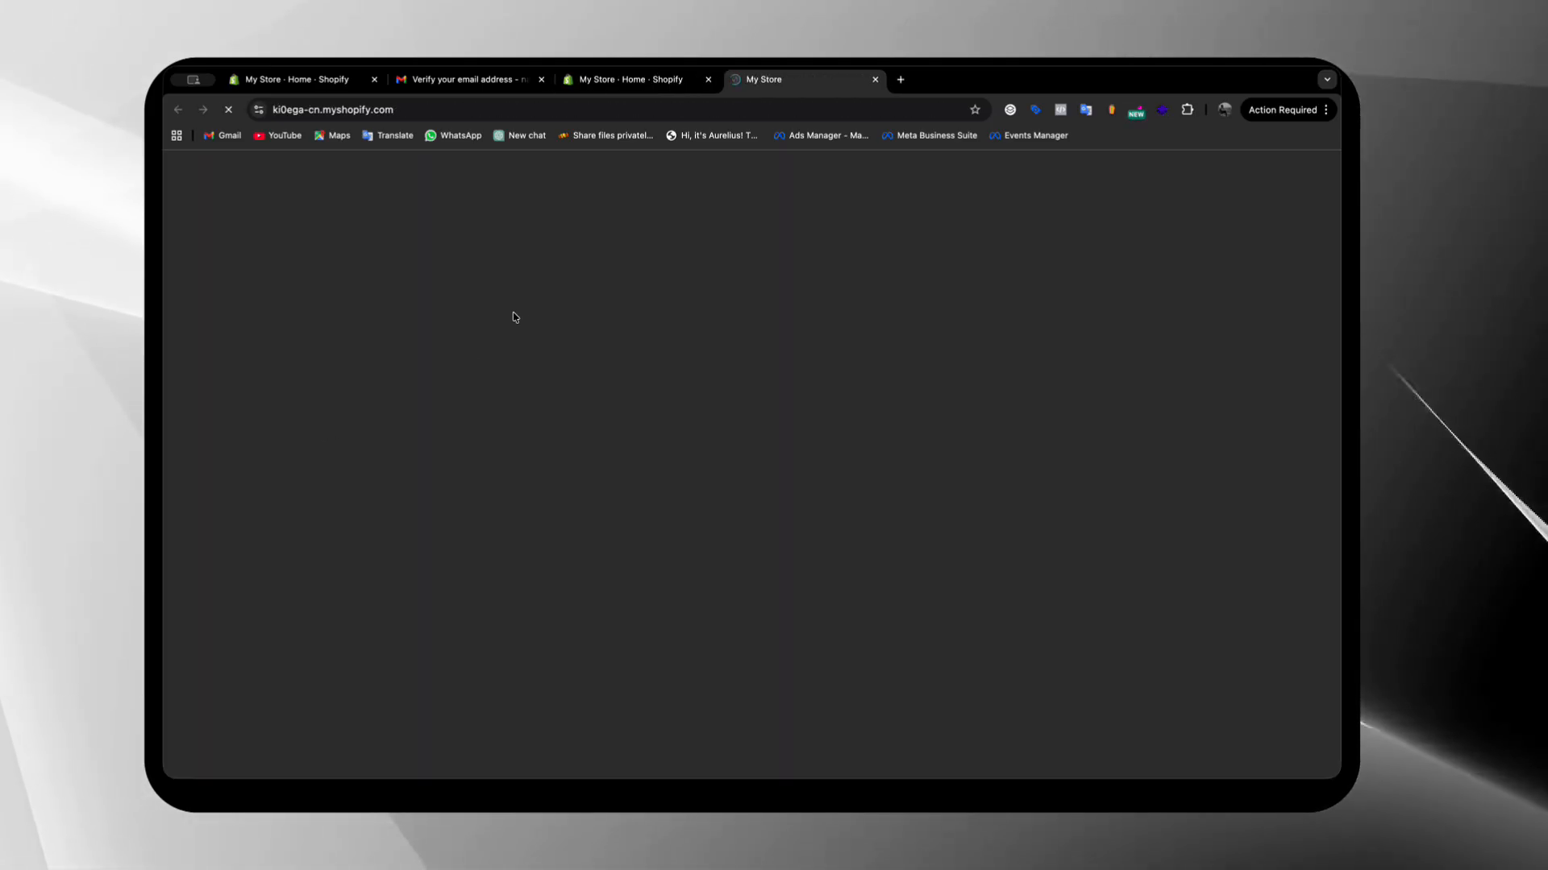
scroll(697, 413, "down", 8)
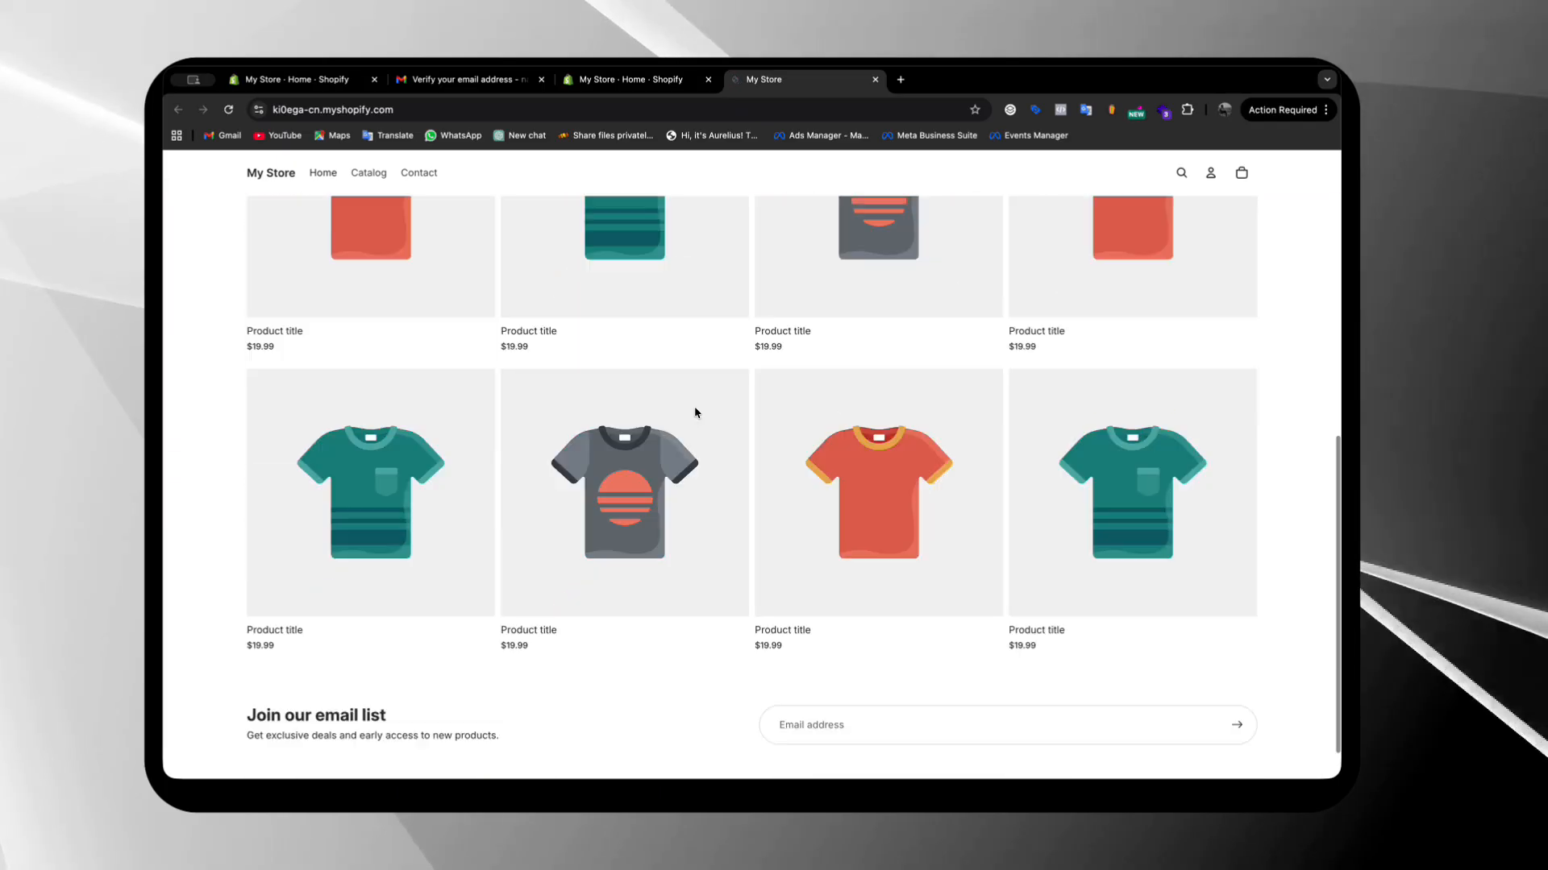
scroll(698, 413, "up", 8)
scroll(697, 413, "down", 5)
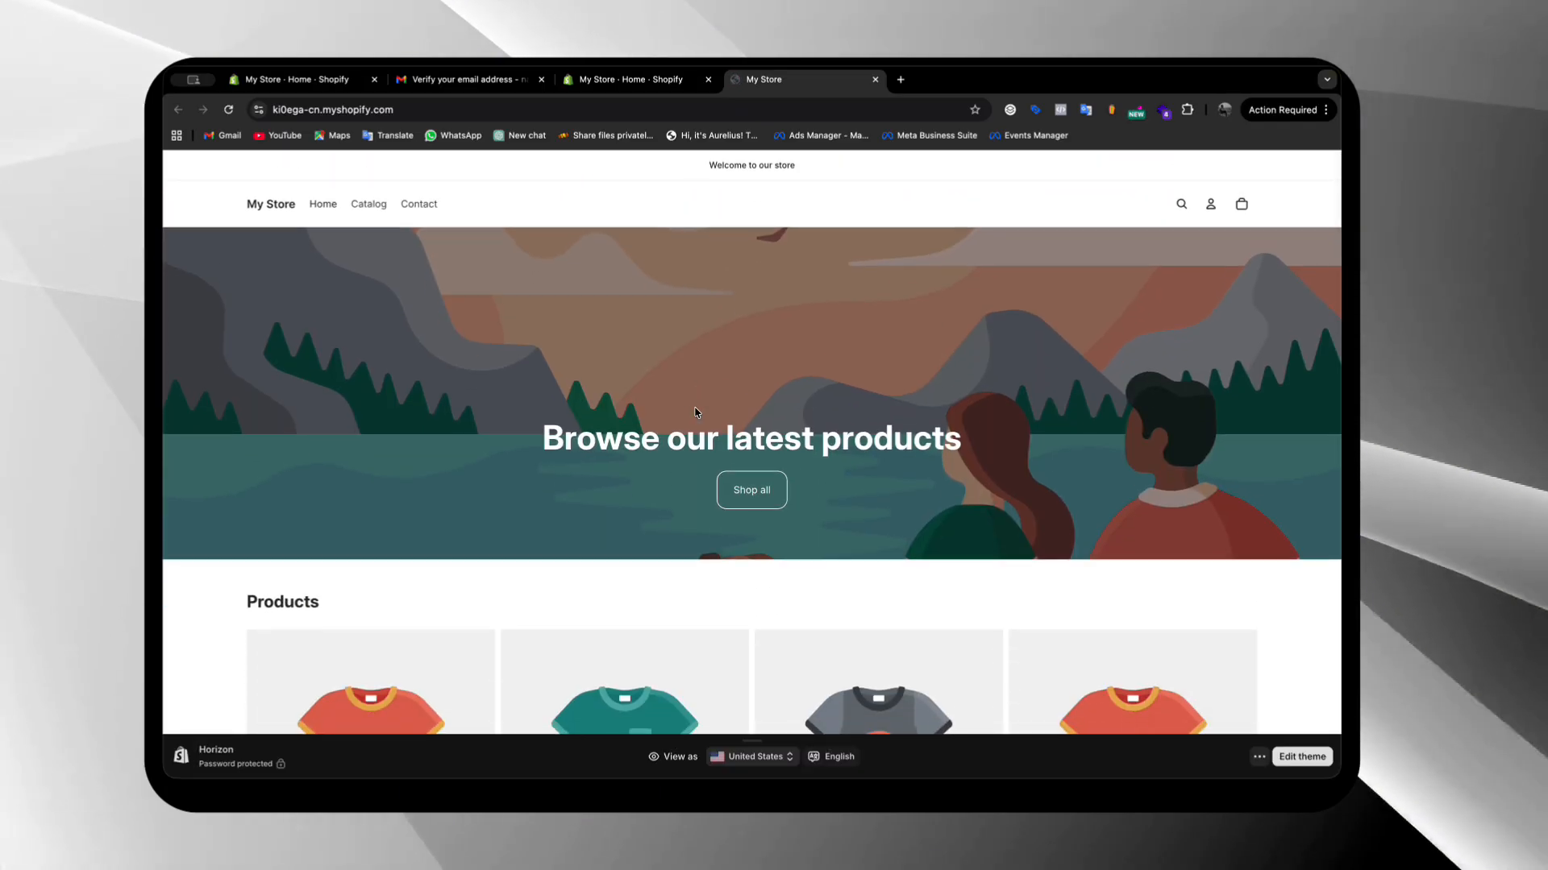
left_click(639, 78)
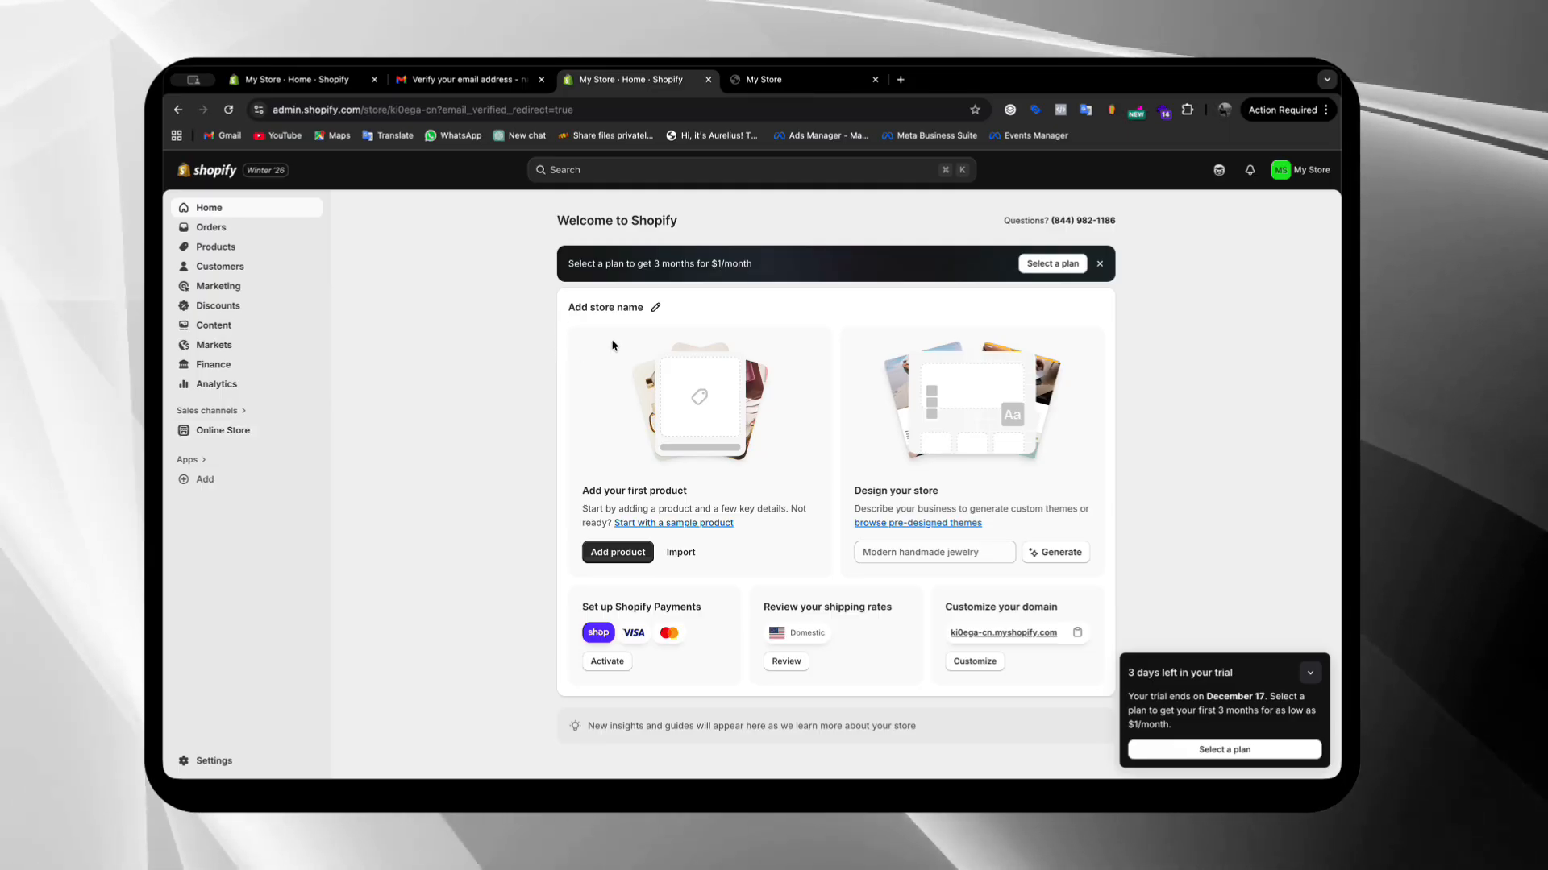
Rename the store as "My Test Store" in its profile, save it, and close the assistant conversation
left_click(653, 314)
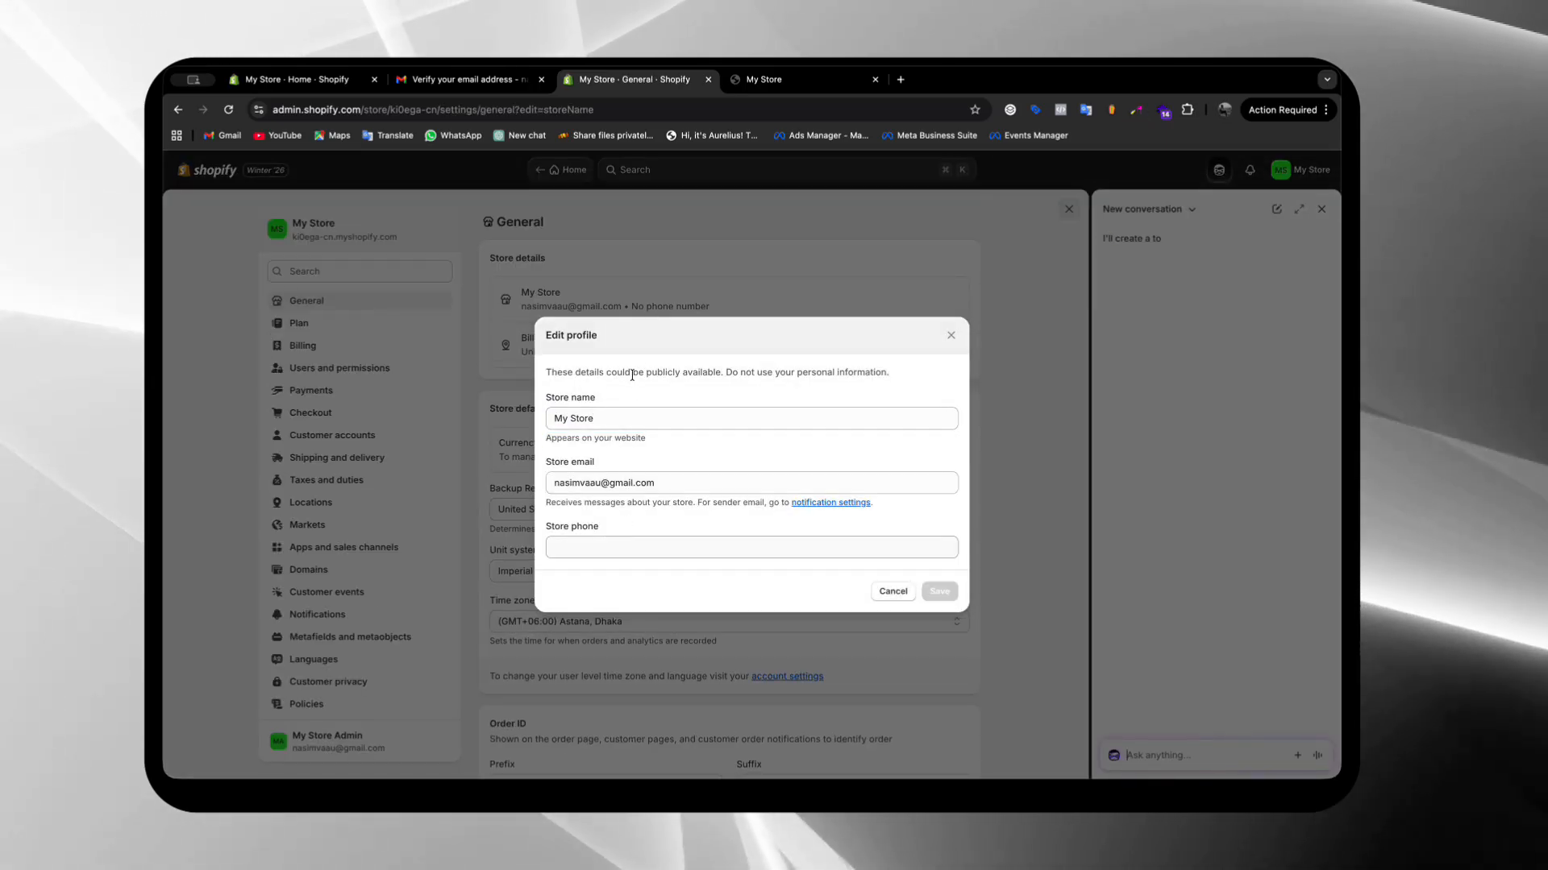
triple_click(636, 416)
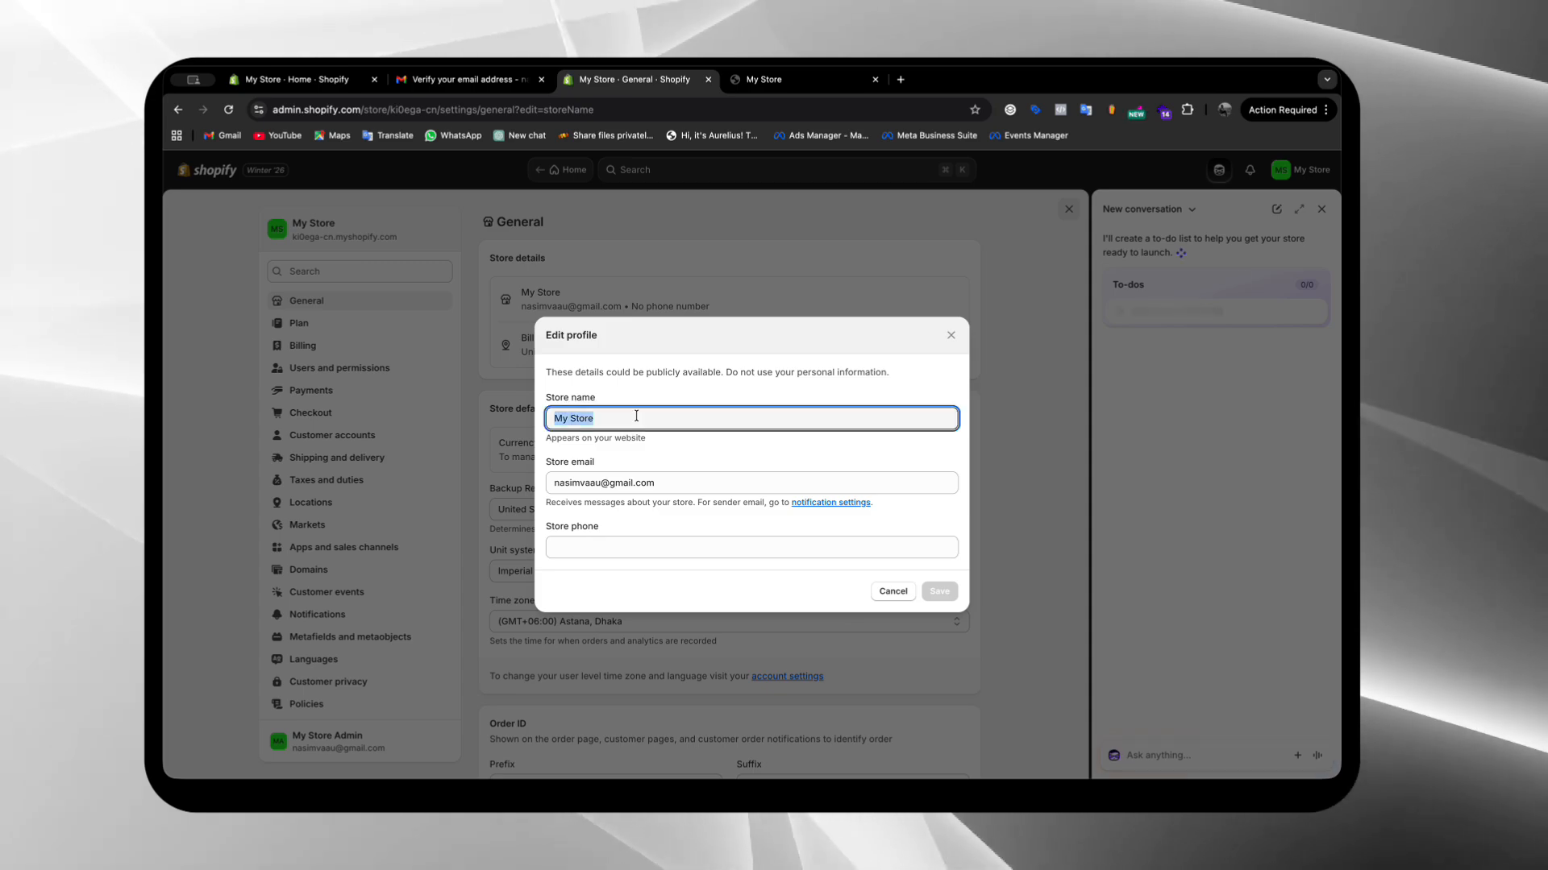
type("My Te")
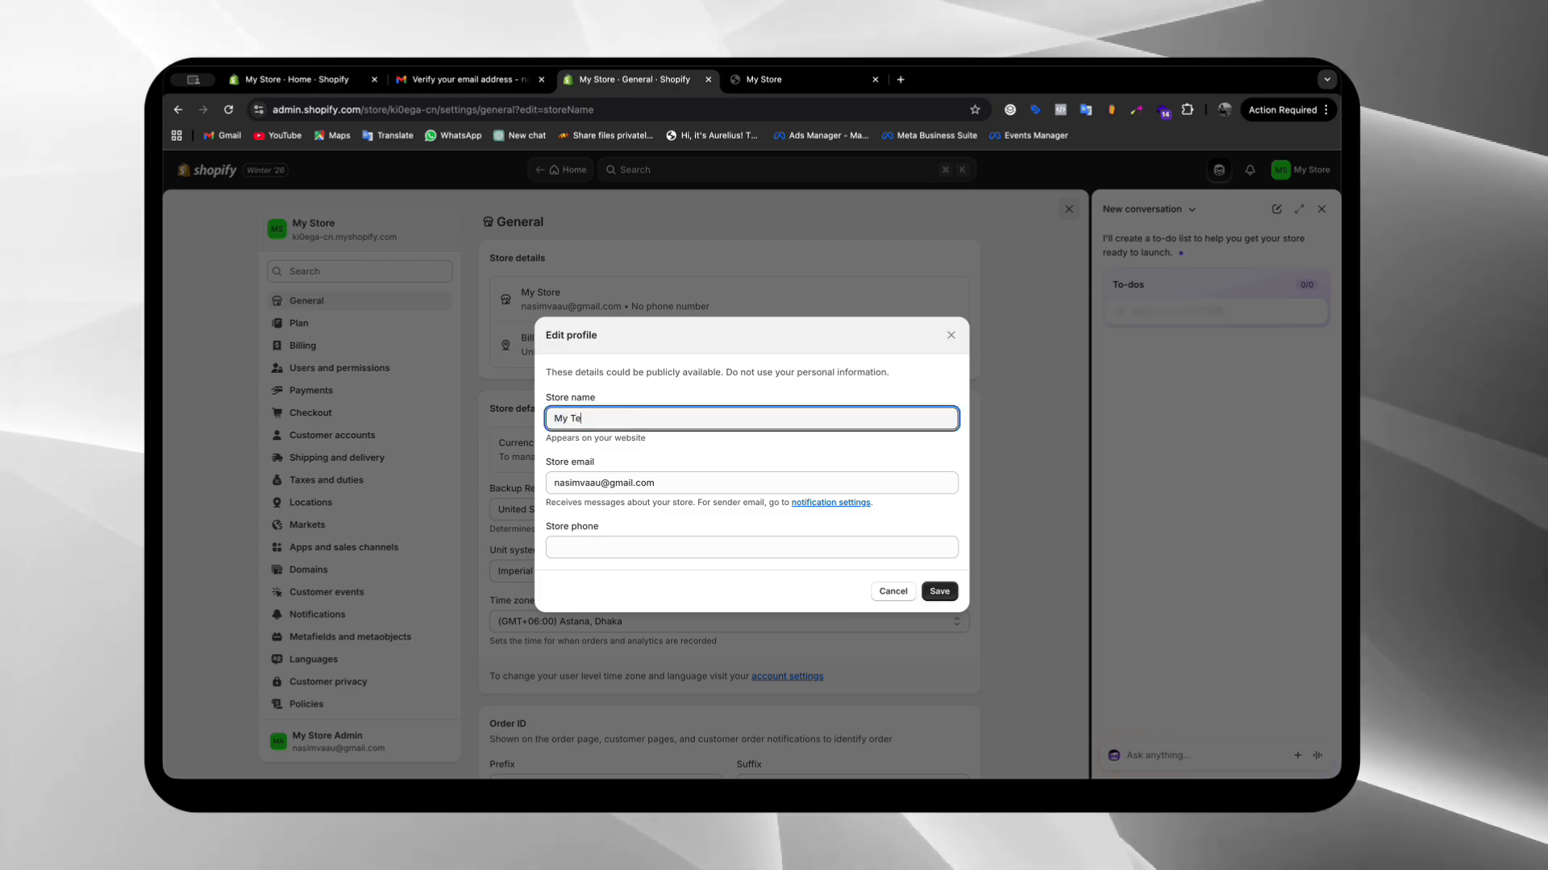
type("st Store")
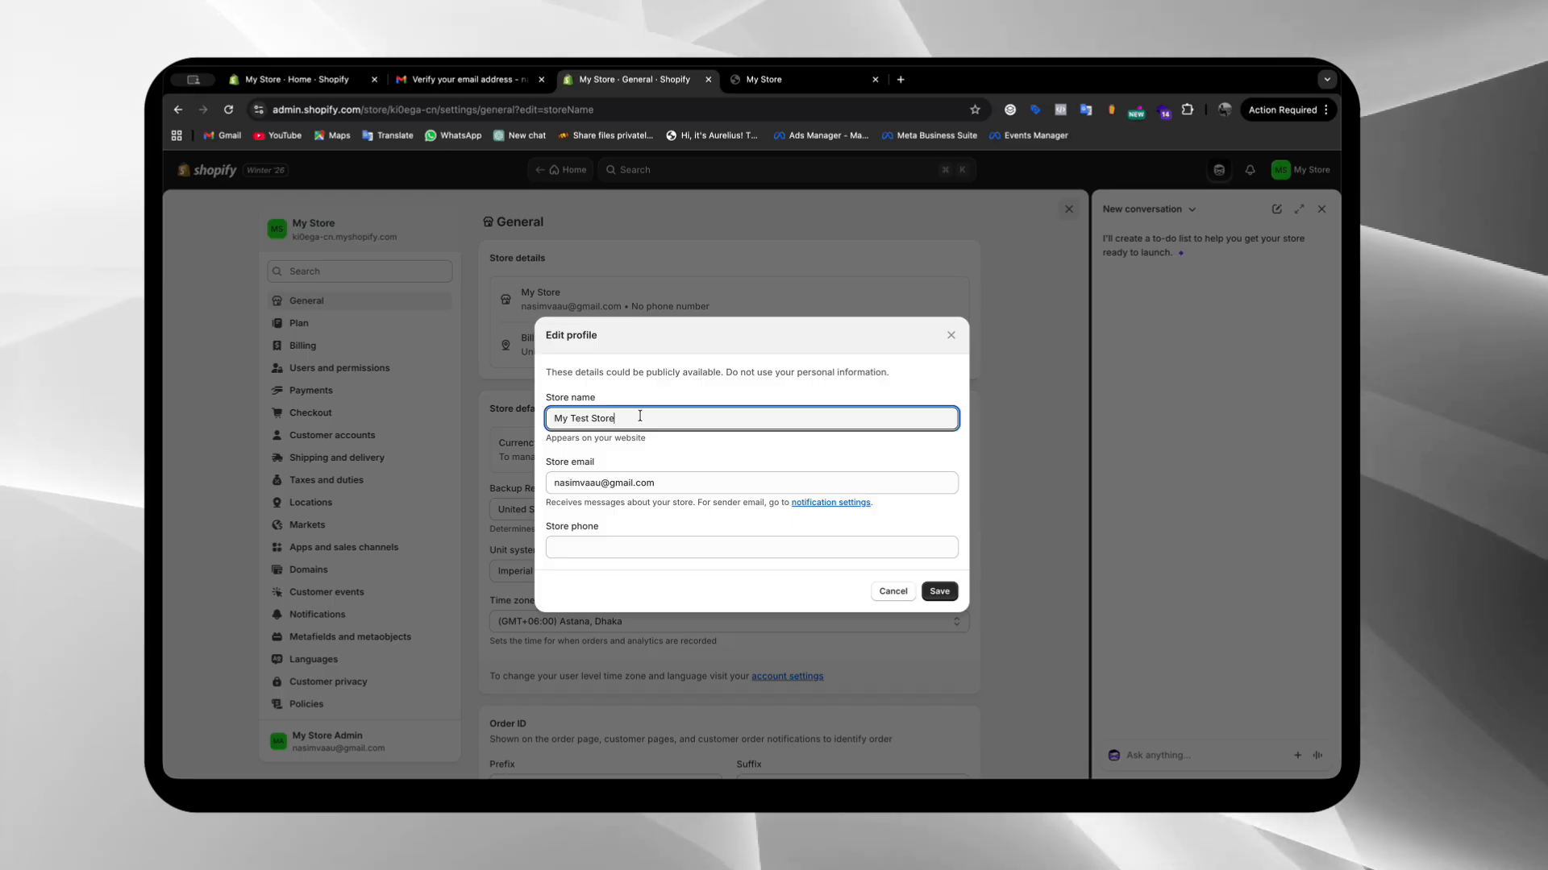
left_click(933, 594)
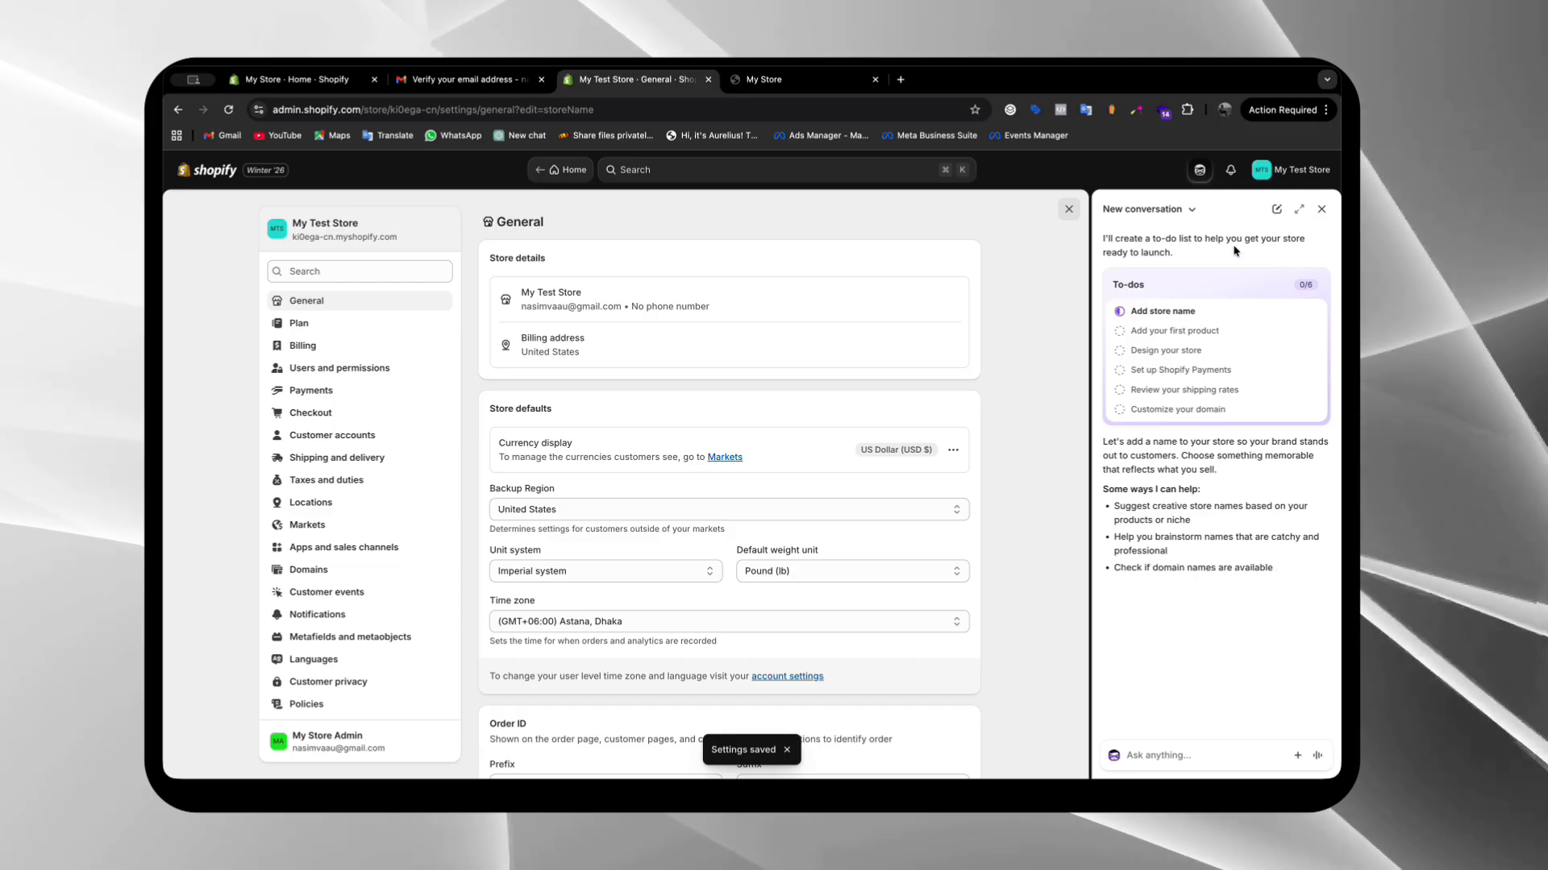
left_click(1321, 210)
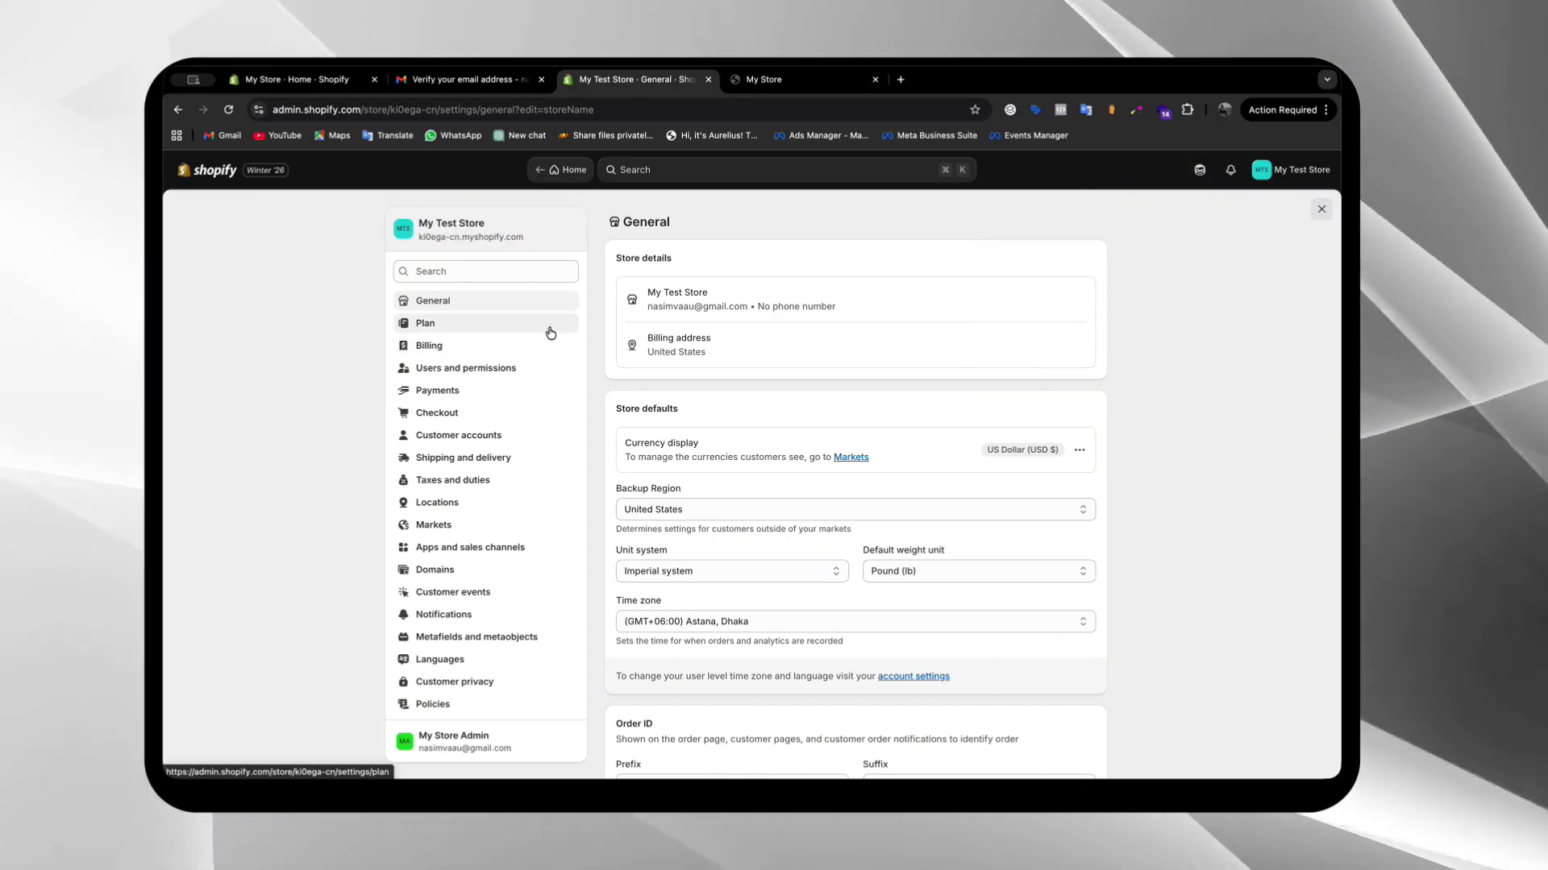
scroll(551, 333, "down", 1)
scroll(550, 333, "up", 1)
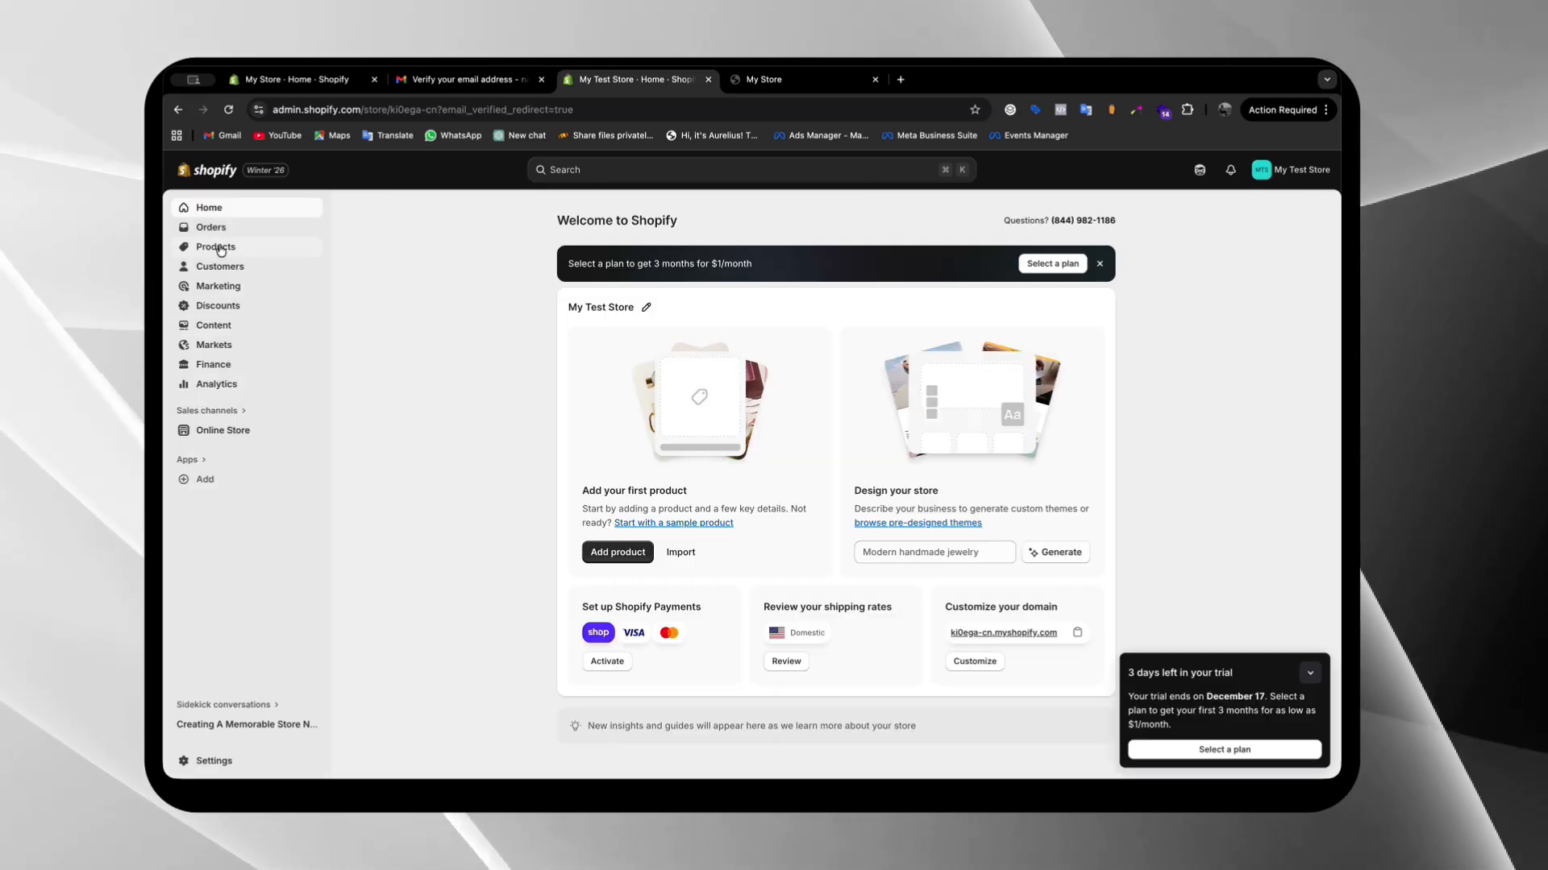
Go to the online store's themes, look through the popular free themes, and visit the Shopify Theme Store
left_click(235, 427)
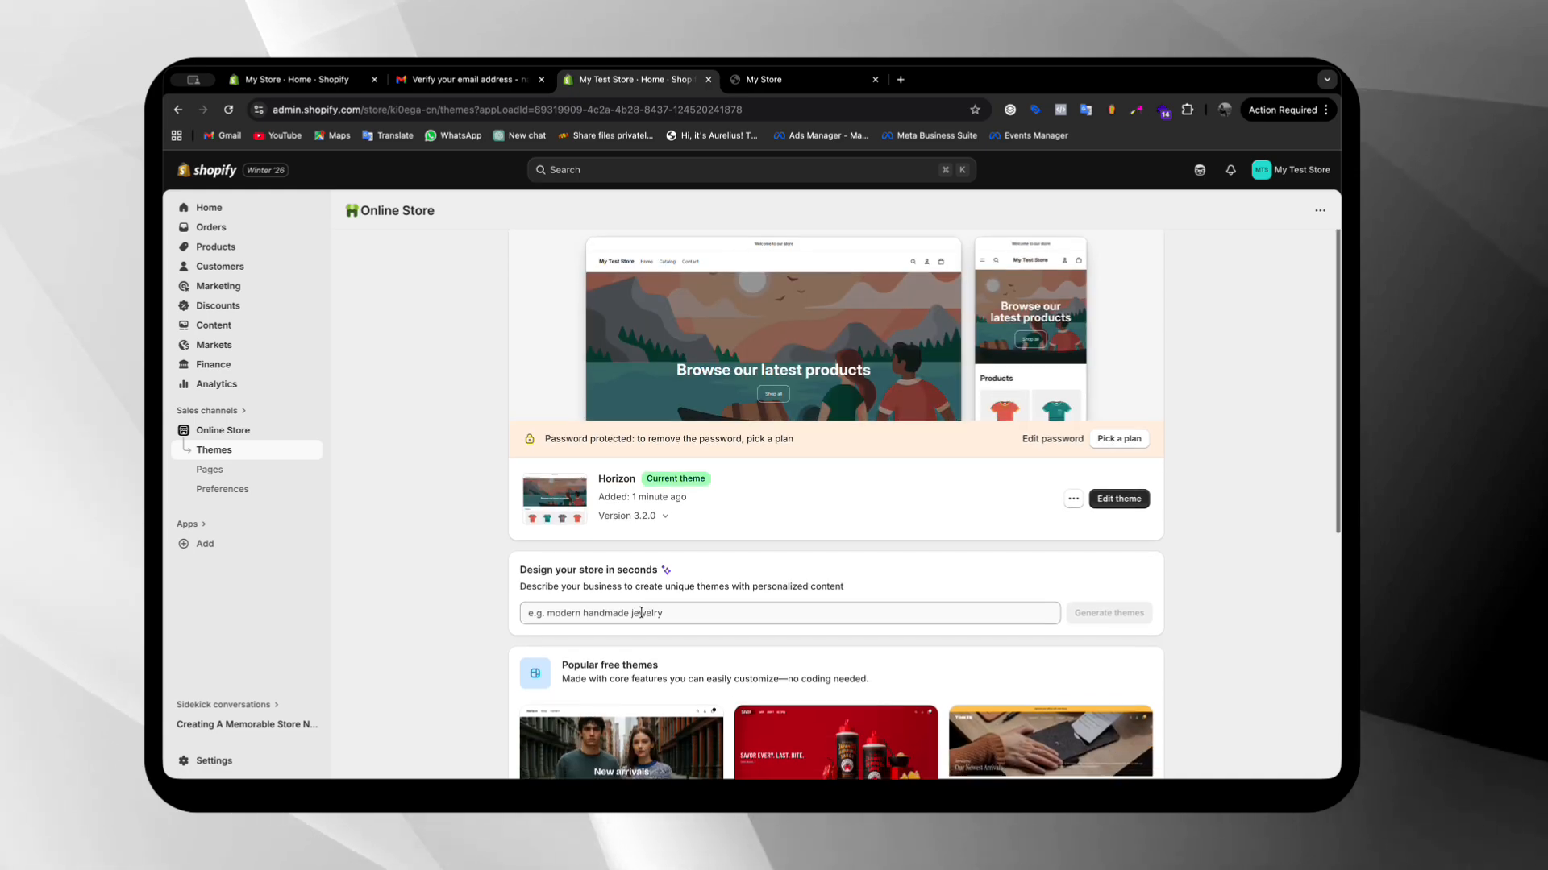
scroll(643, 617, "down", 3)
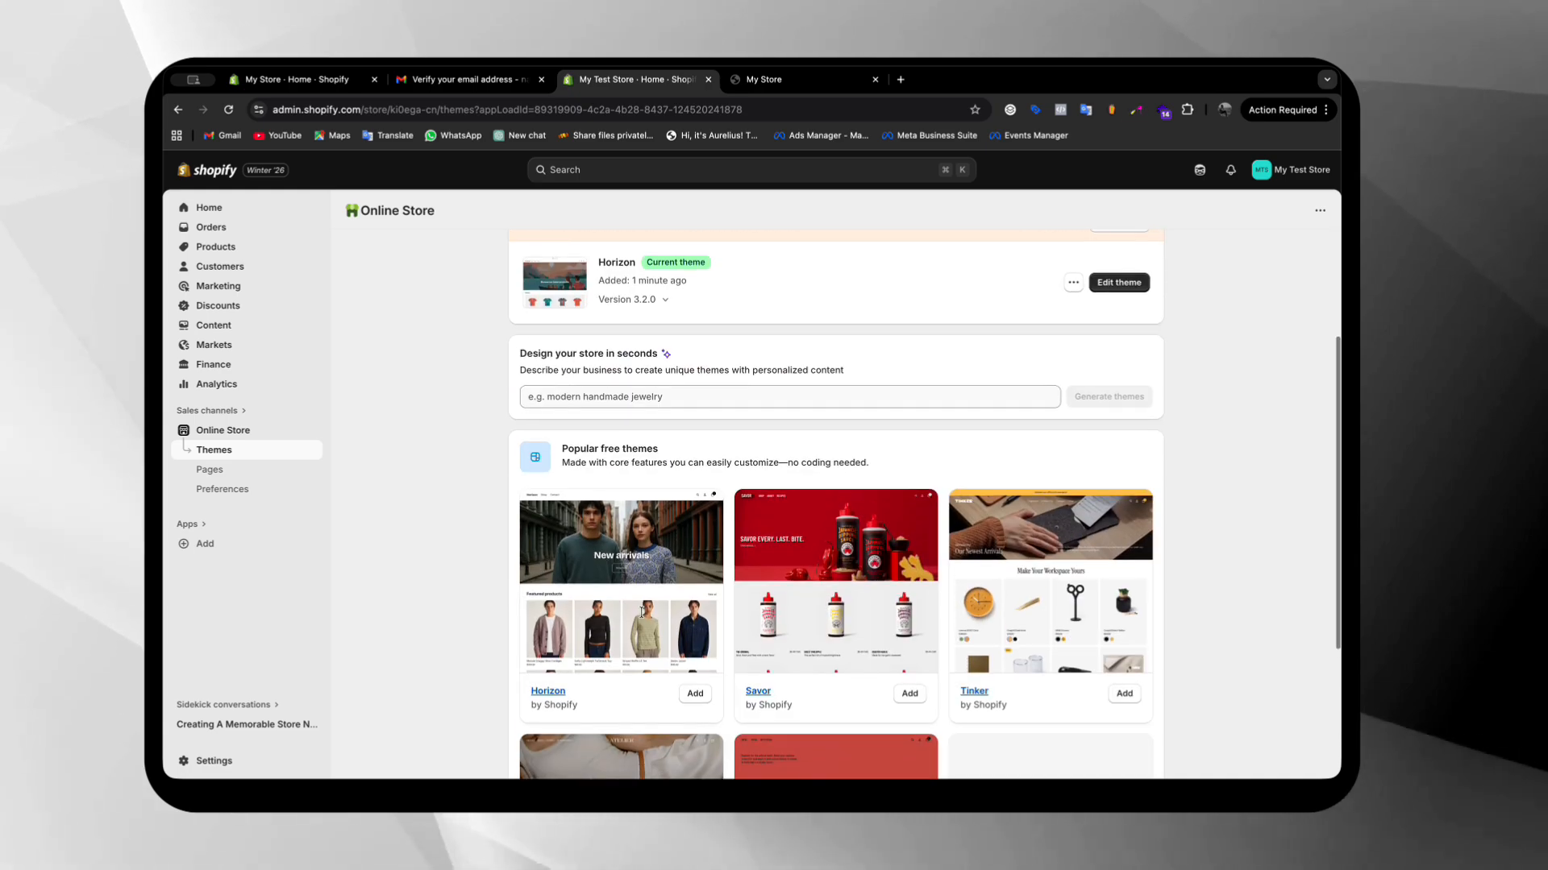
scroll(643, 613, "down", 3)
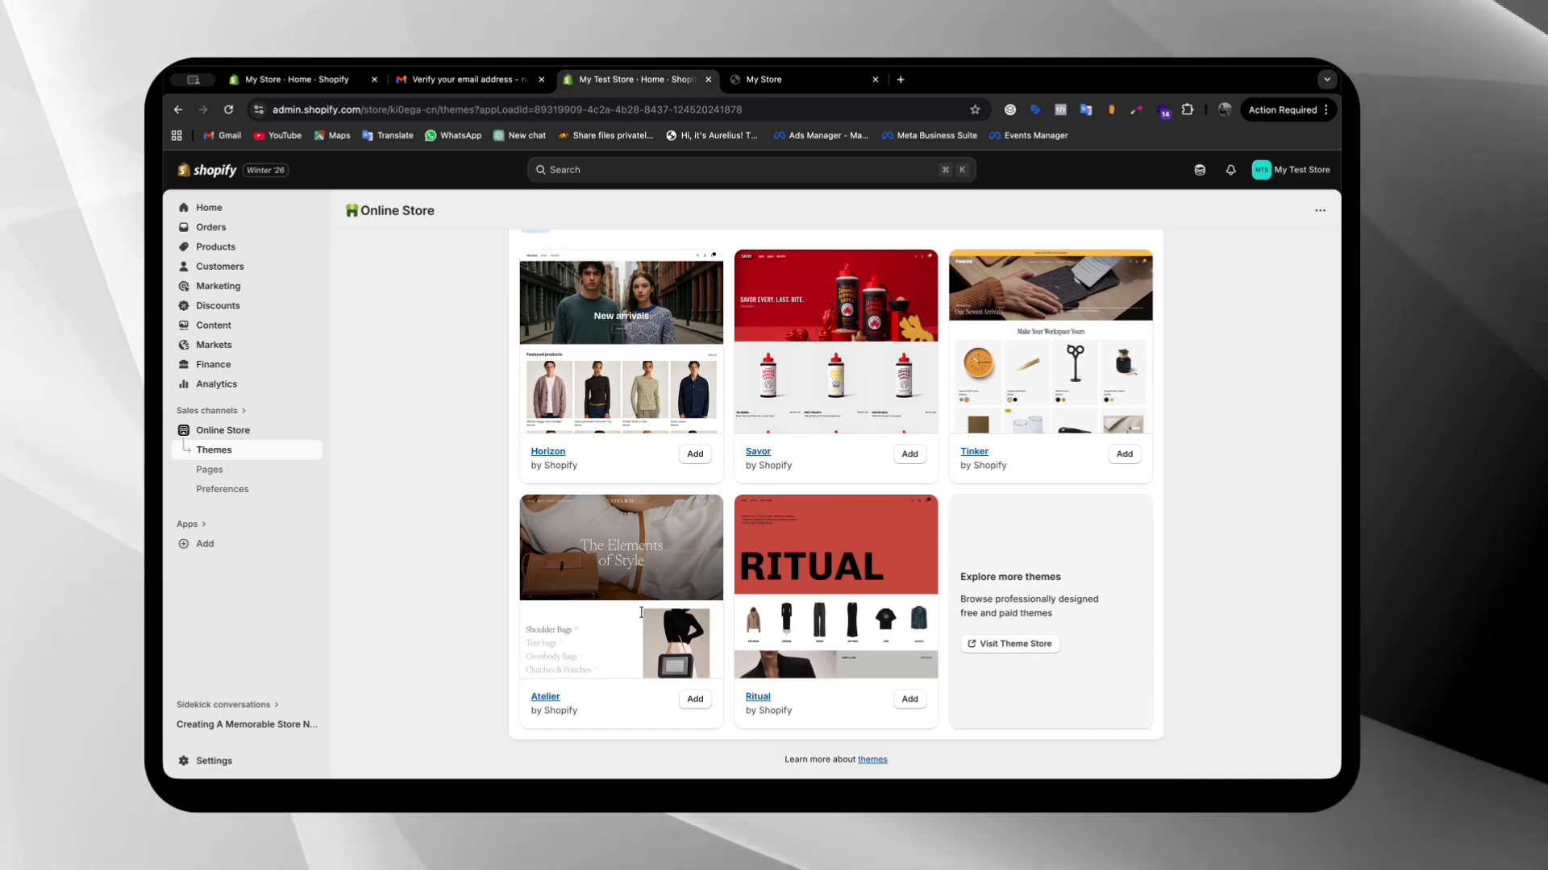
left_click(990, 644)
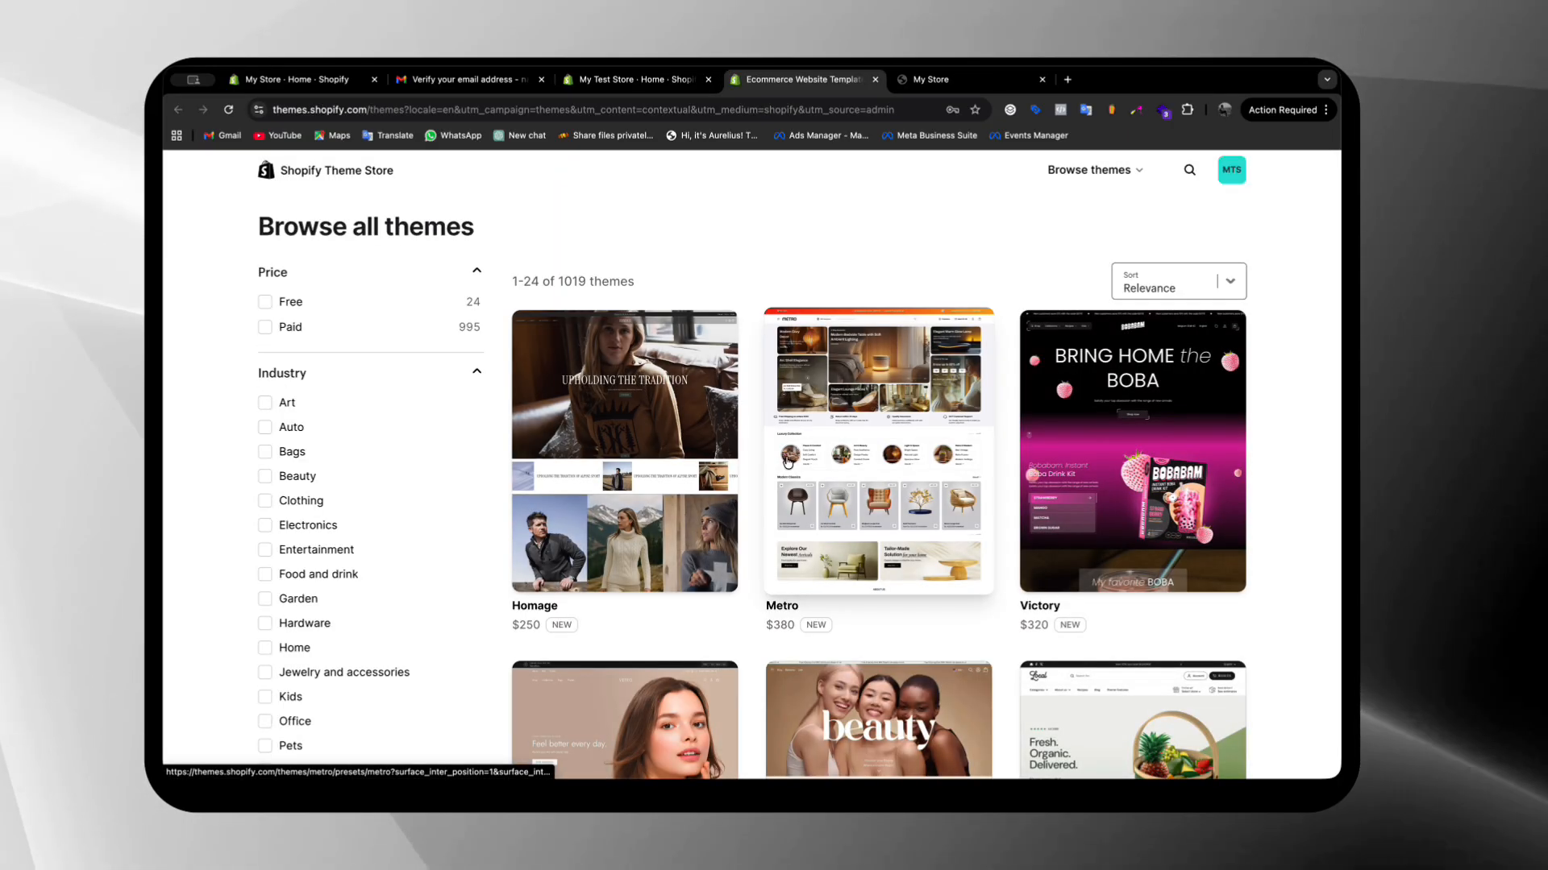
Filter the Theme Store to free themes and browse through the results
left_click(287, 302)
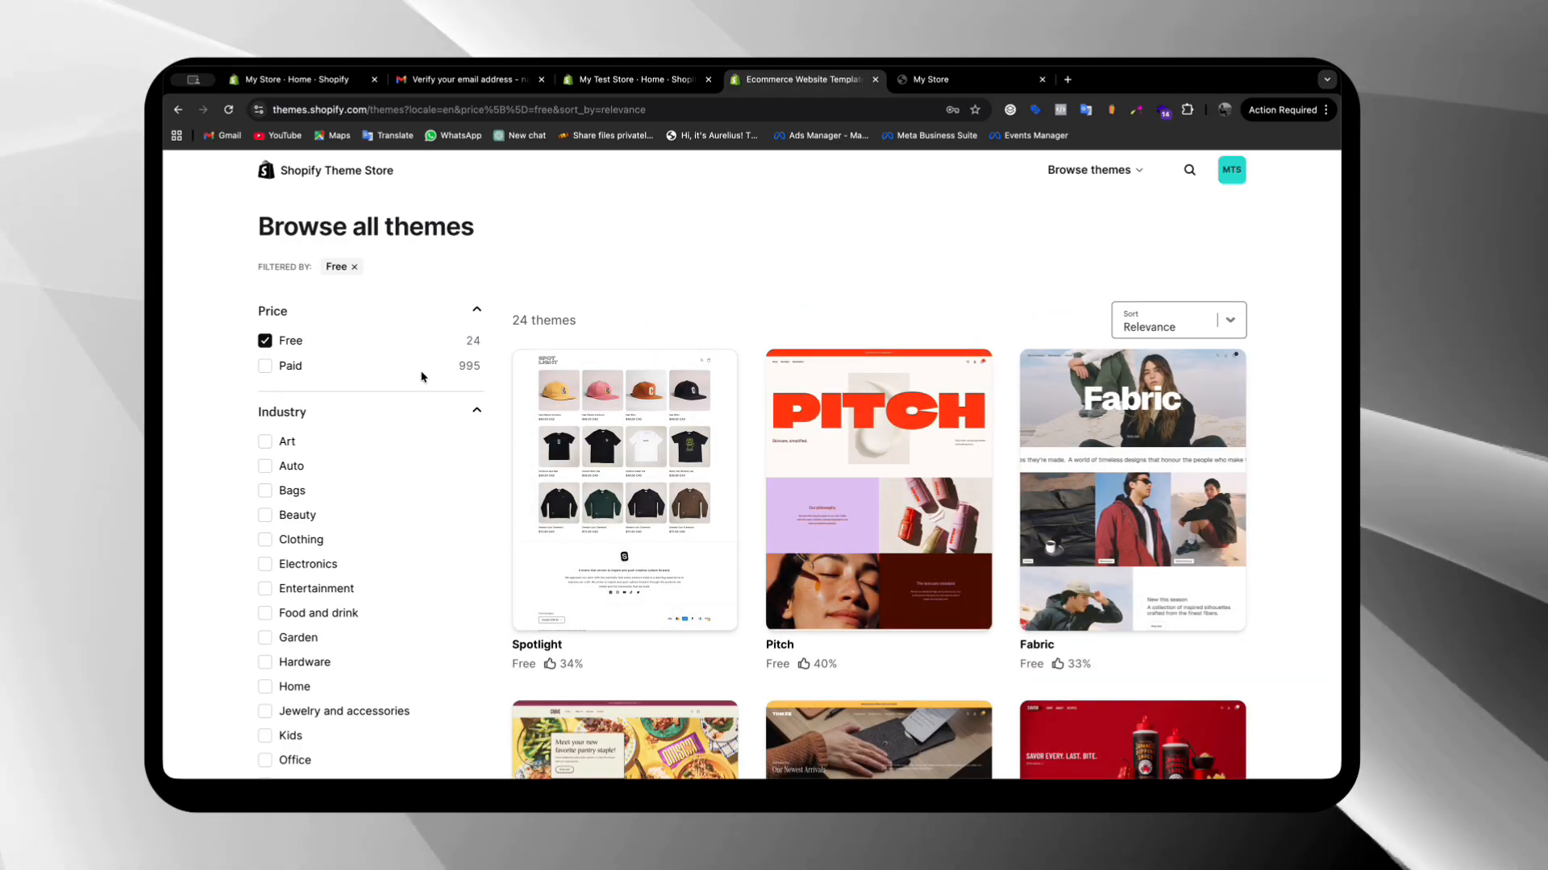
scroll(595, 337, "down", 5)
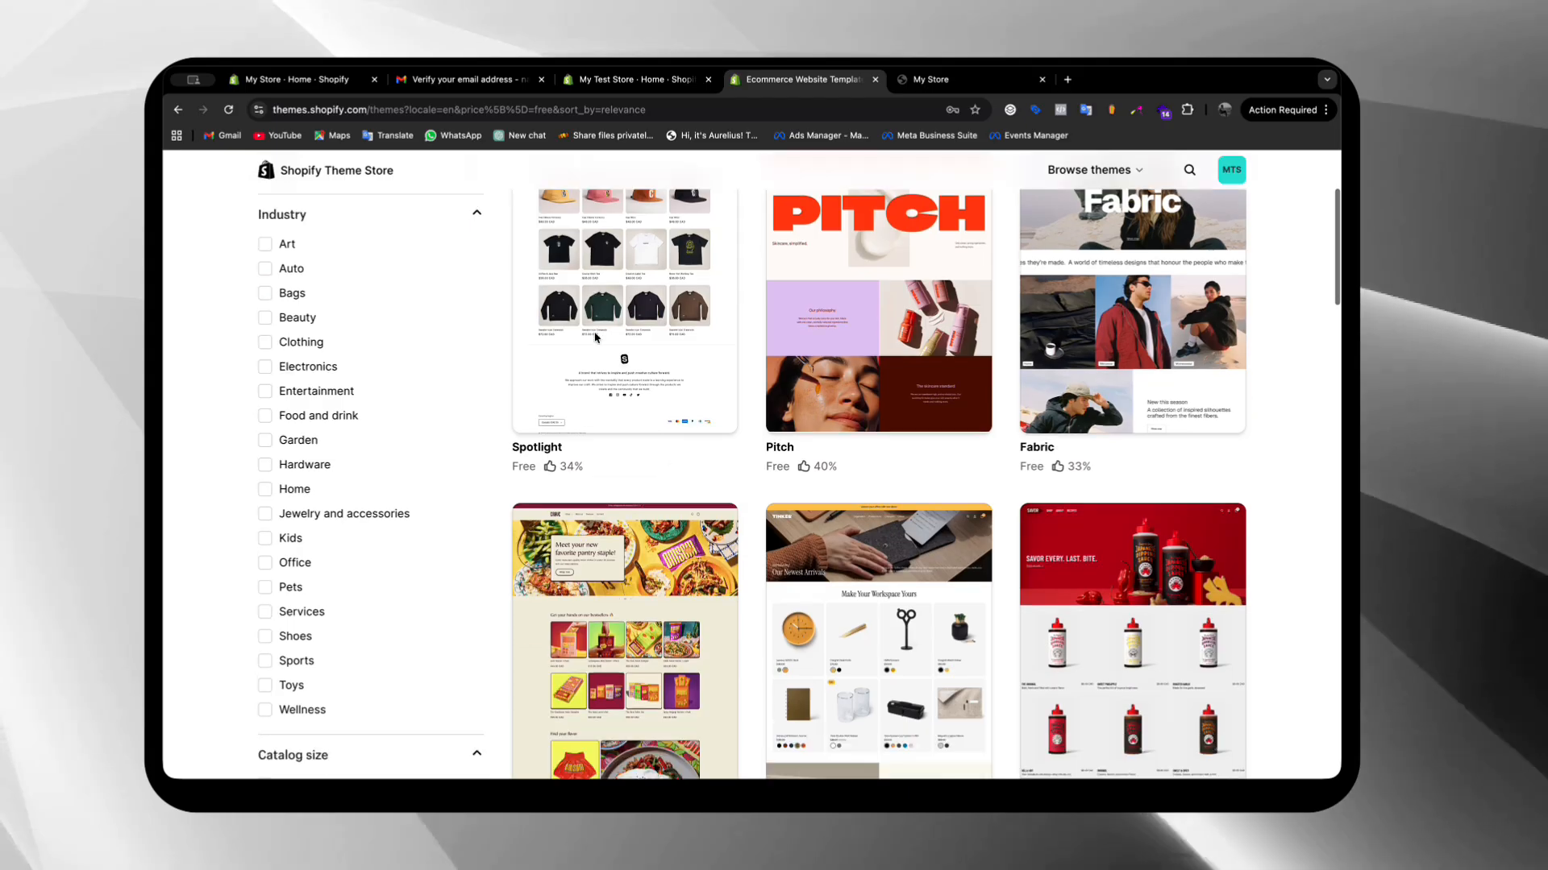
scroll(595, 337, "down", 6)
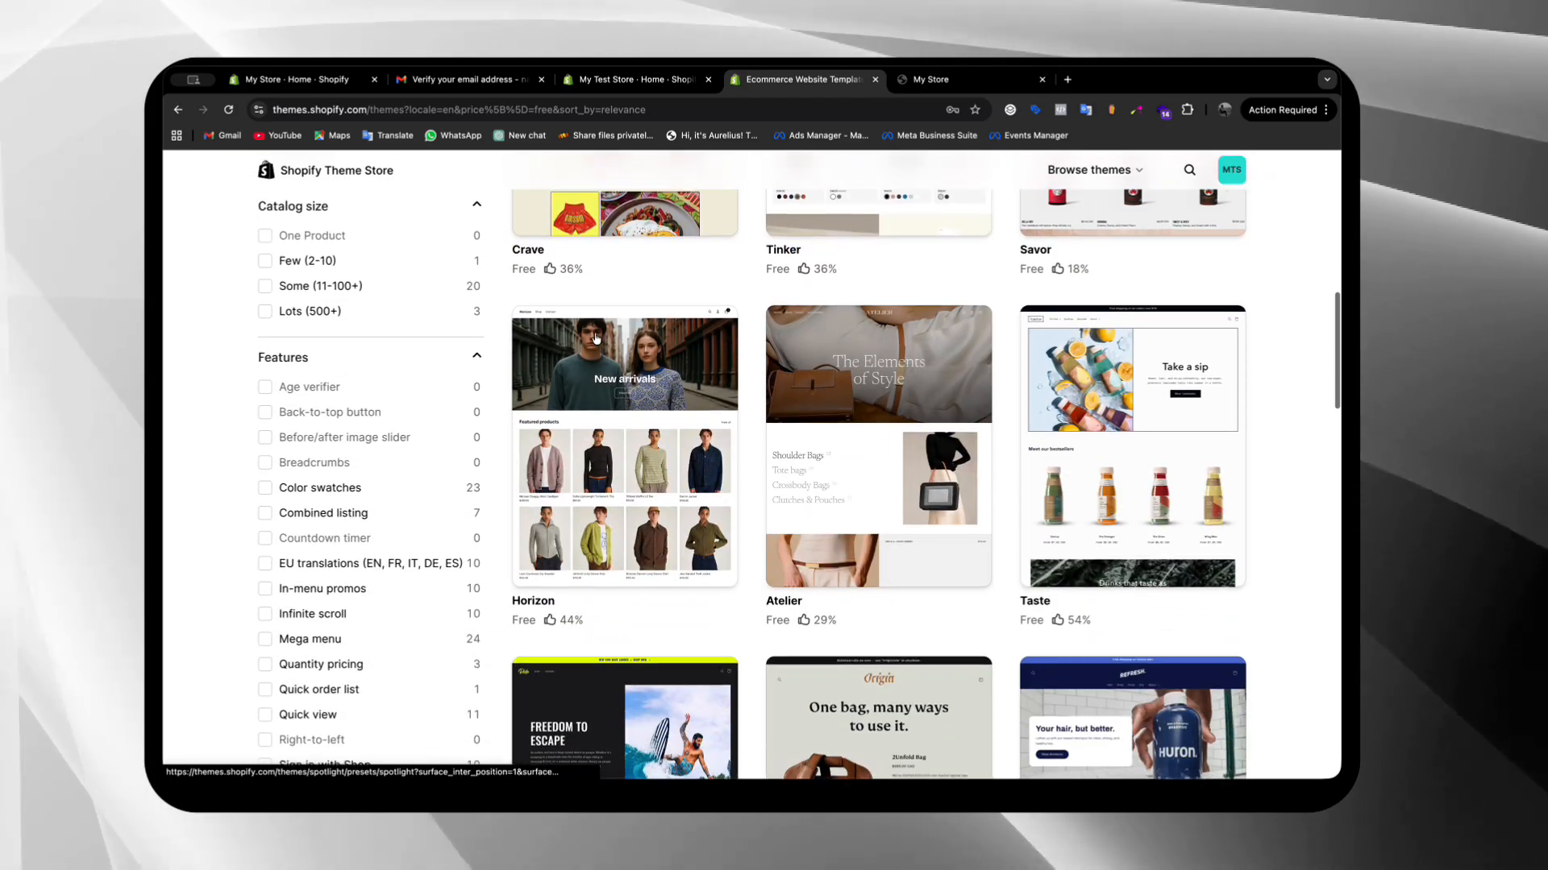
scroll(595, 338, "down", 4)
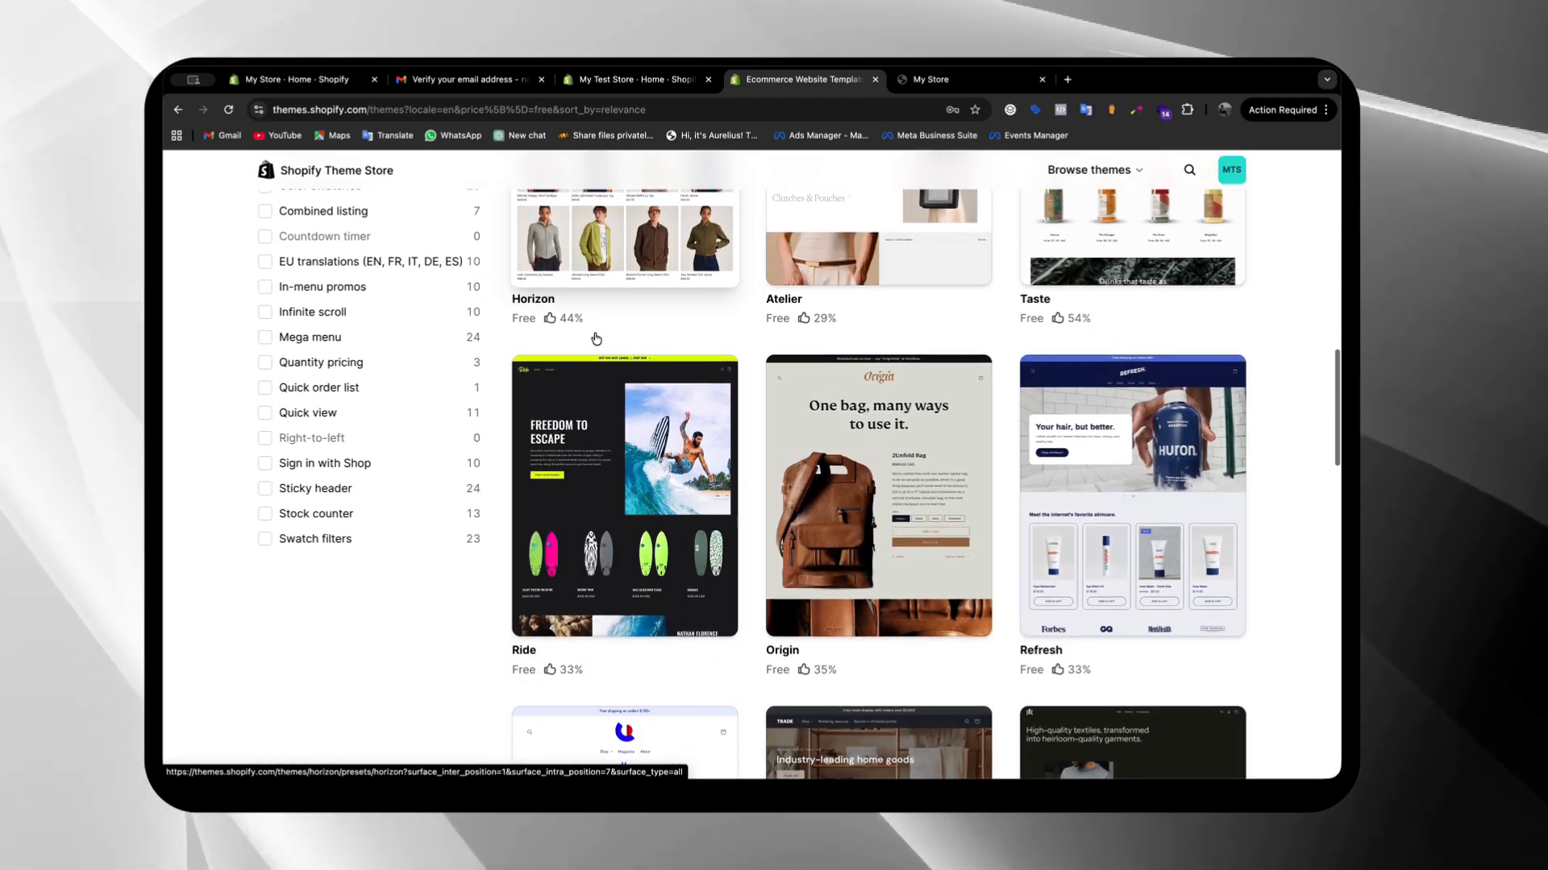
scroll(595, 337, "up", 20)
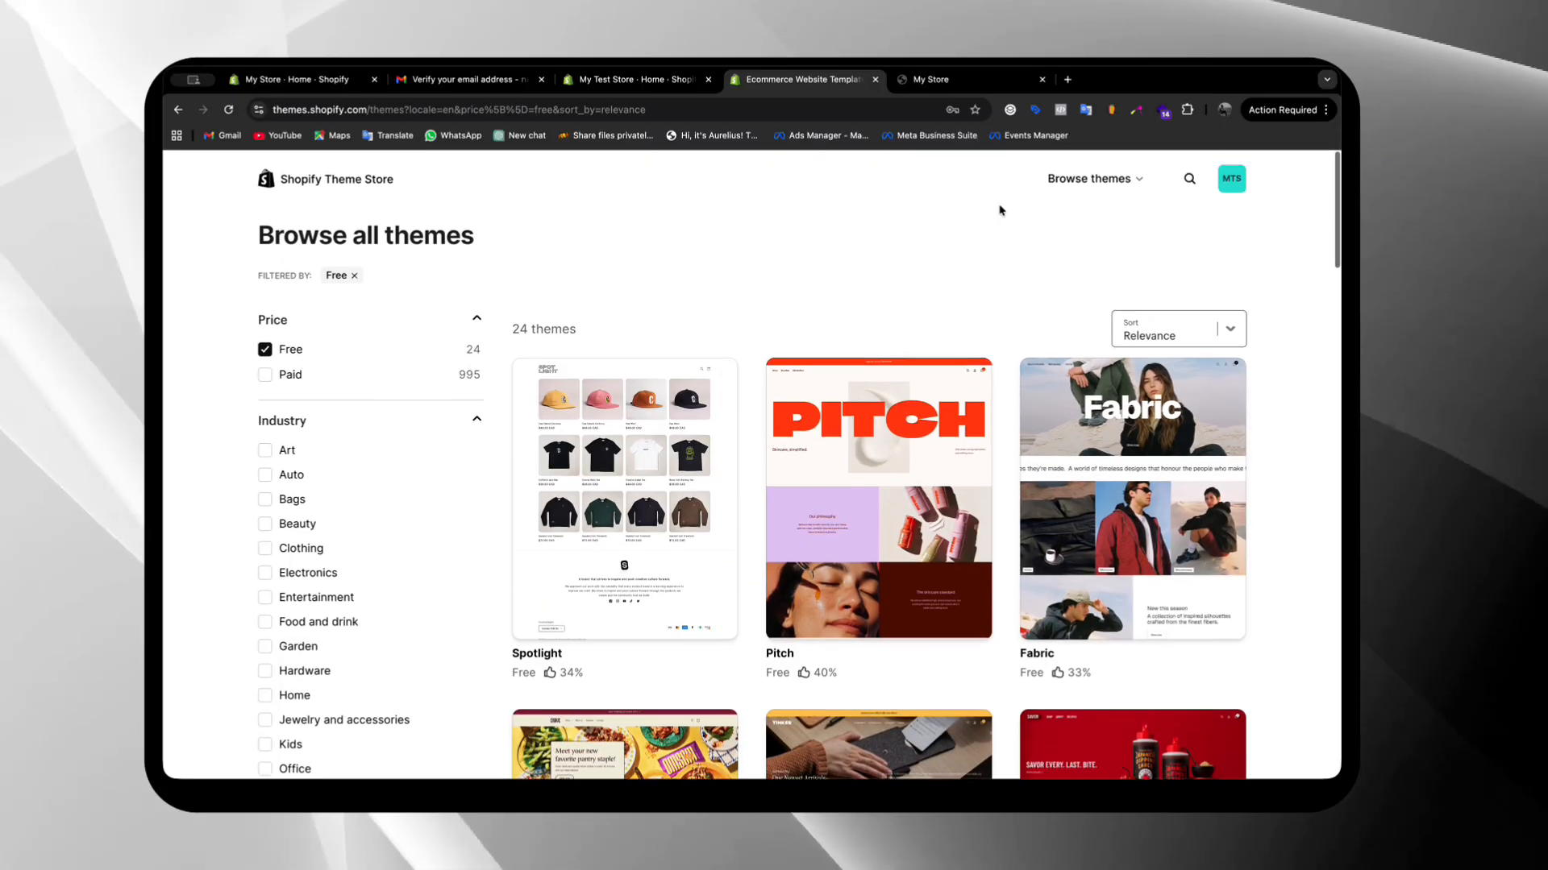
Search the Theme Store for "da", open the Dawn theme, and add it to the store's theme library
left_click(1188, 171)
type("d")
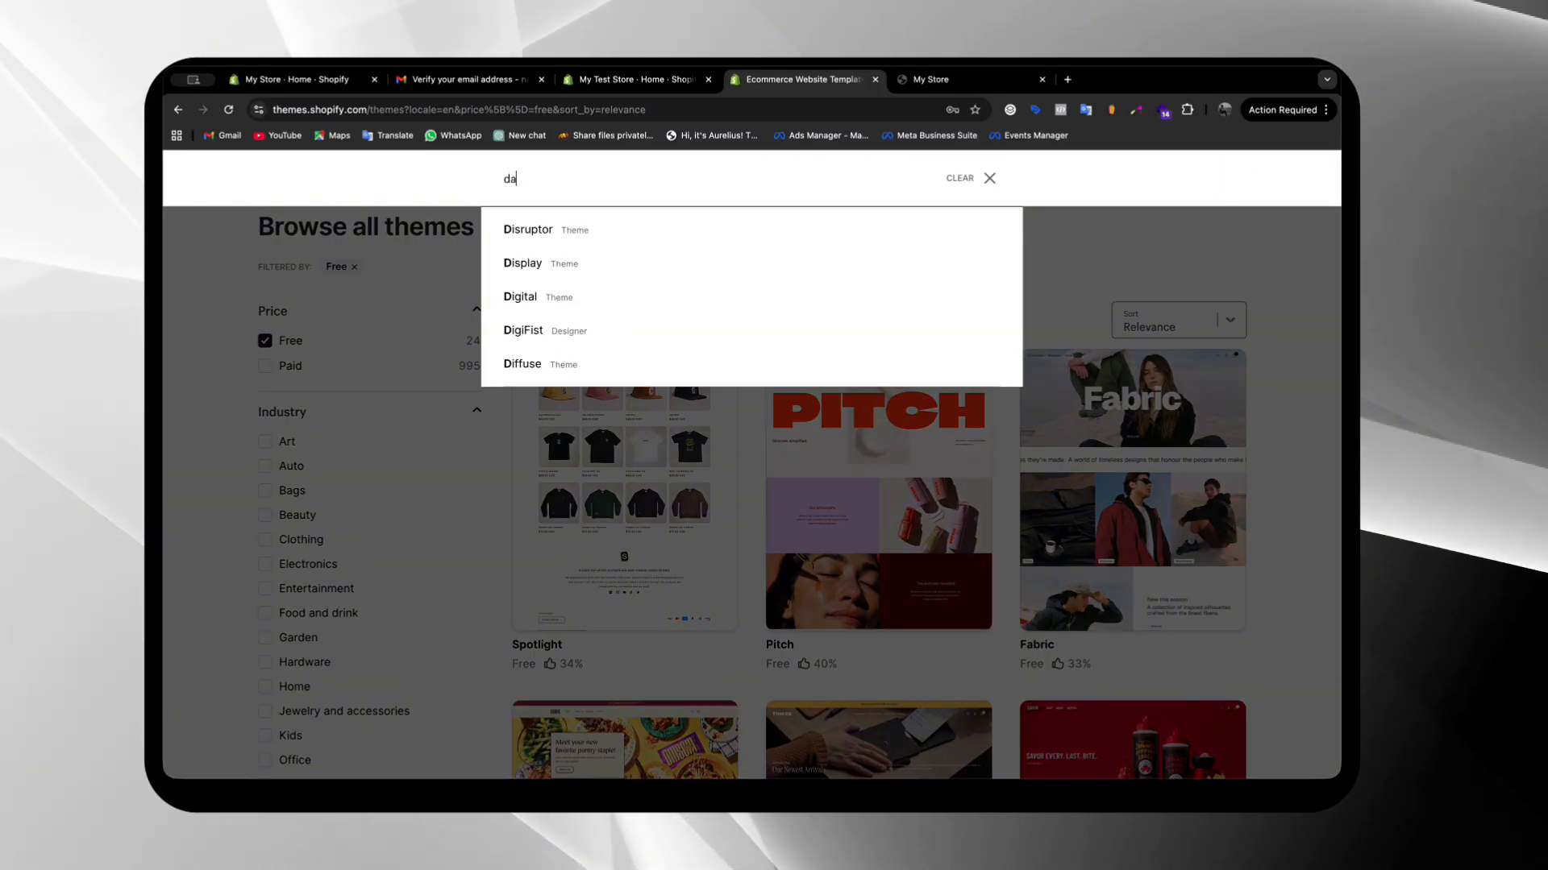
type("a")
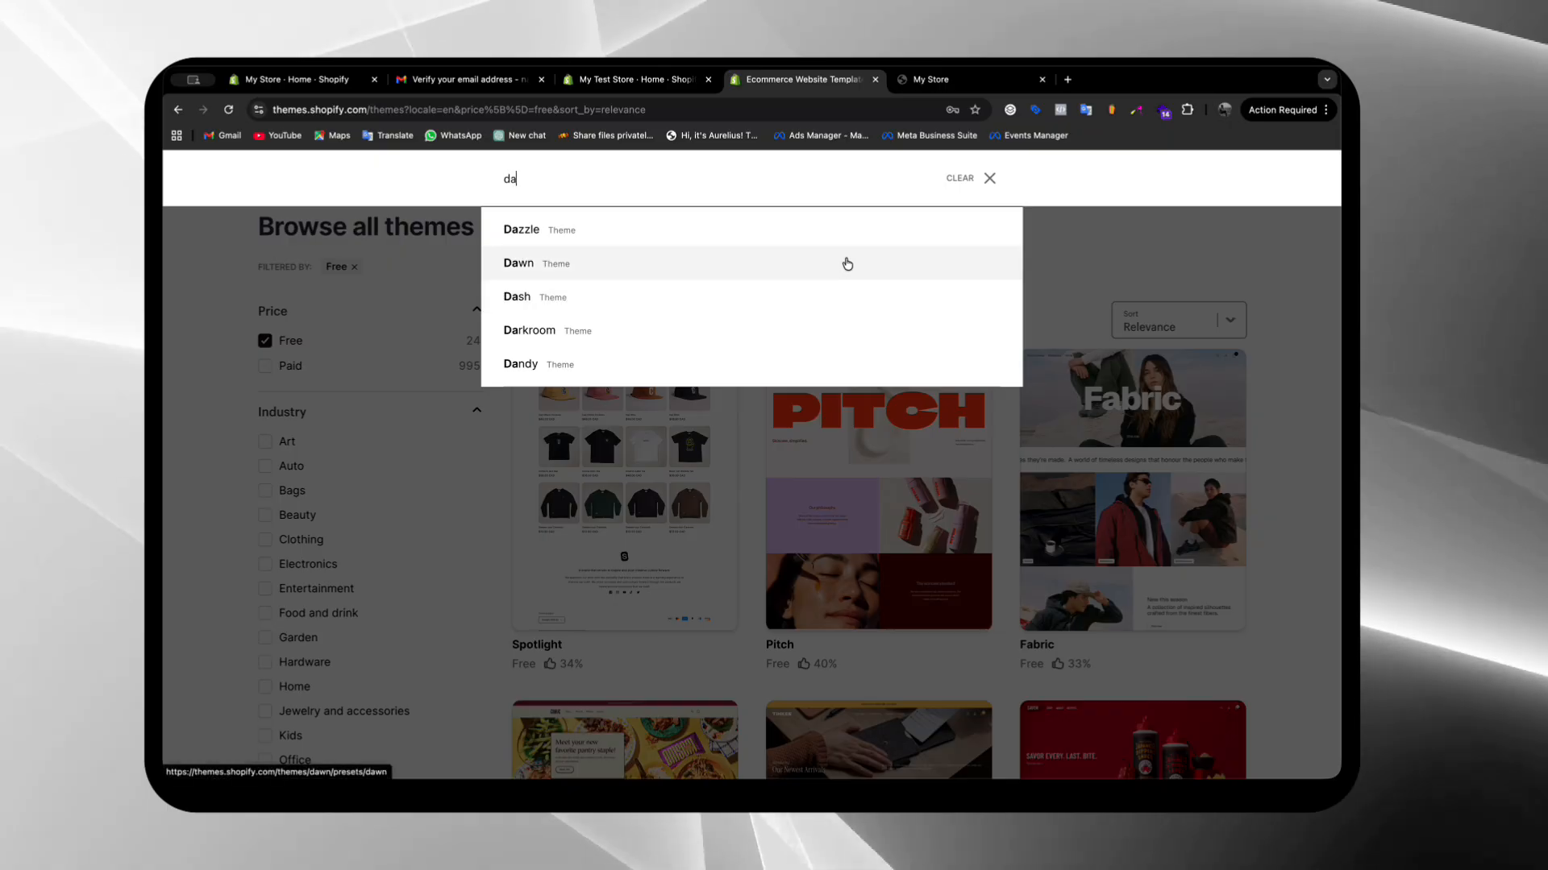
left_click(846, 262)
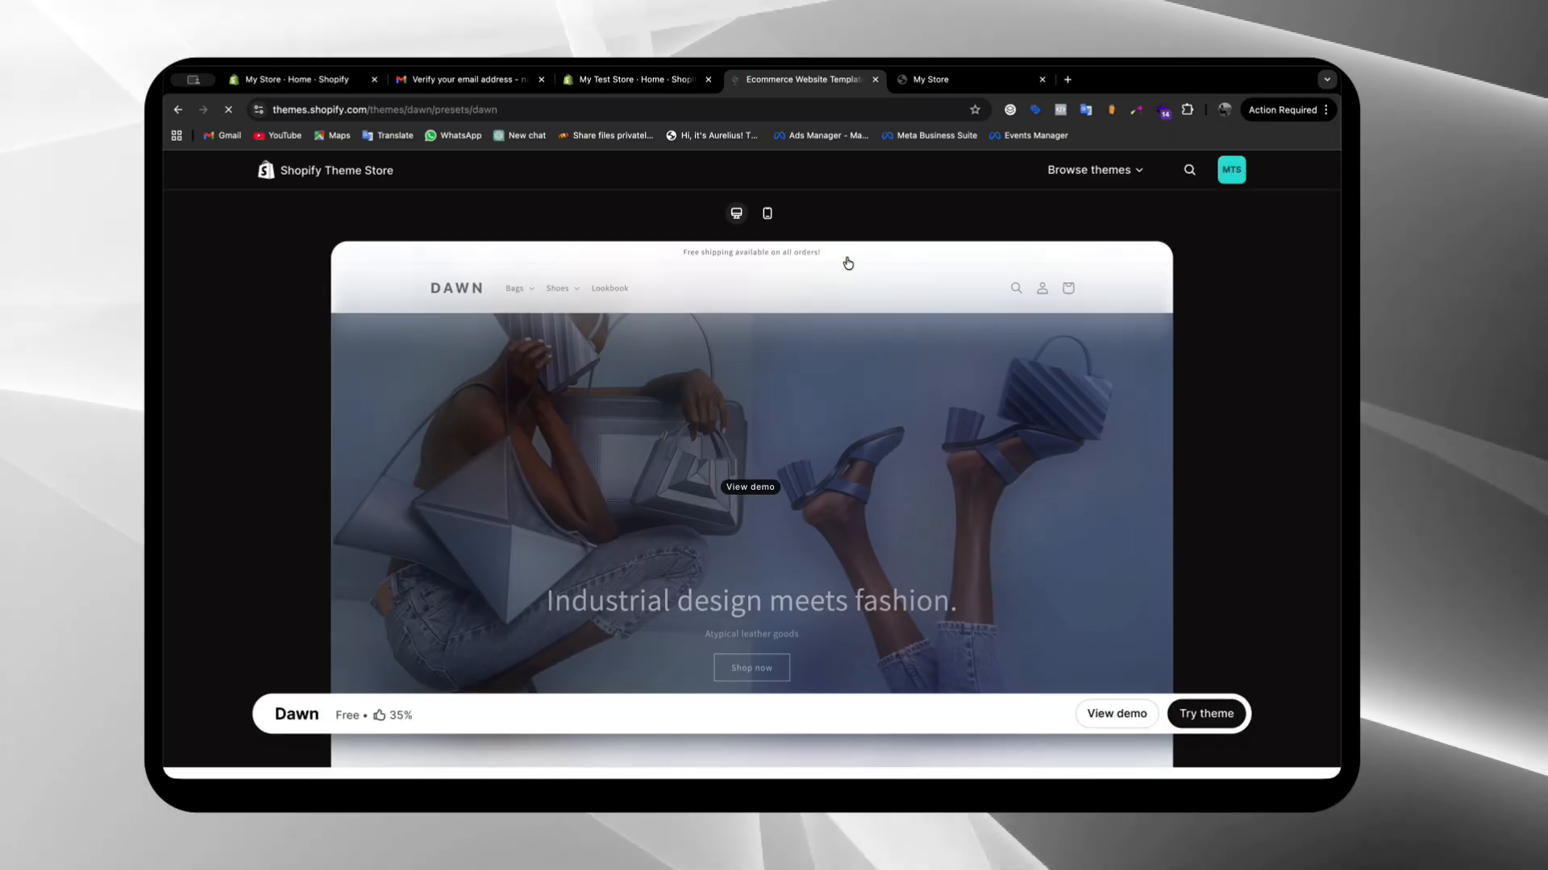
scroll(844, 436, "down", 2)
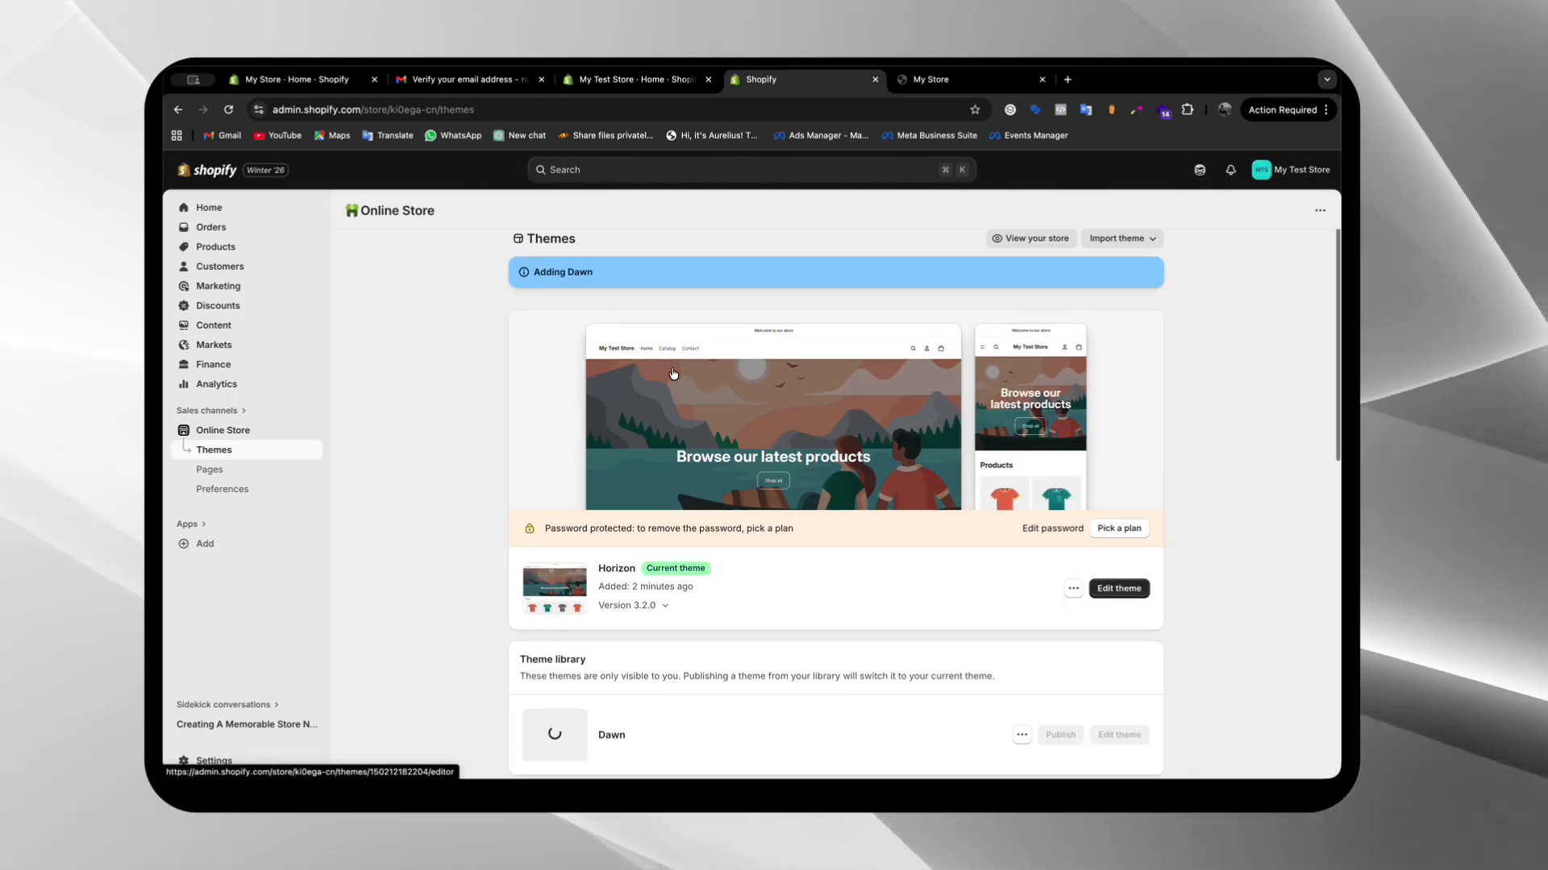
Publish the Dawn theme from the theme library as the store's current theme
scroll(595, 282, "down", 3)
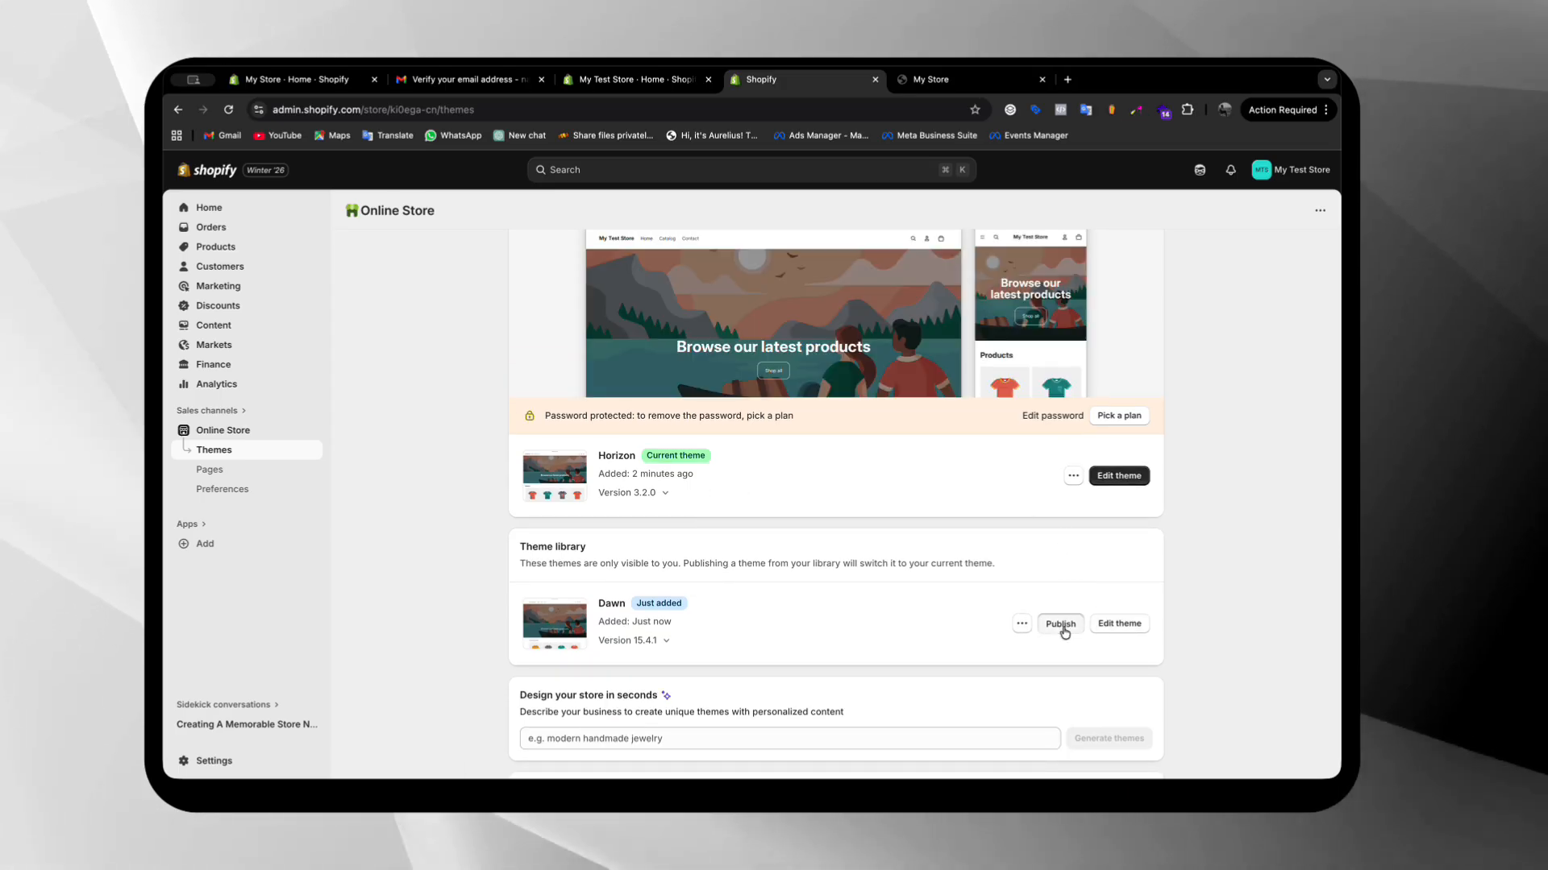
left_click(1061, 624)
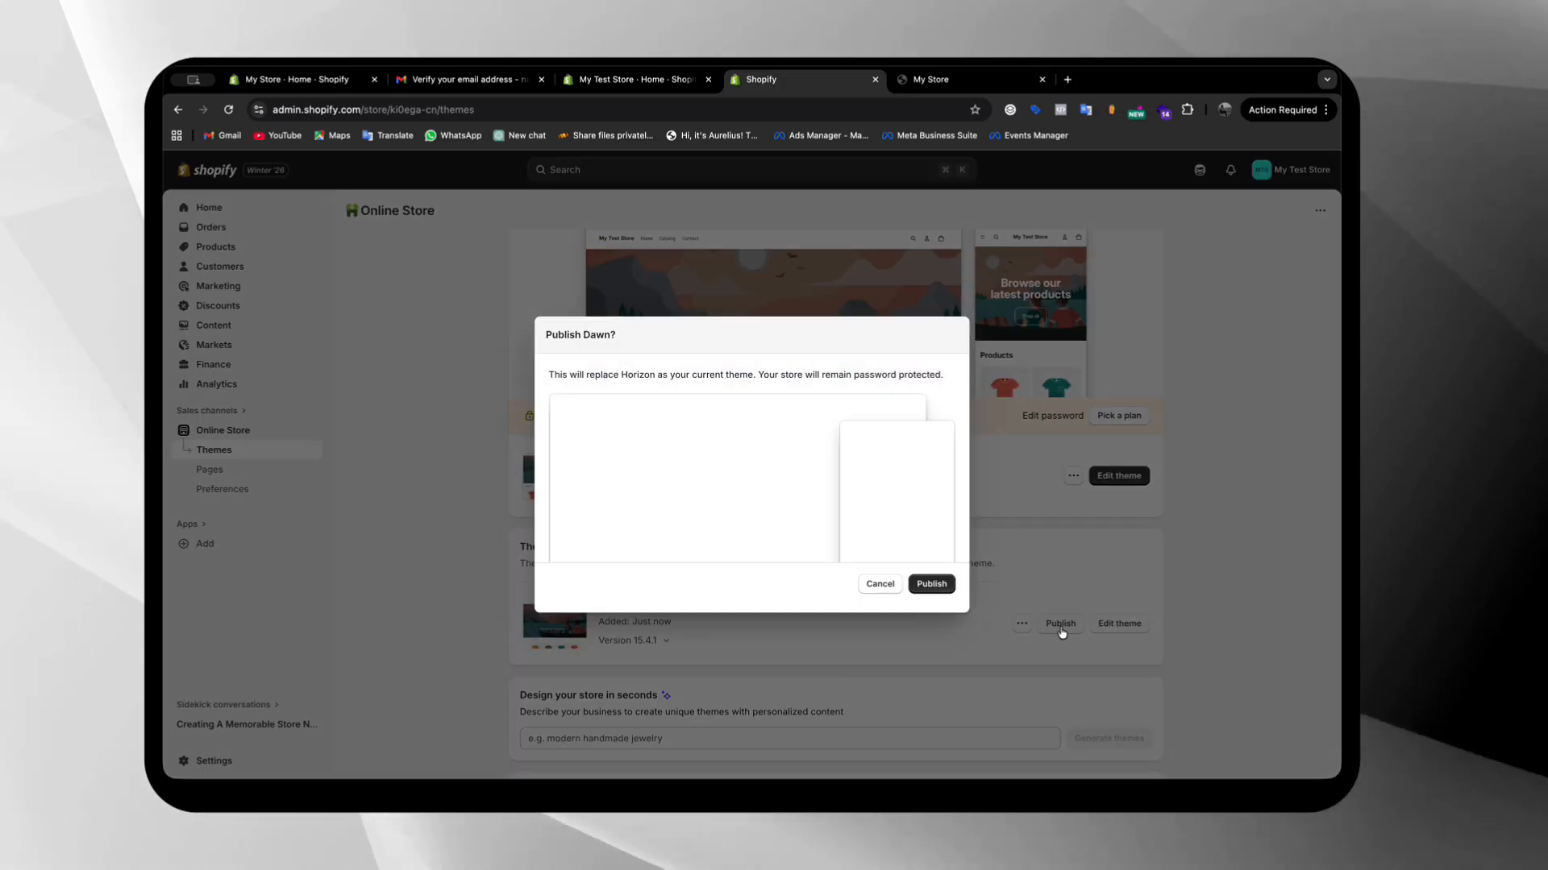
left_click(919, 585)
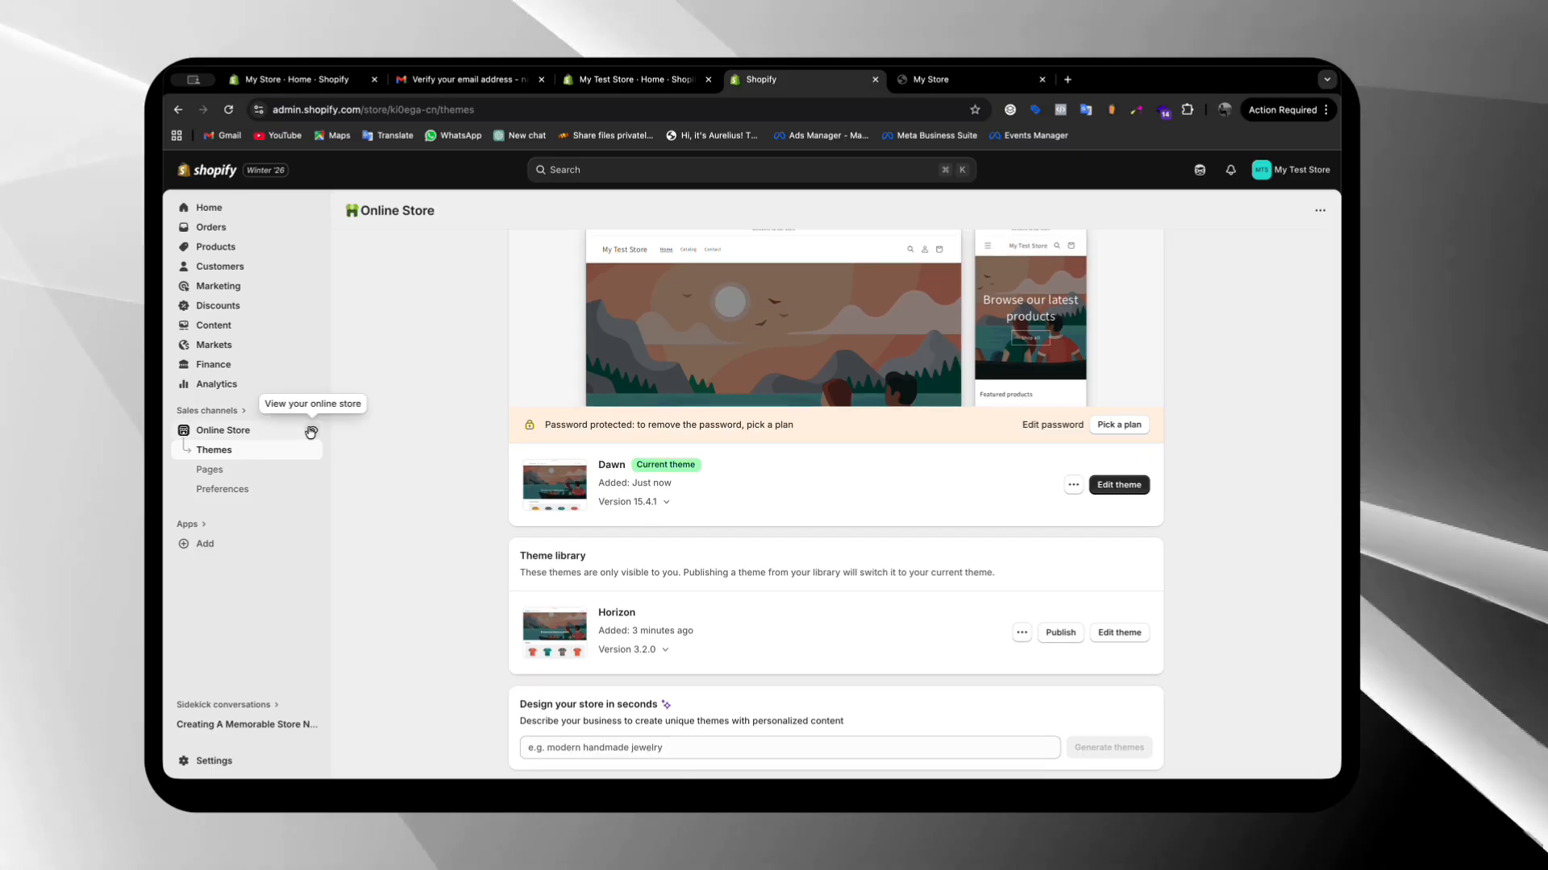
View the online storefront with the Dawn theme, close the old storefront preview, and return to the themes page
left_click(311, 433)
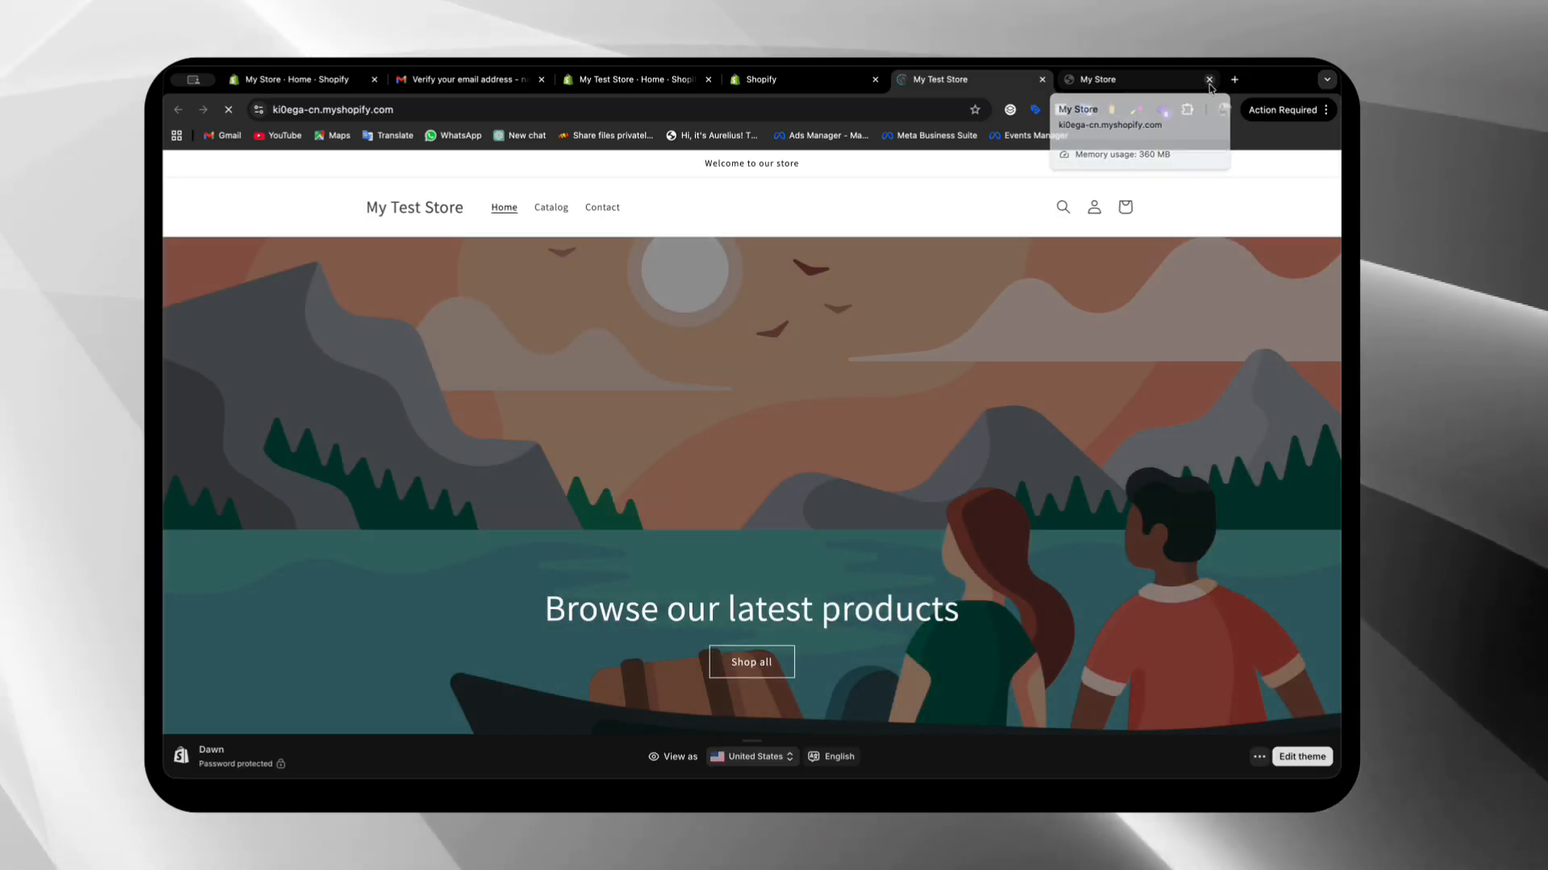
left_click(1209, 80)
scroll(839, 494, "down", 6)
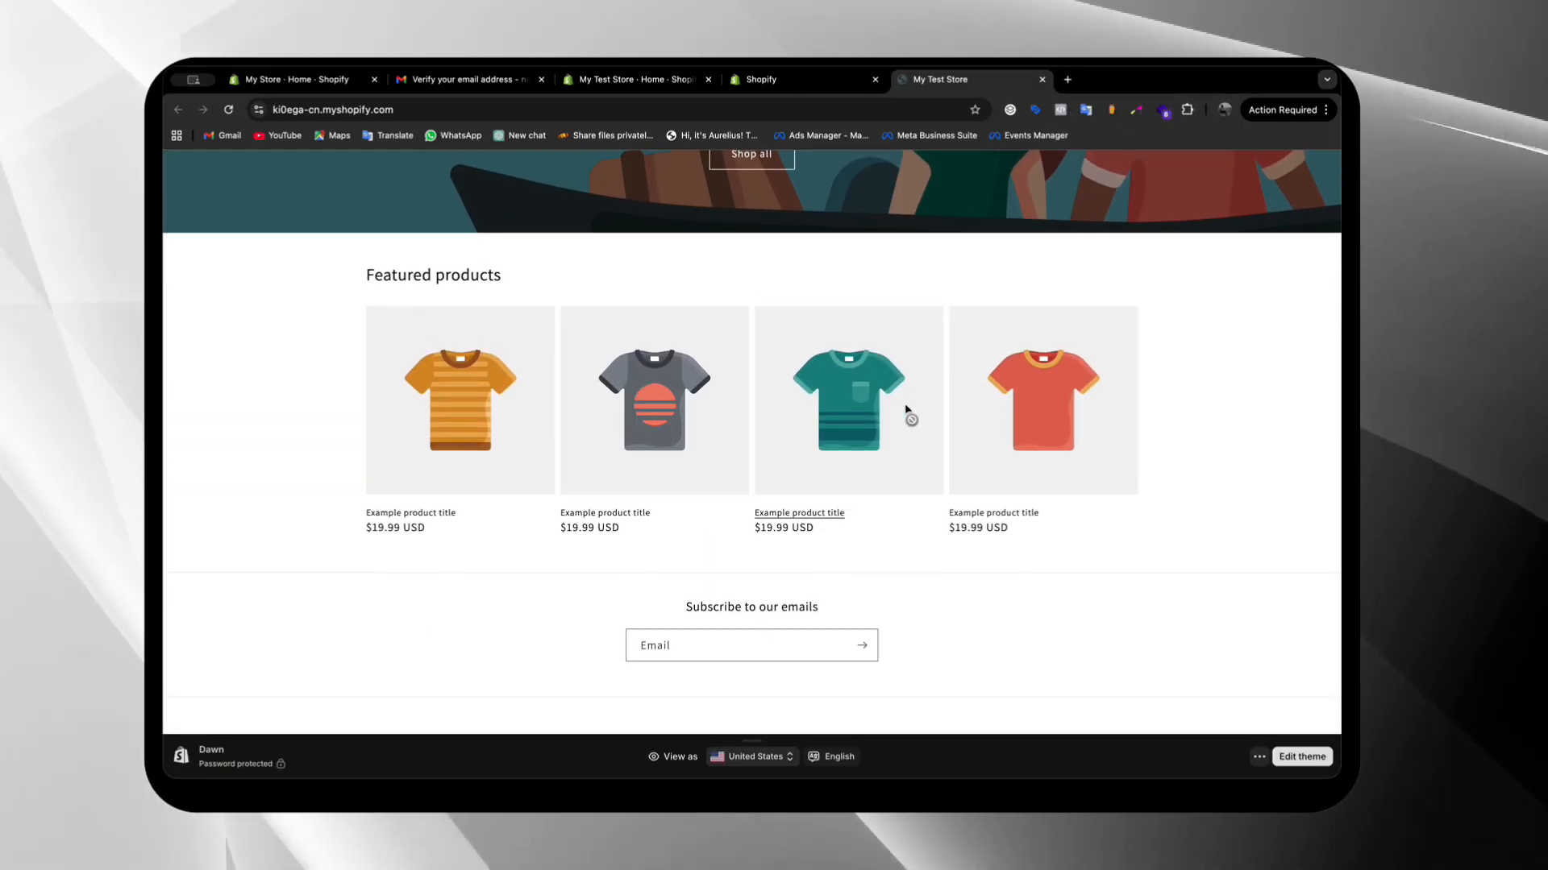
left_click(799, 80)
Examine the current theme, the theme library, and the available options for importing a theme
scroll(779, 594, "down", 3)
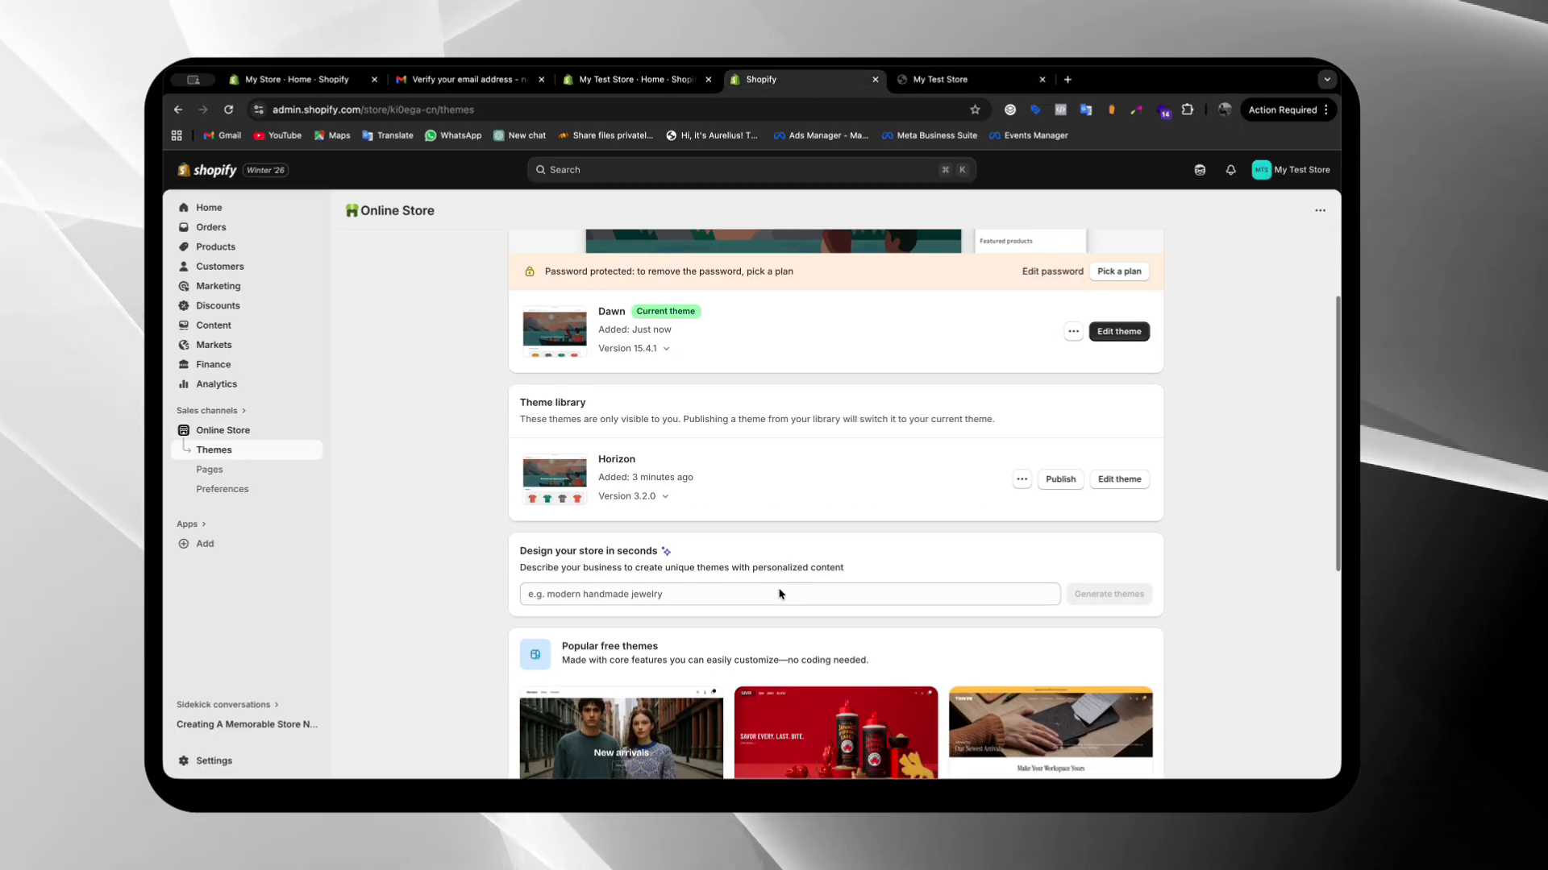
scroll(780, 594, "up", 3)
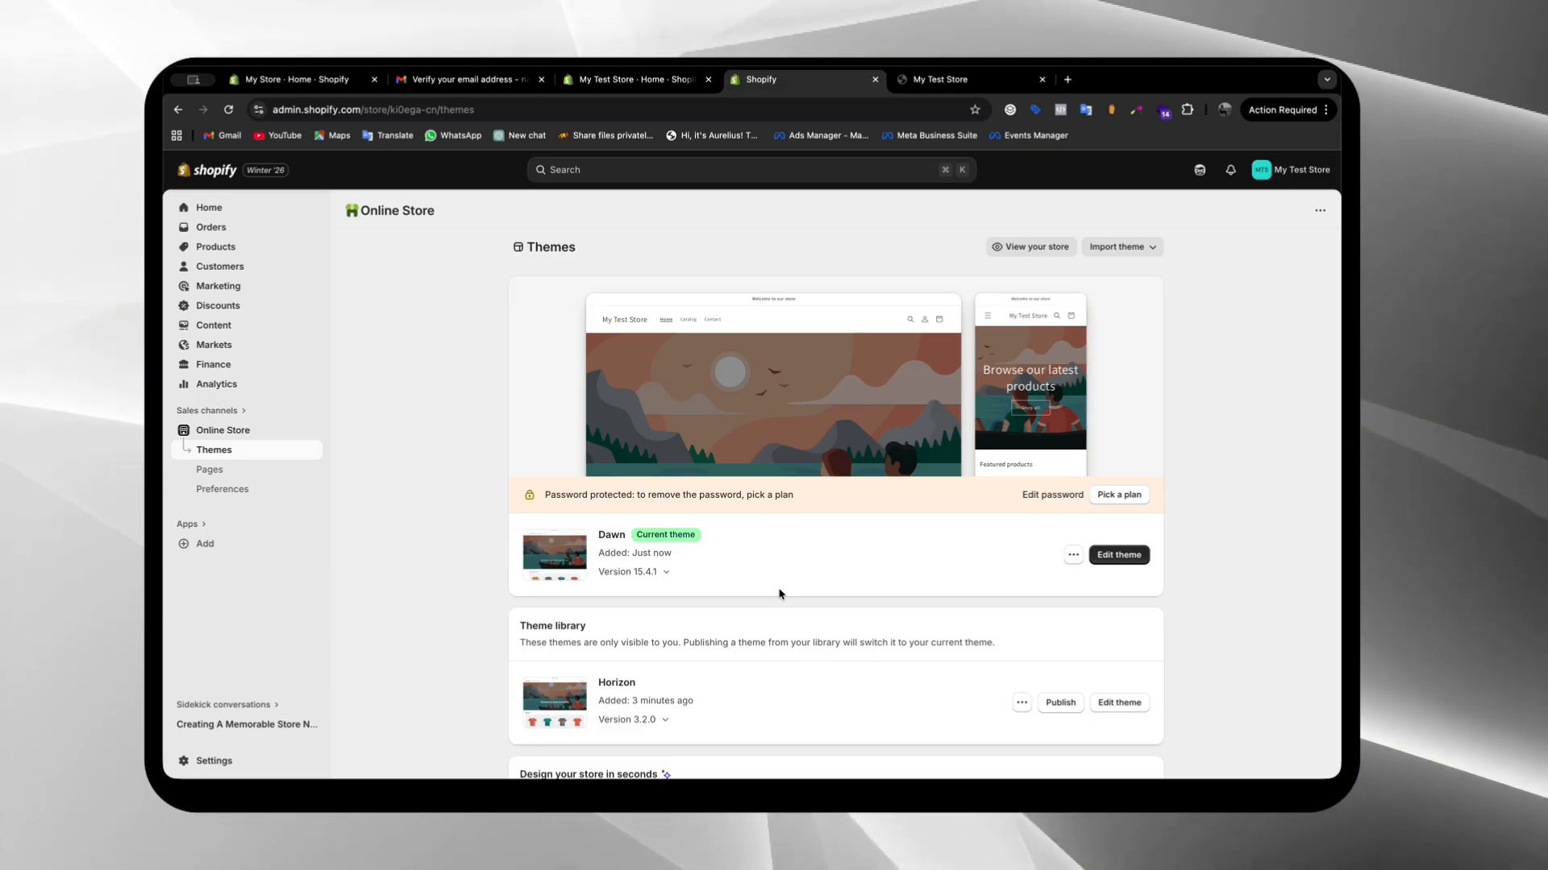
left_click(1115, 248)
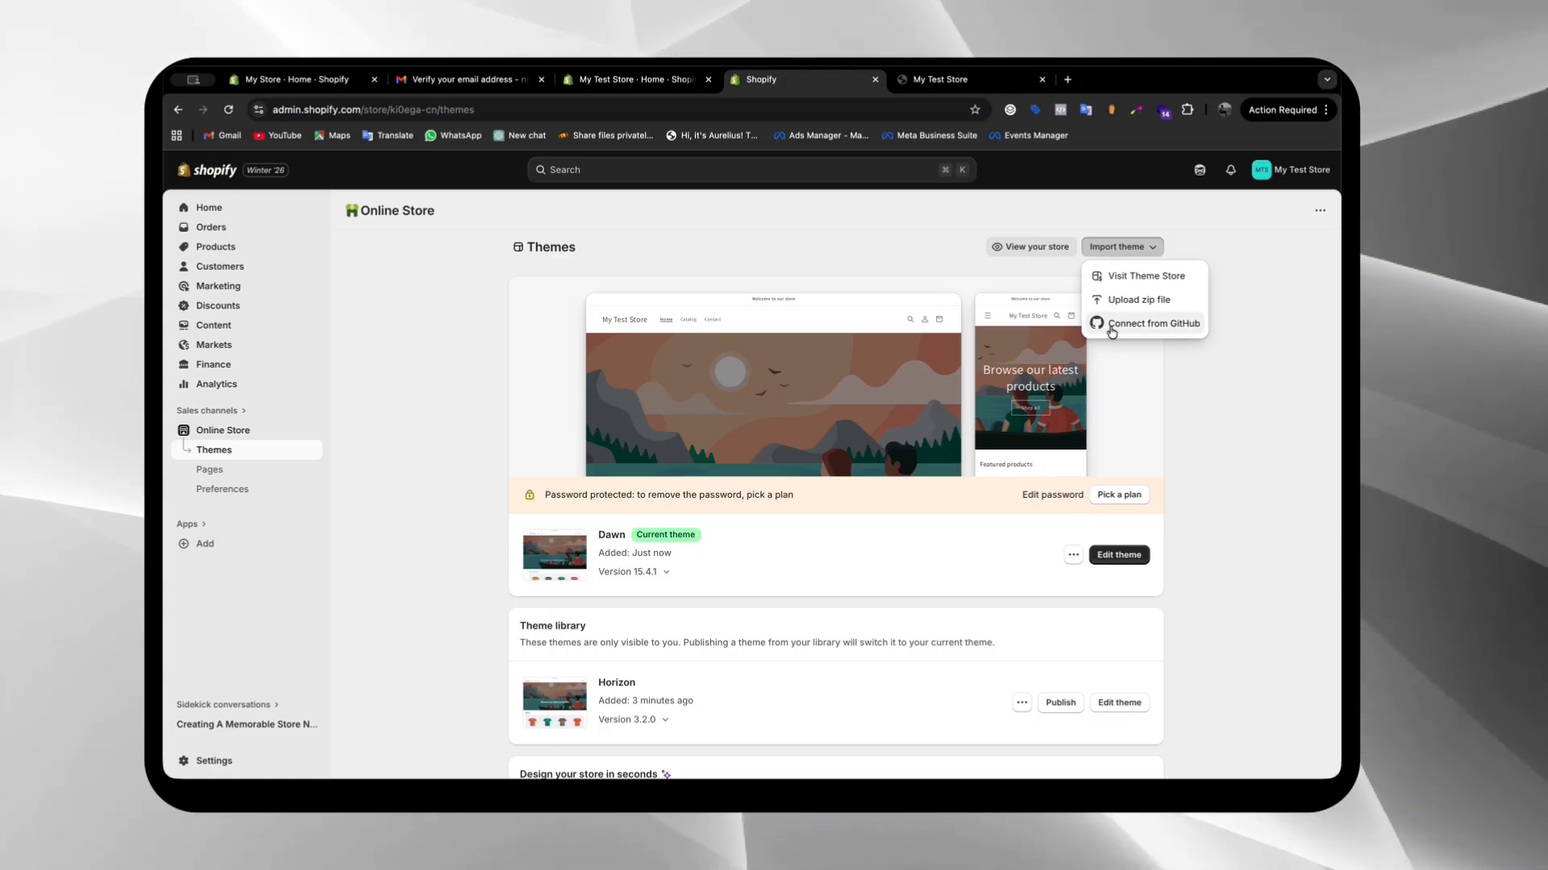
left_click(1185, 384)
scroll(1185, 386, "down", 2)
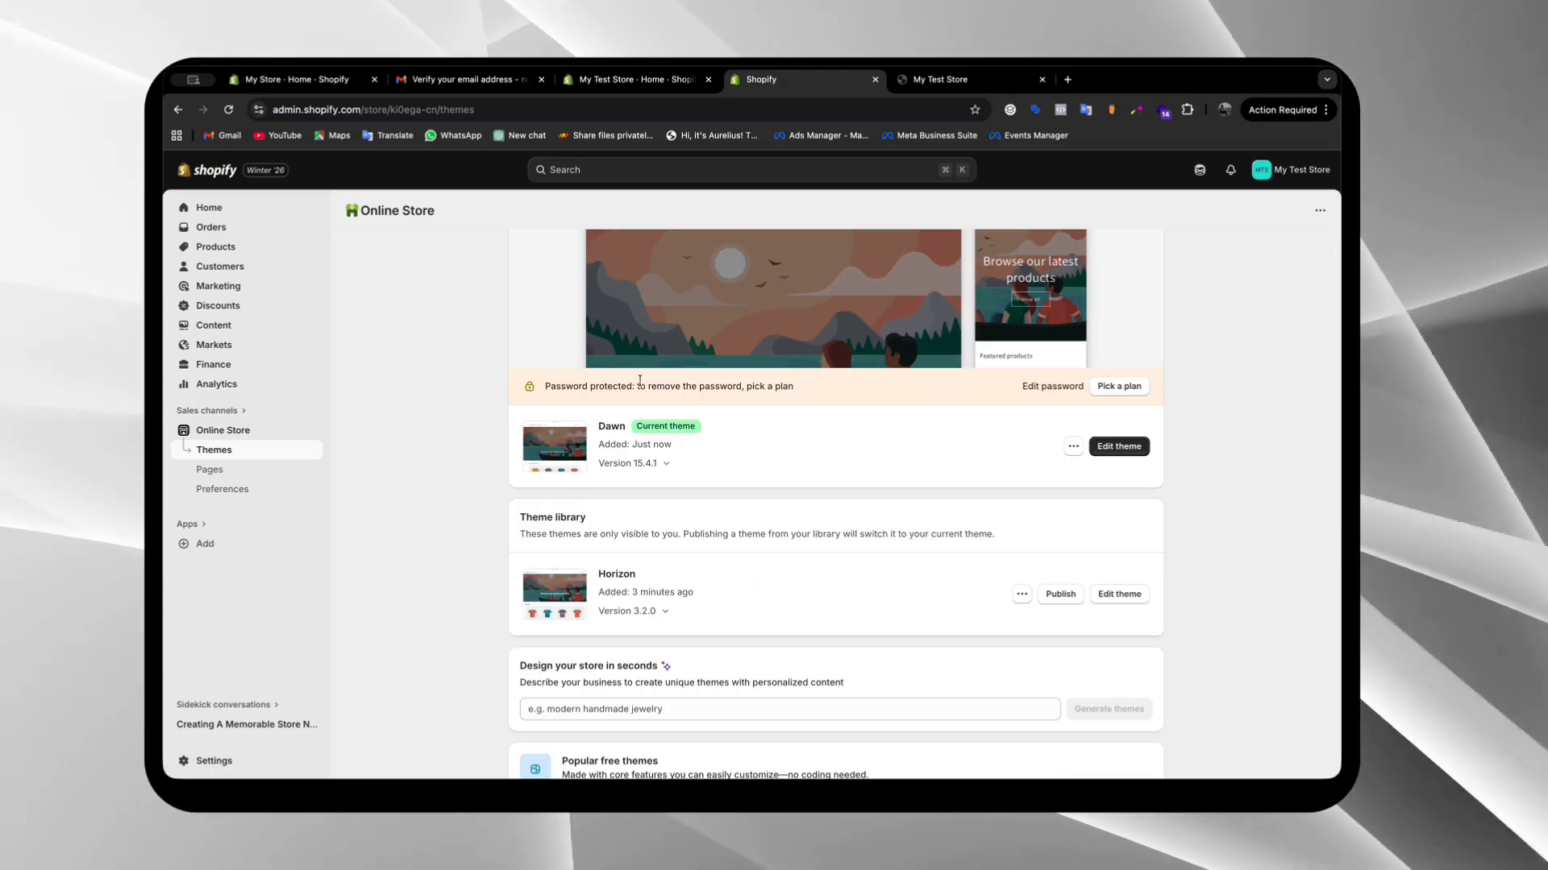
Open the plan selection from the password protection notice and compare the subscription plans' prices and features
left_click_drag(634, 382, 781, 390)
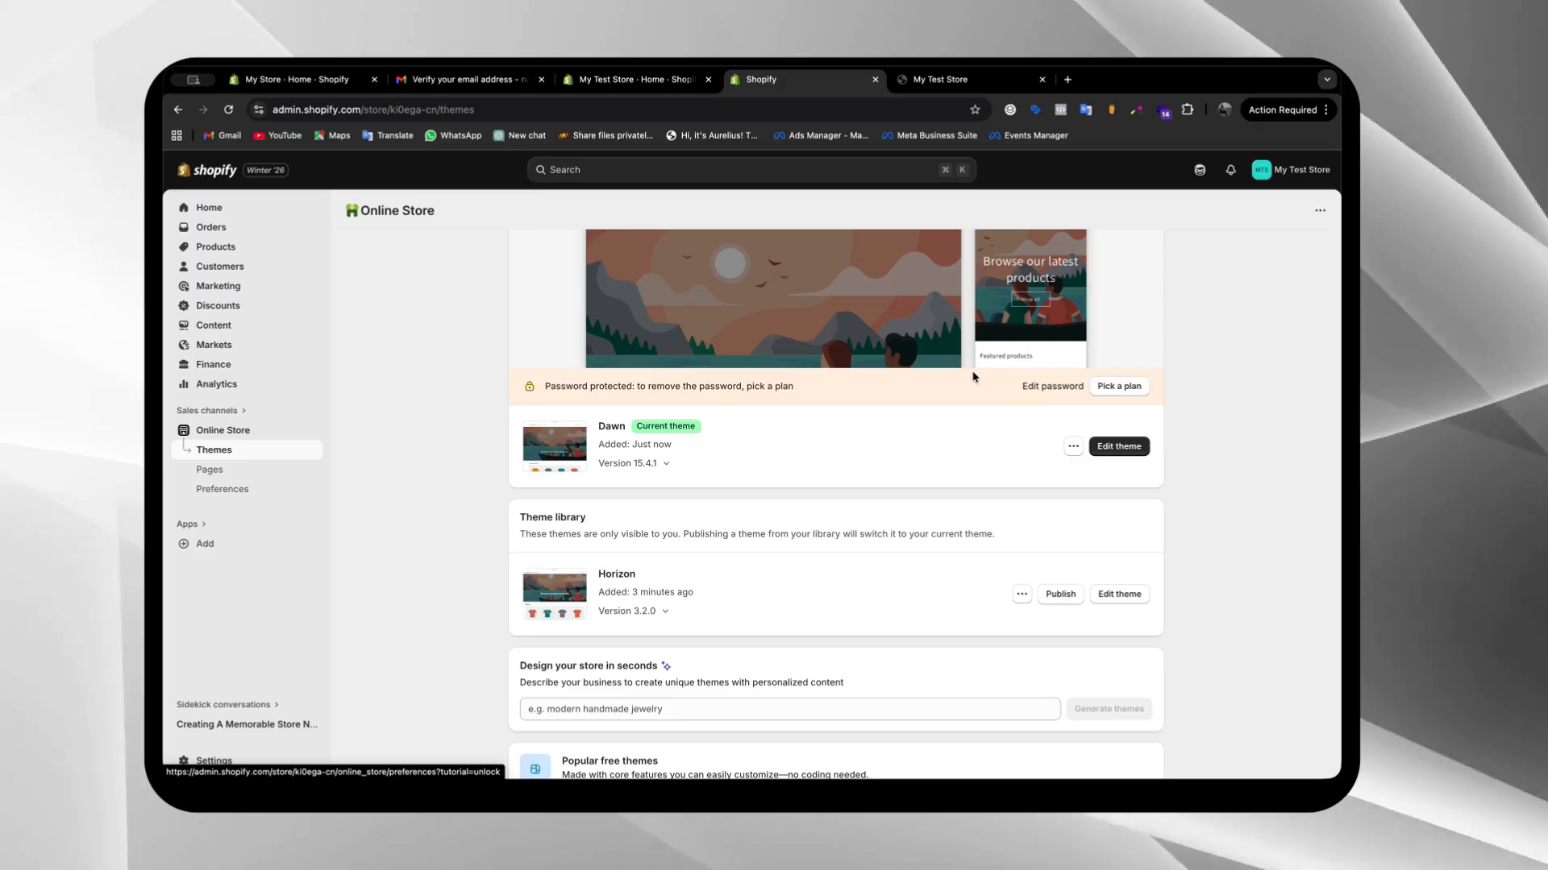
left_click(1115, 387)
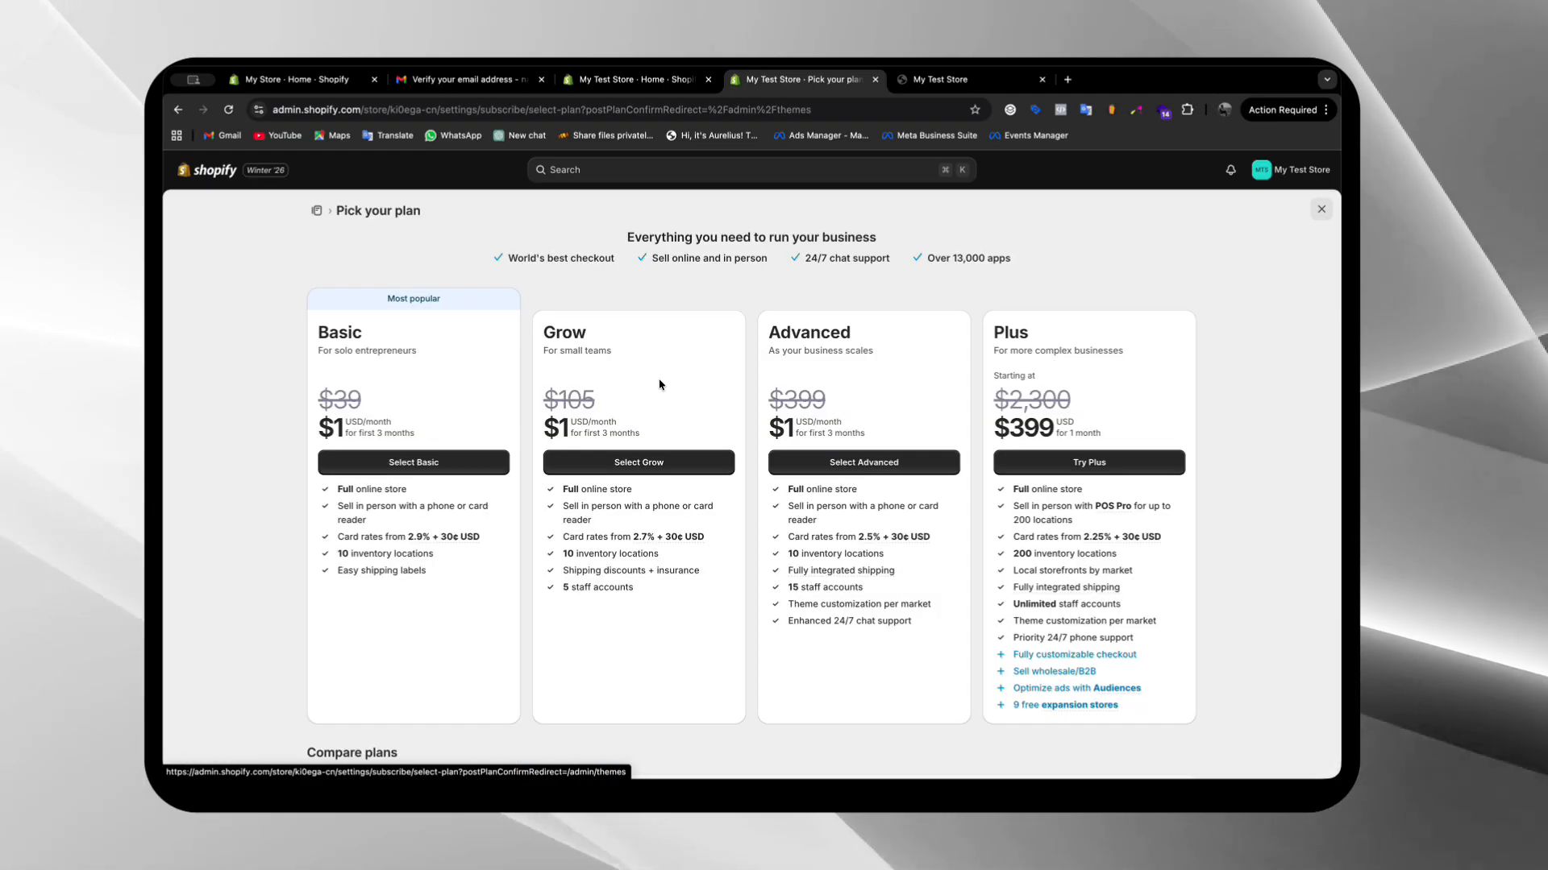
scroll(453, 480, "down", 1)
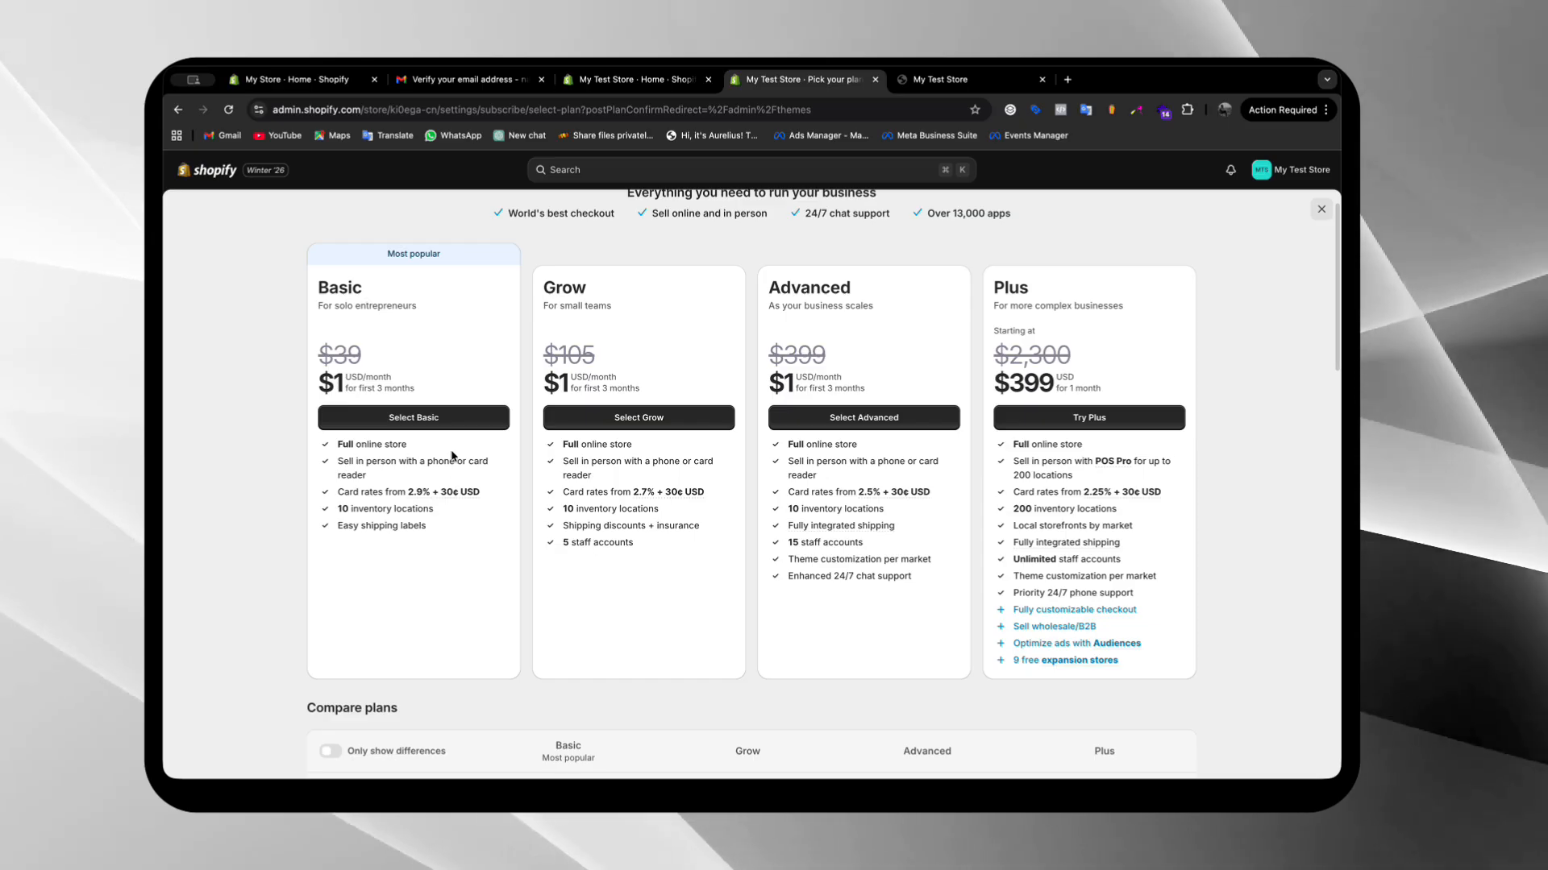
scroll(453, 476, "down", 1)
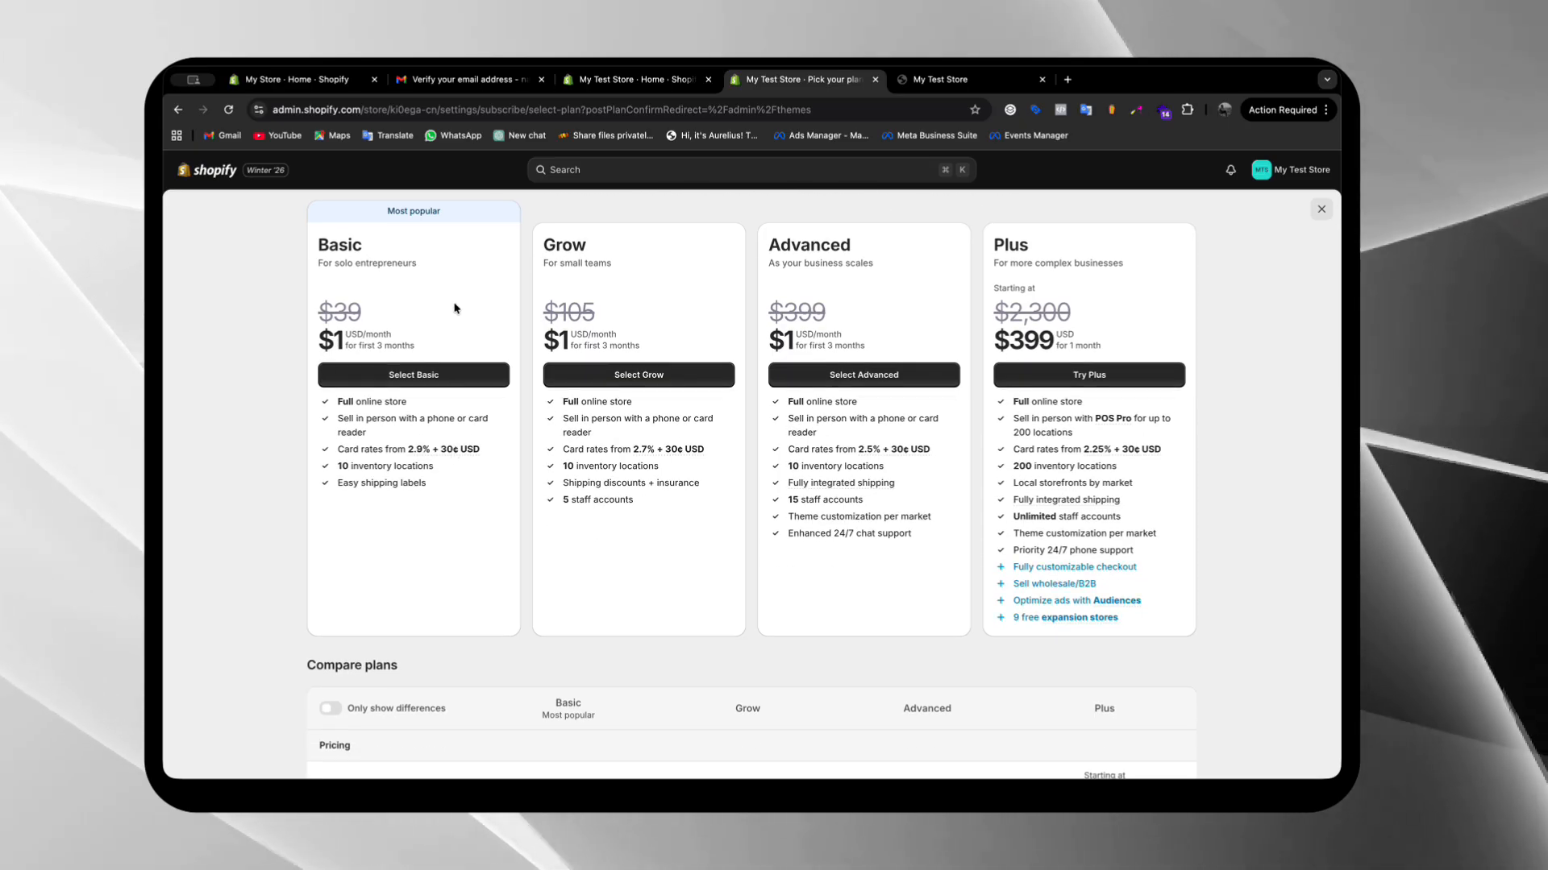
scroll(454, 308, "down", 5)
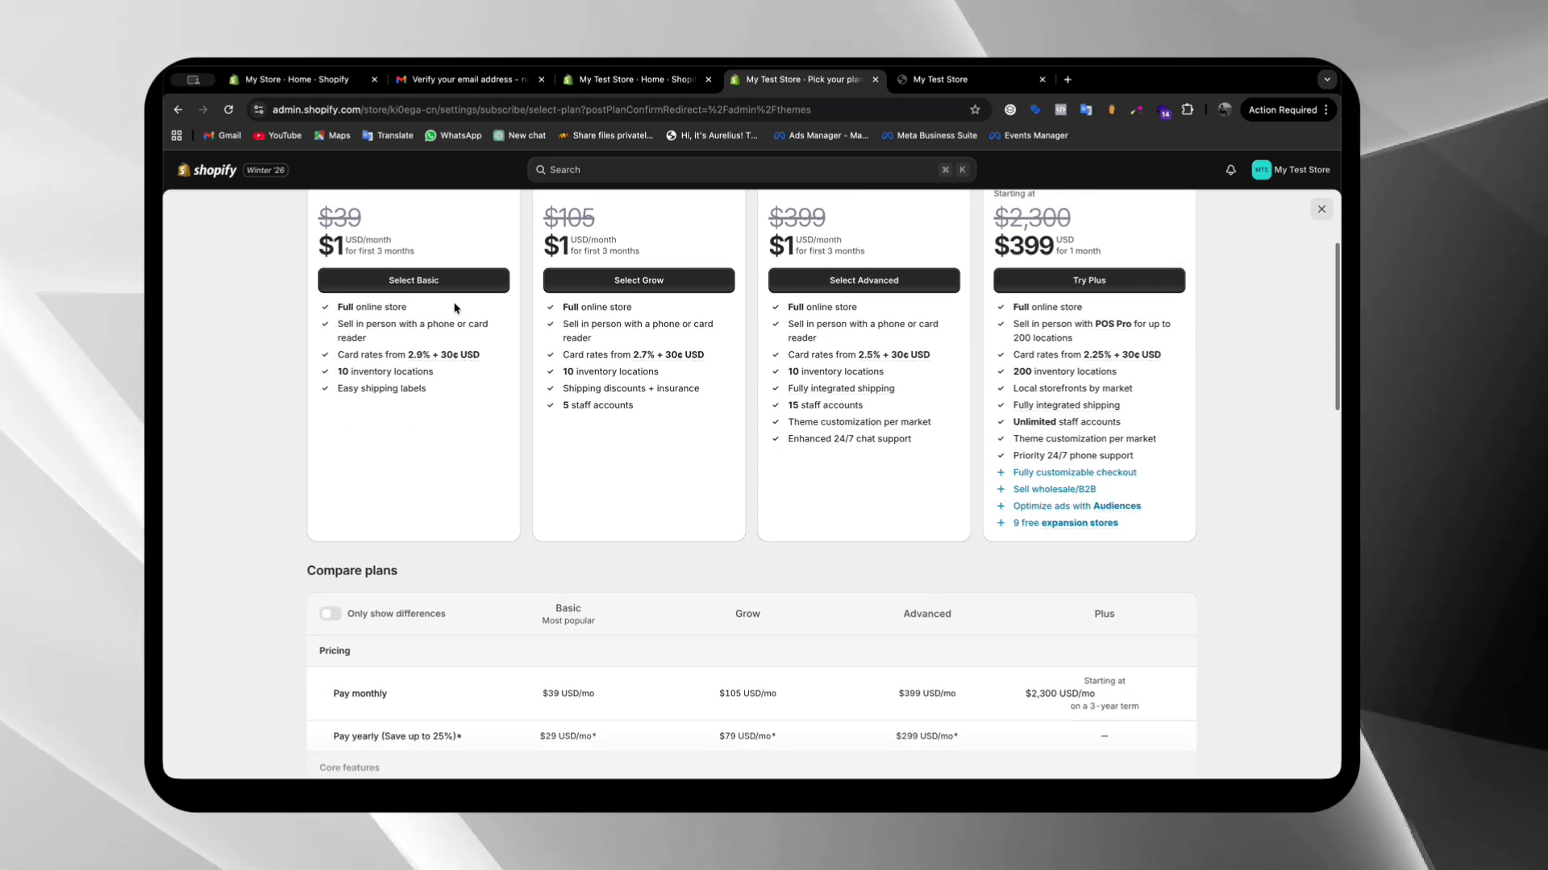
scroll(454, 308, "down", 4)
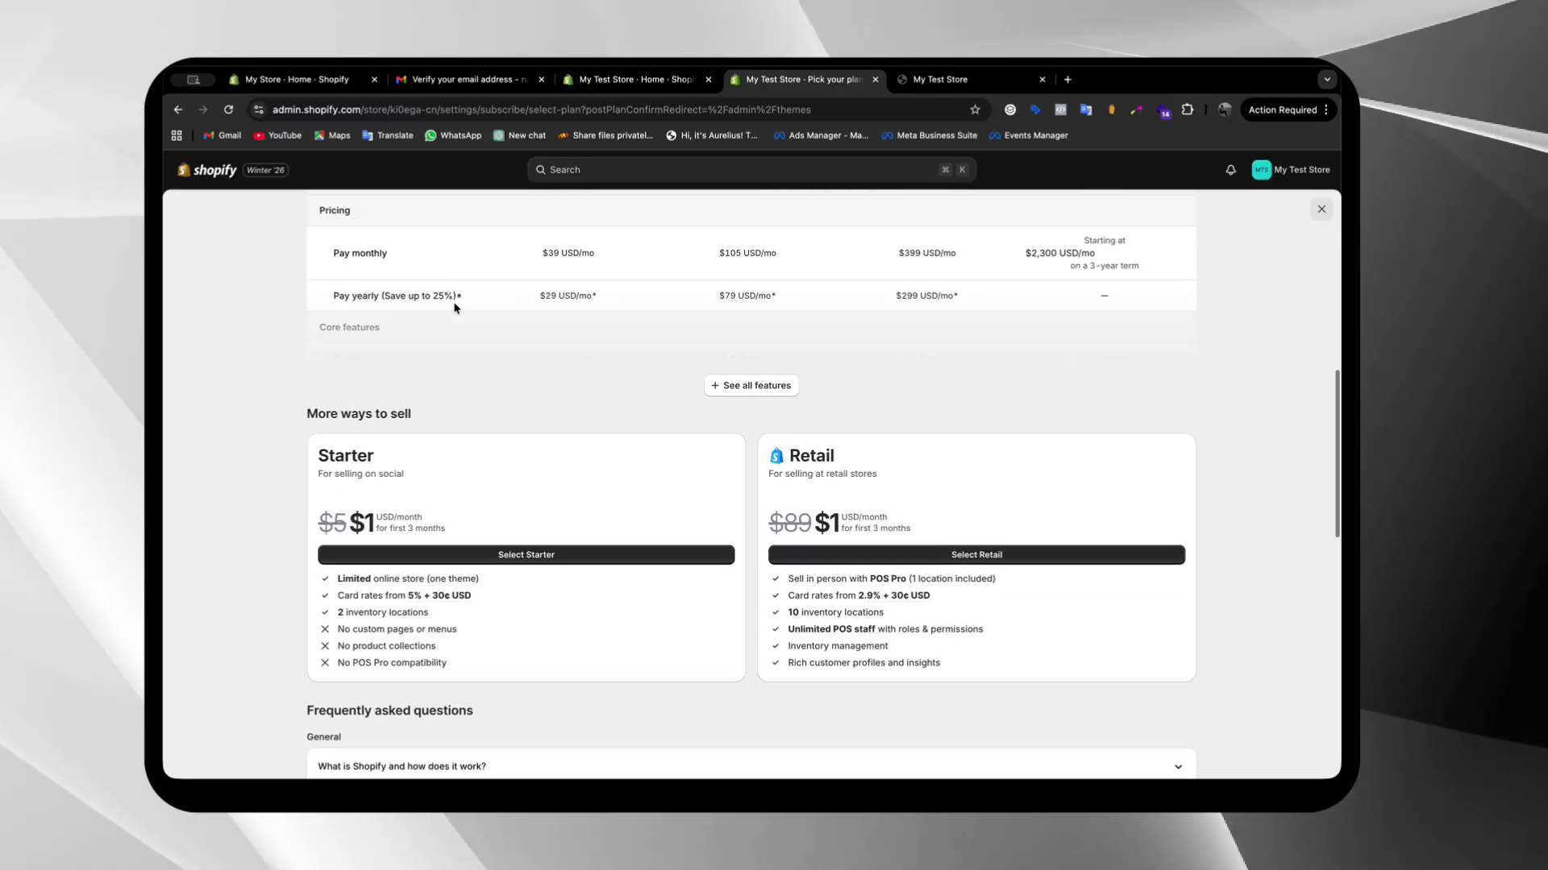
Examine the Starter and Retail plans alongside the Basic, Grow, Advanced and Plus offers, and close the plan selection without choosing one
scroll(454, 308, "down", 2)
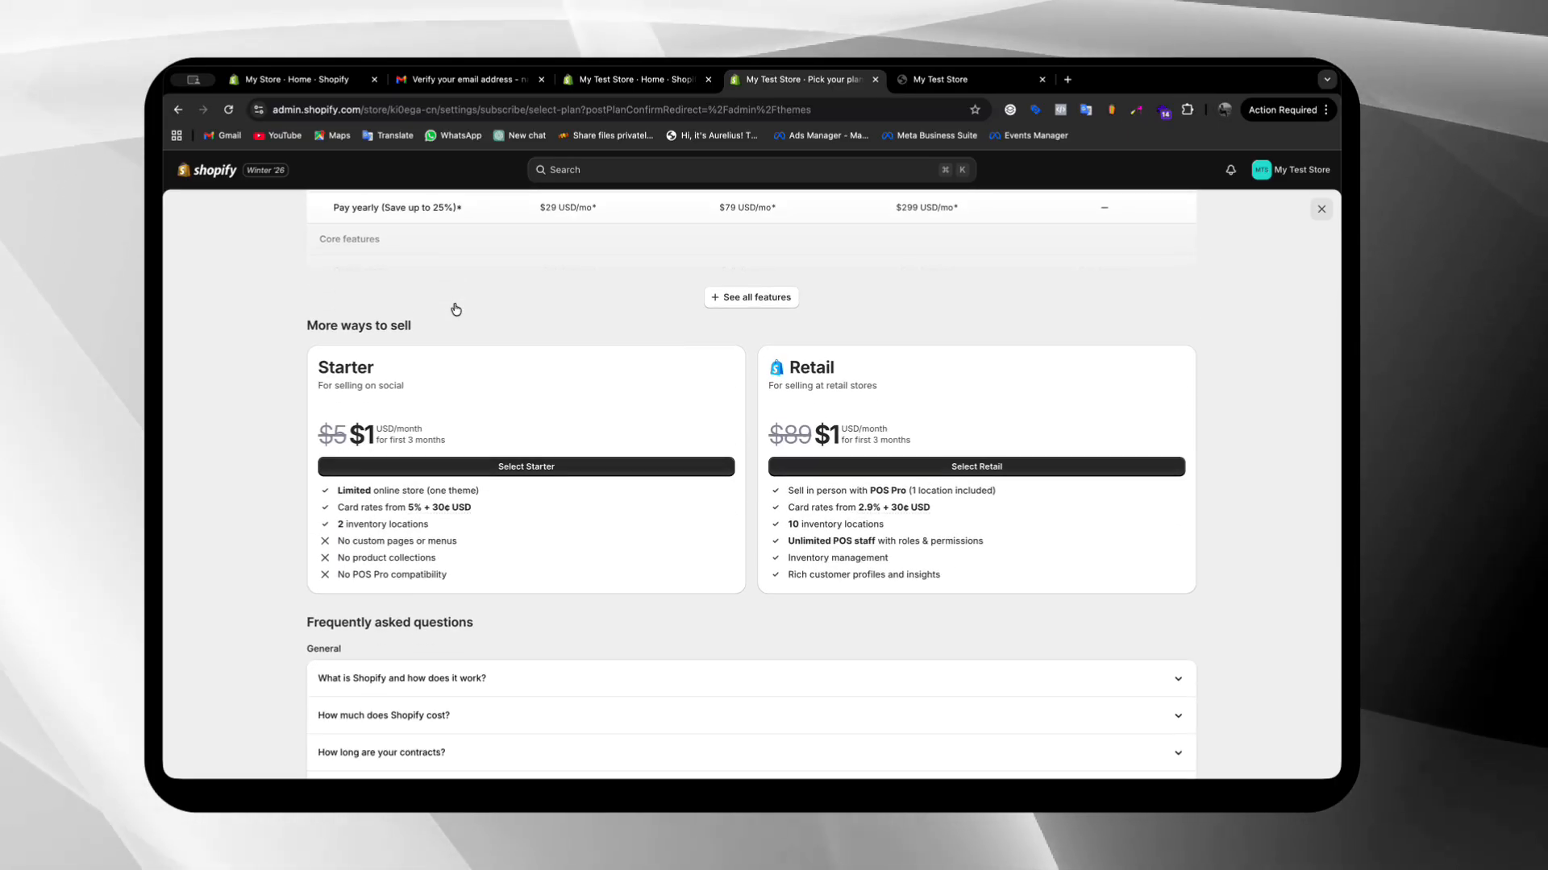
scroll(456, 309, "up", 15)
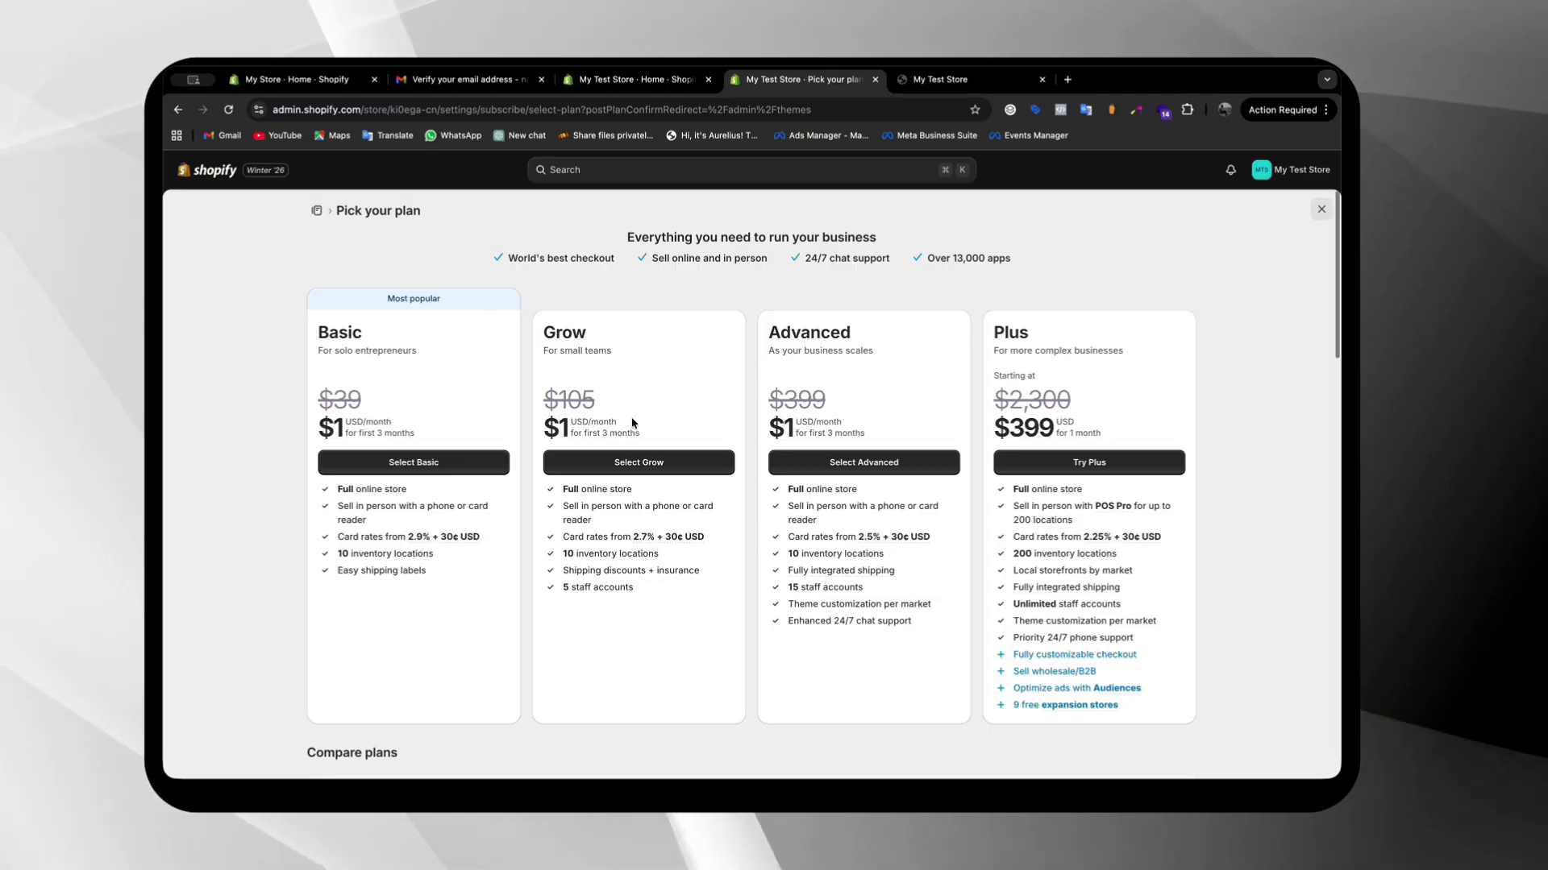
scroll(632, 424, "down", 1)
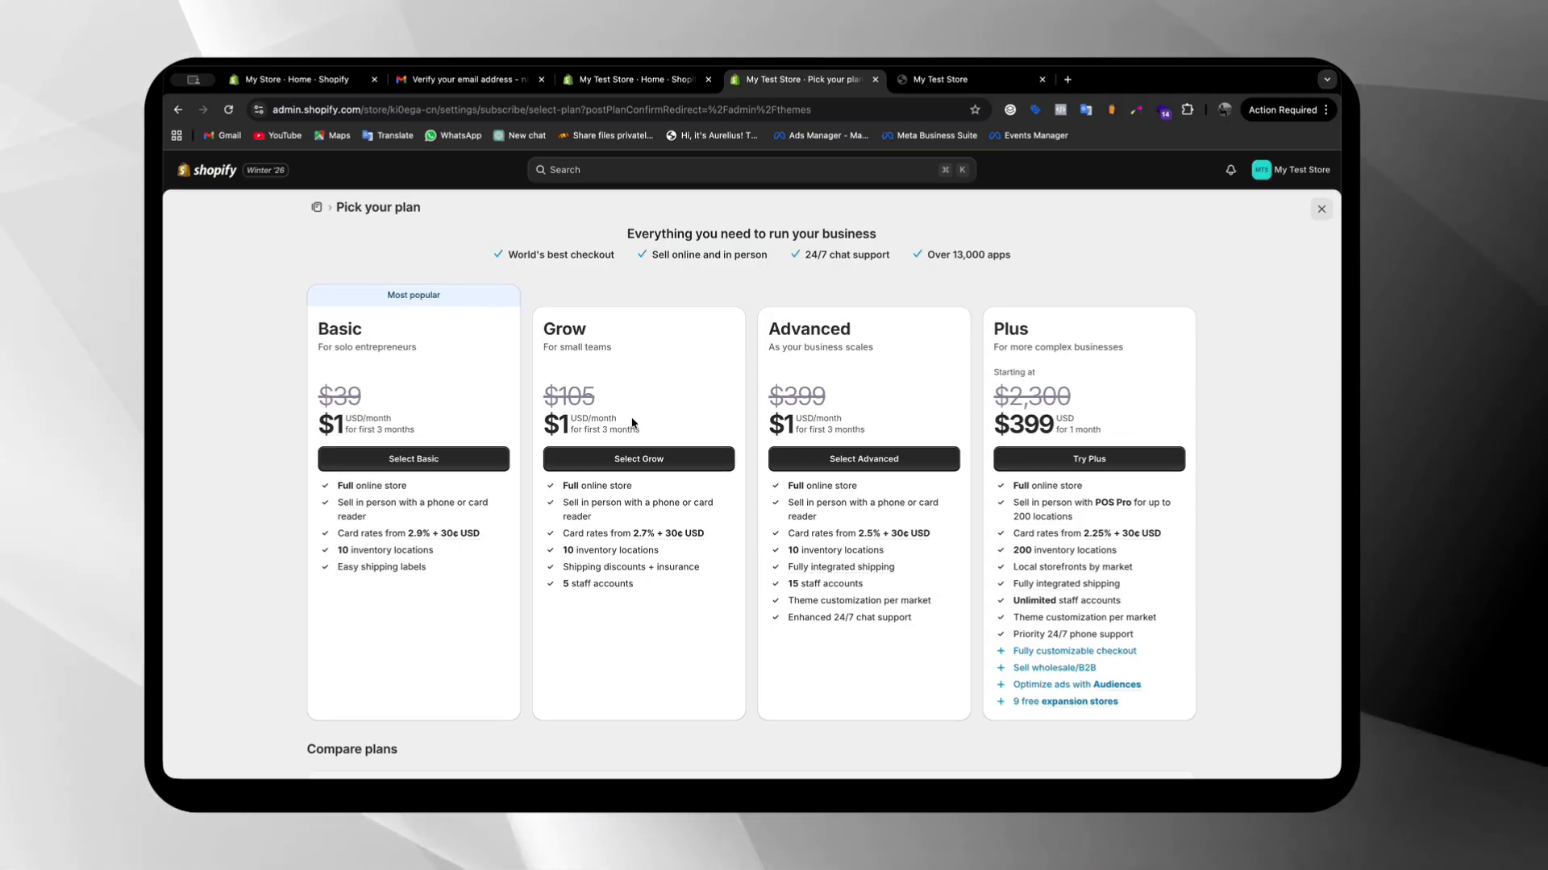
scroll(632, 423, "down", 2)
scroll(632, 422, "down", 10)
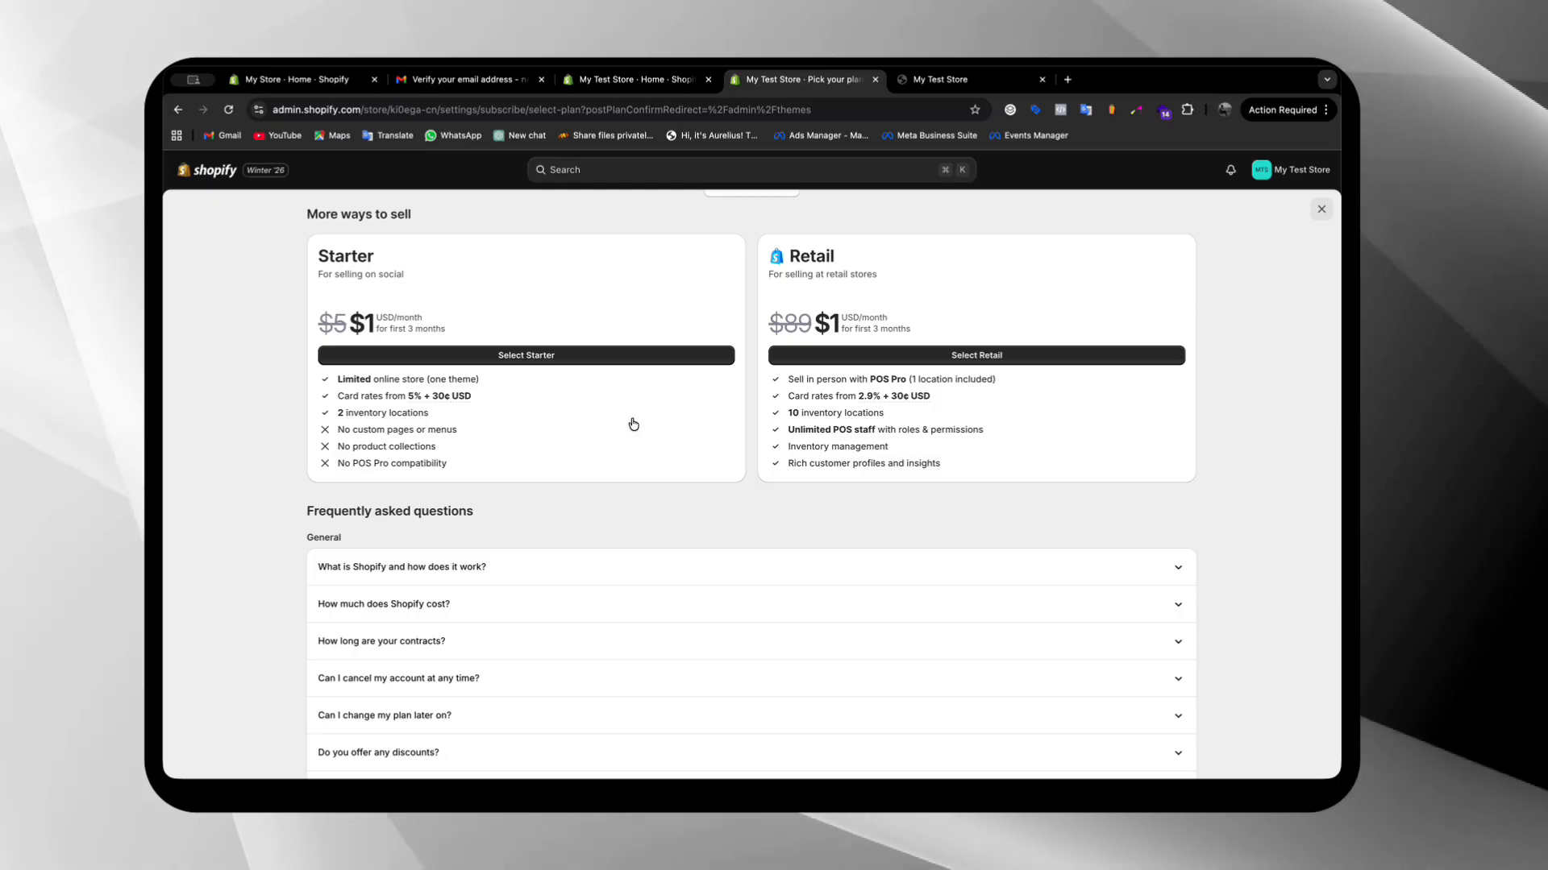
scroll(633, 424, "up", 1)
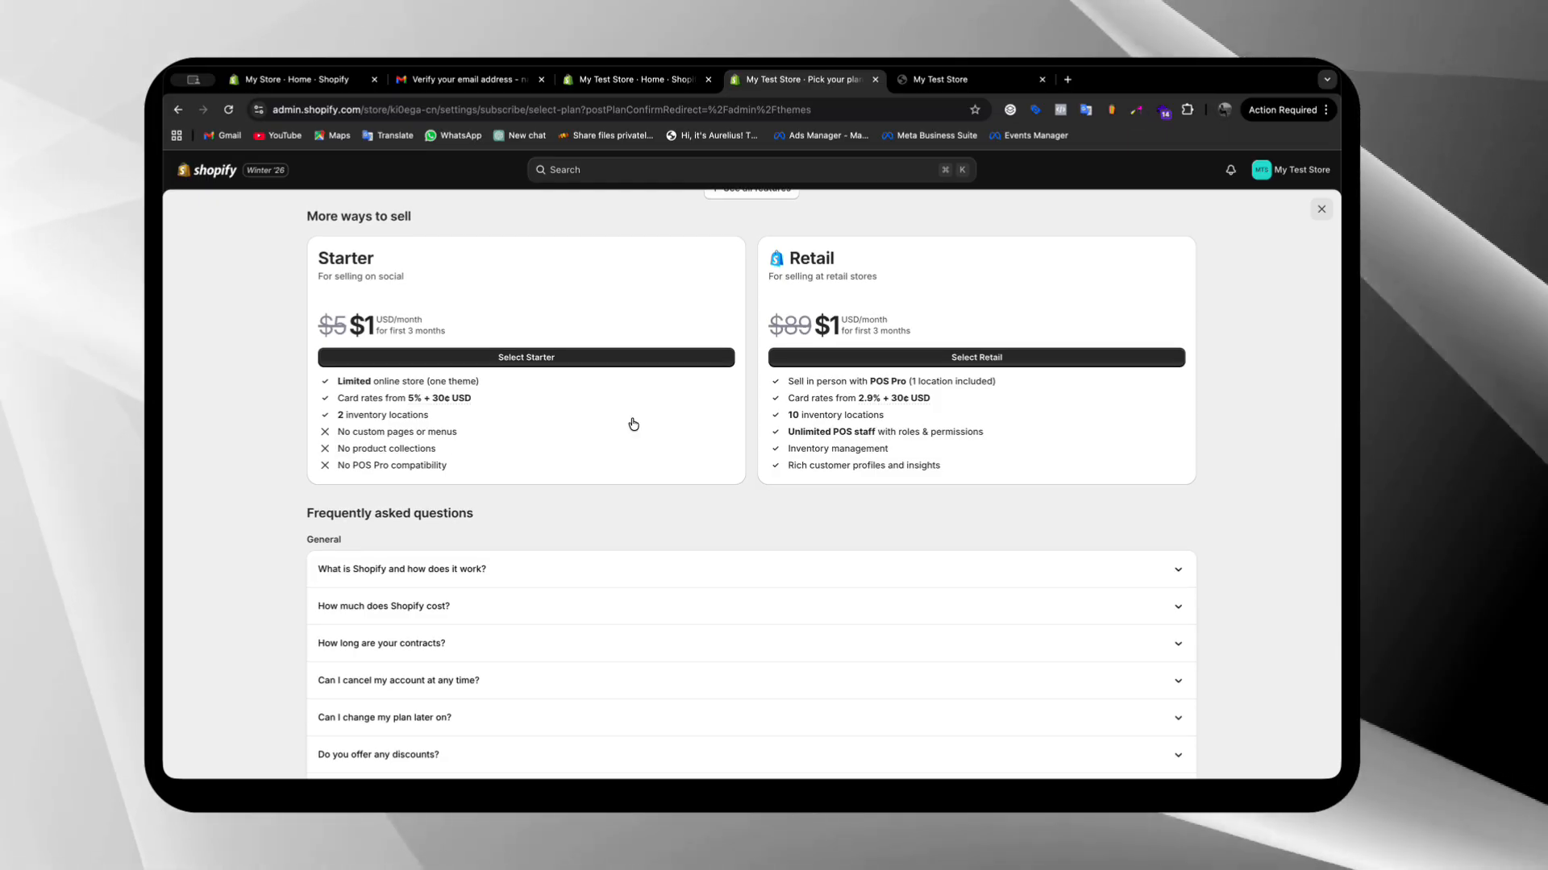
scroll(632, 424, "up", 12)
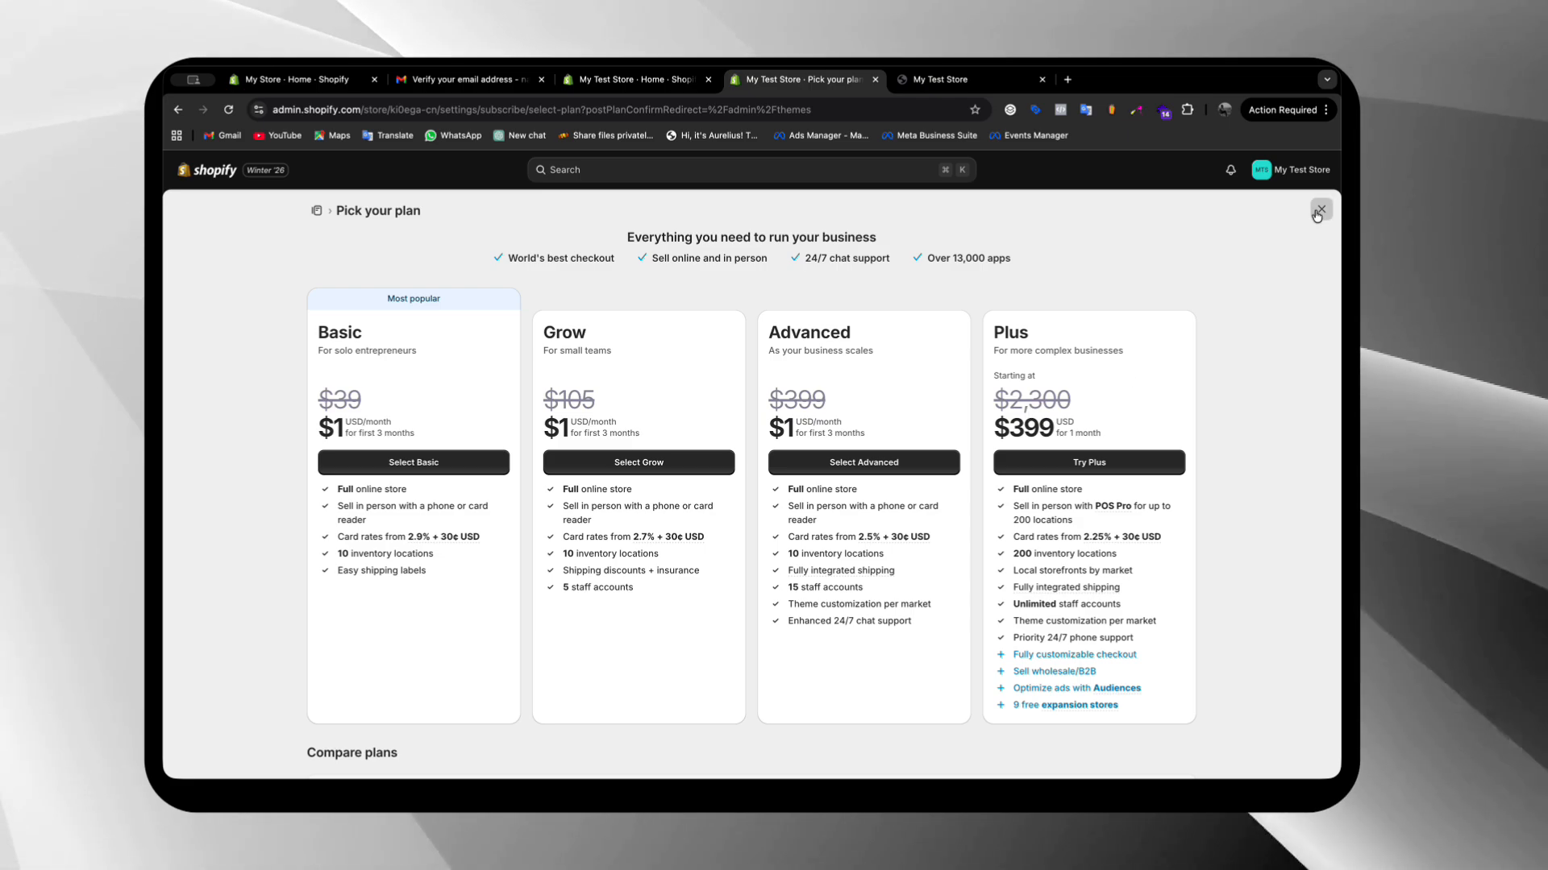
left_click(1317, 213)
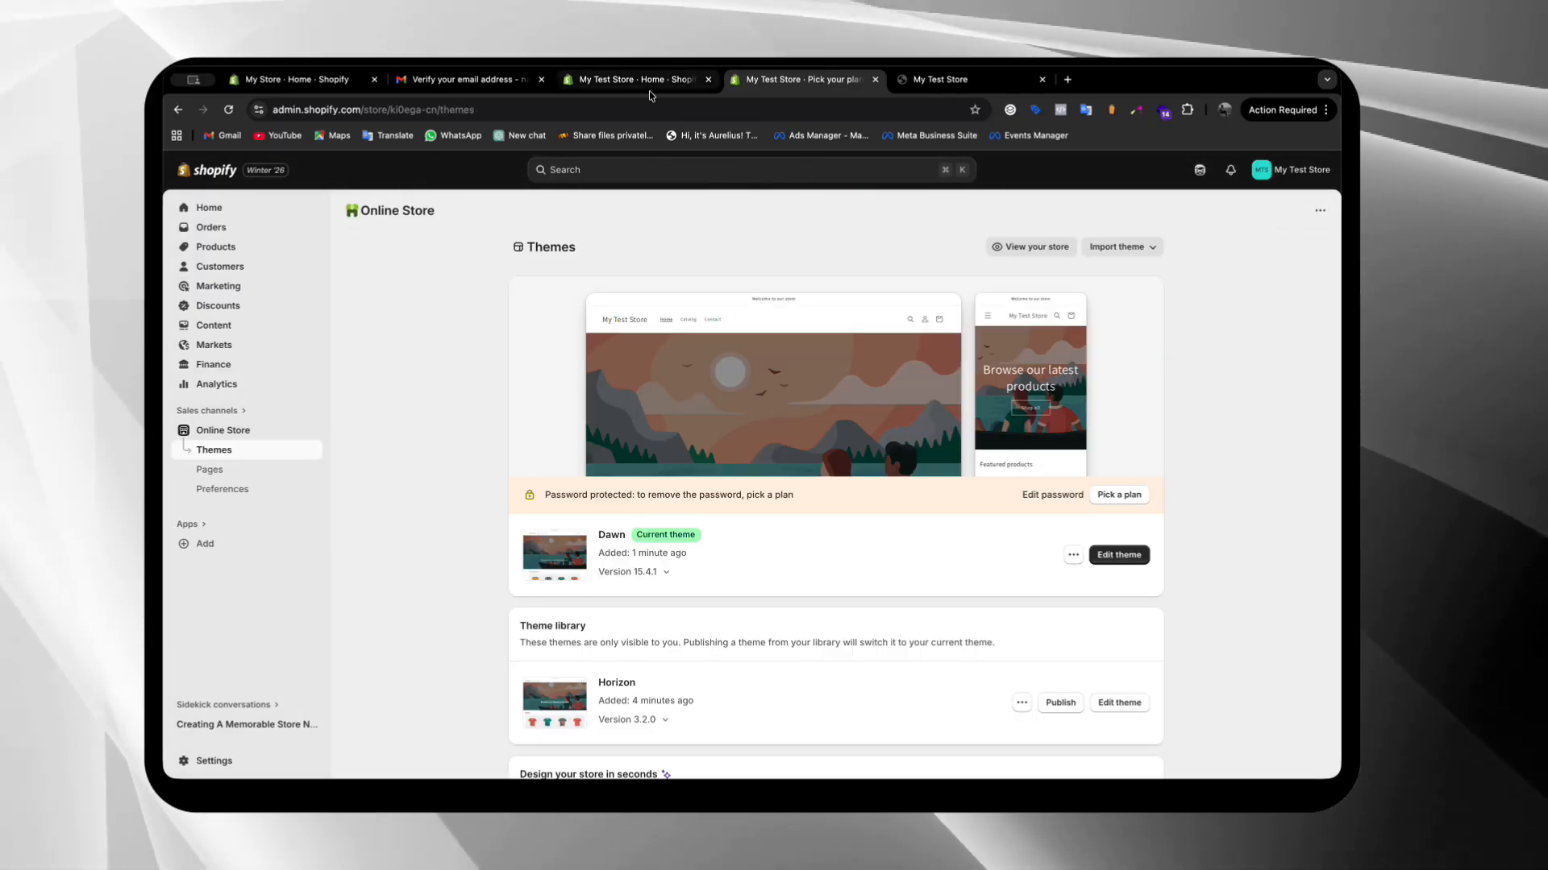
scroll(935, 322, "down", 2)
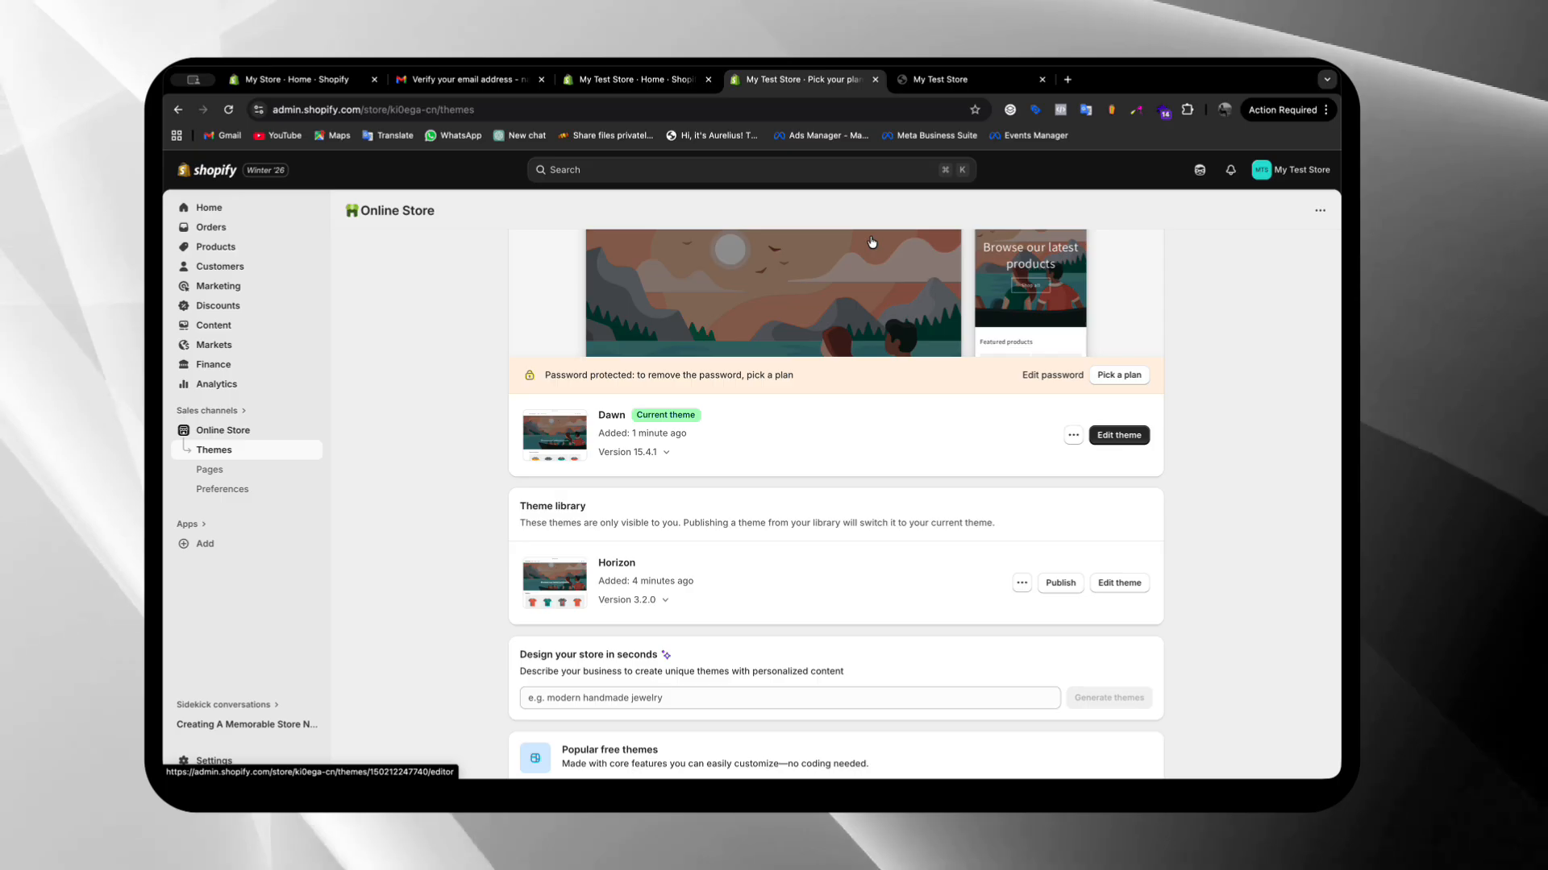
scroll(935, 322, "up", 2)
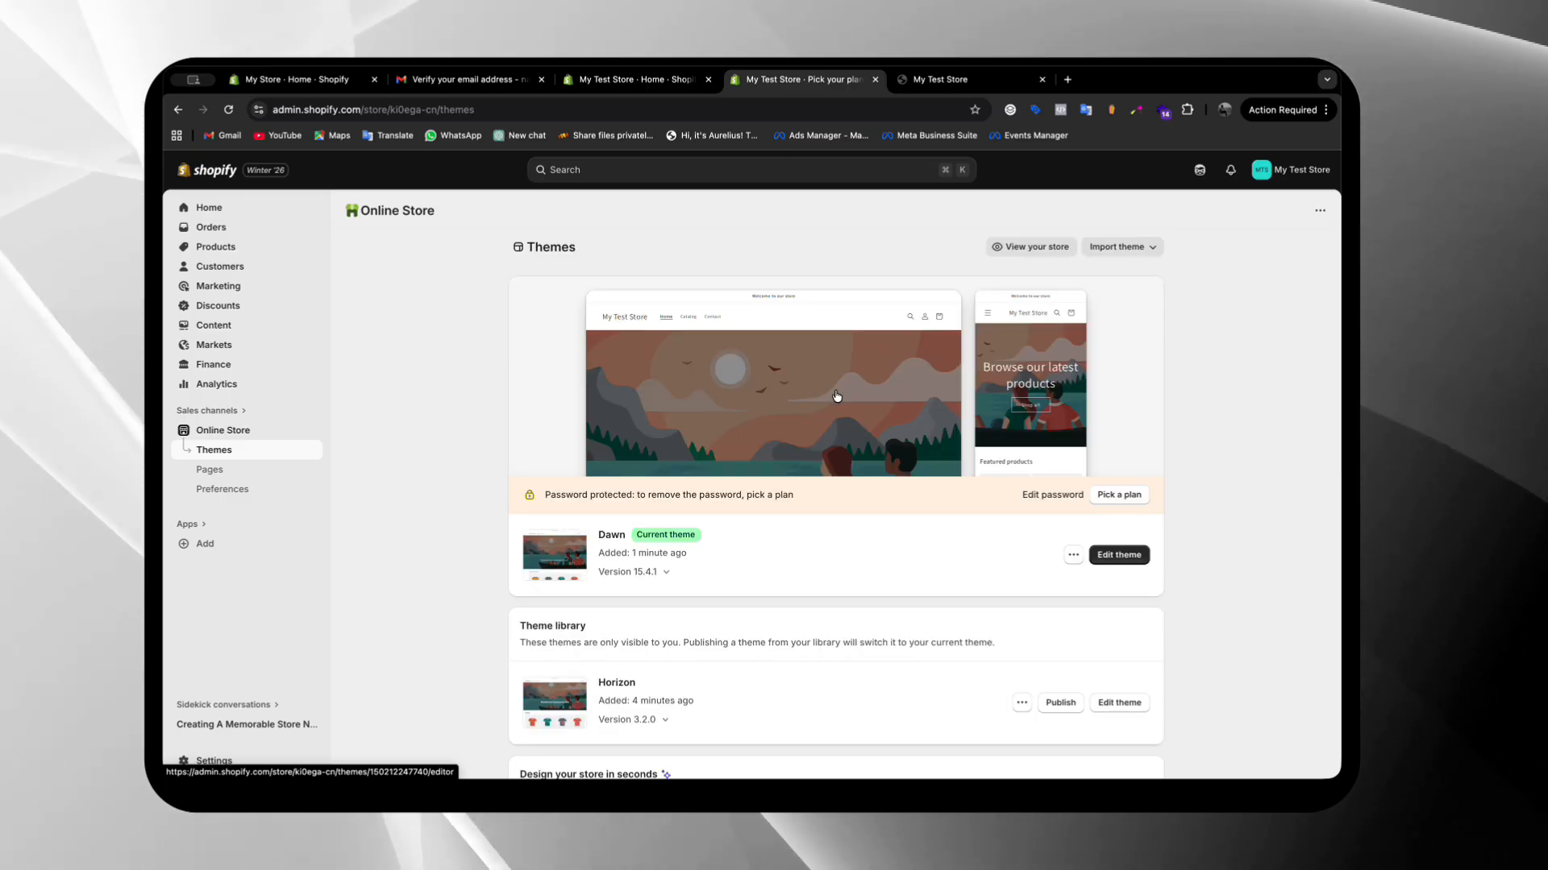